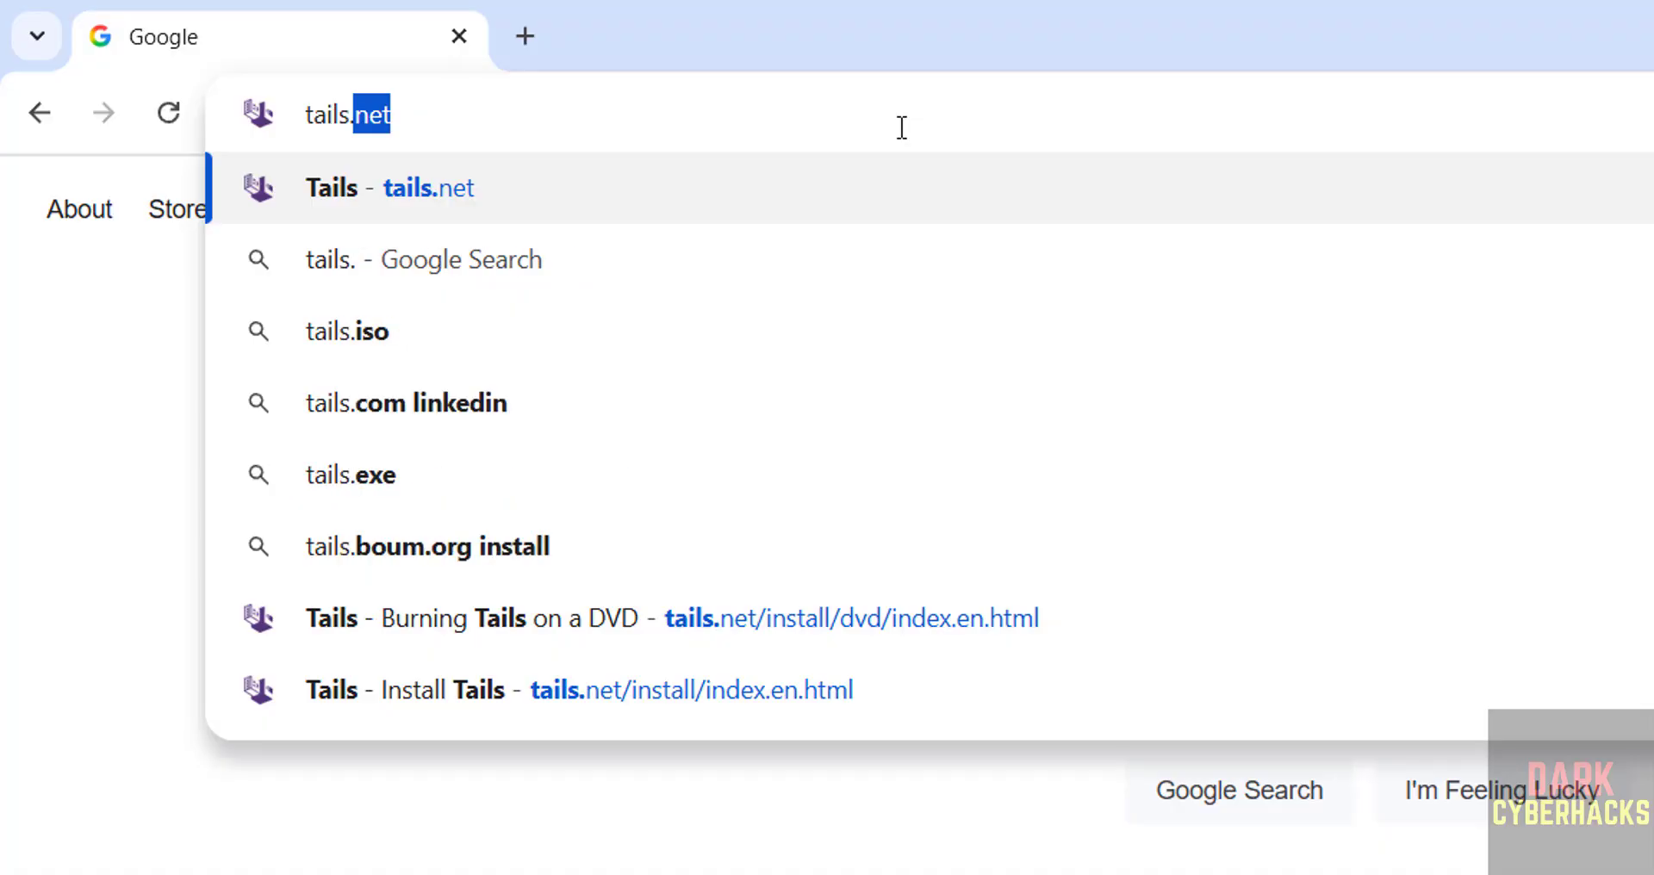
Open tails.net, go to the Install Tails page and scroll to Other options
key("Return")
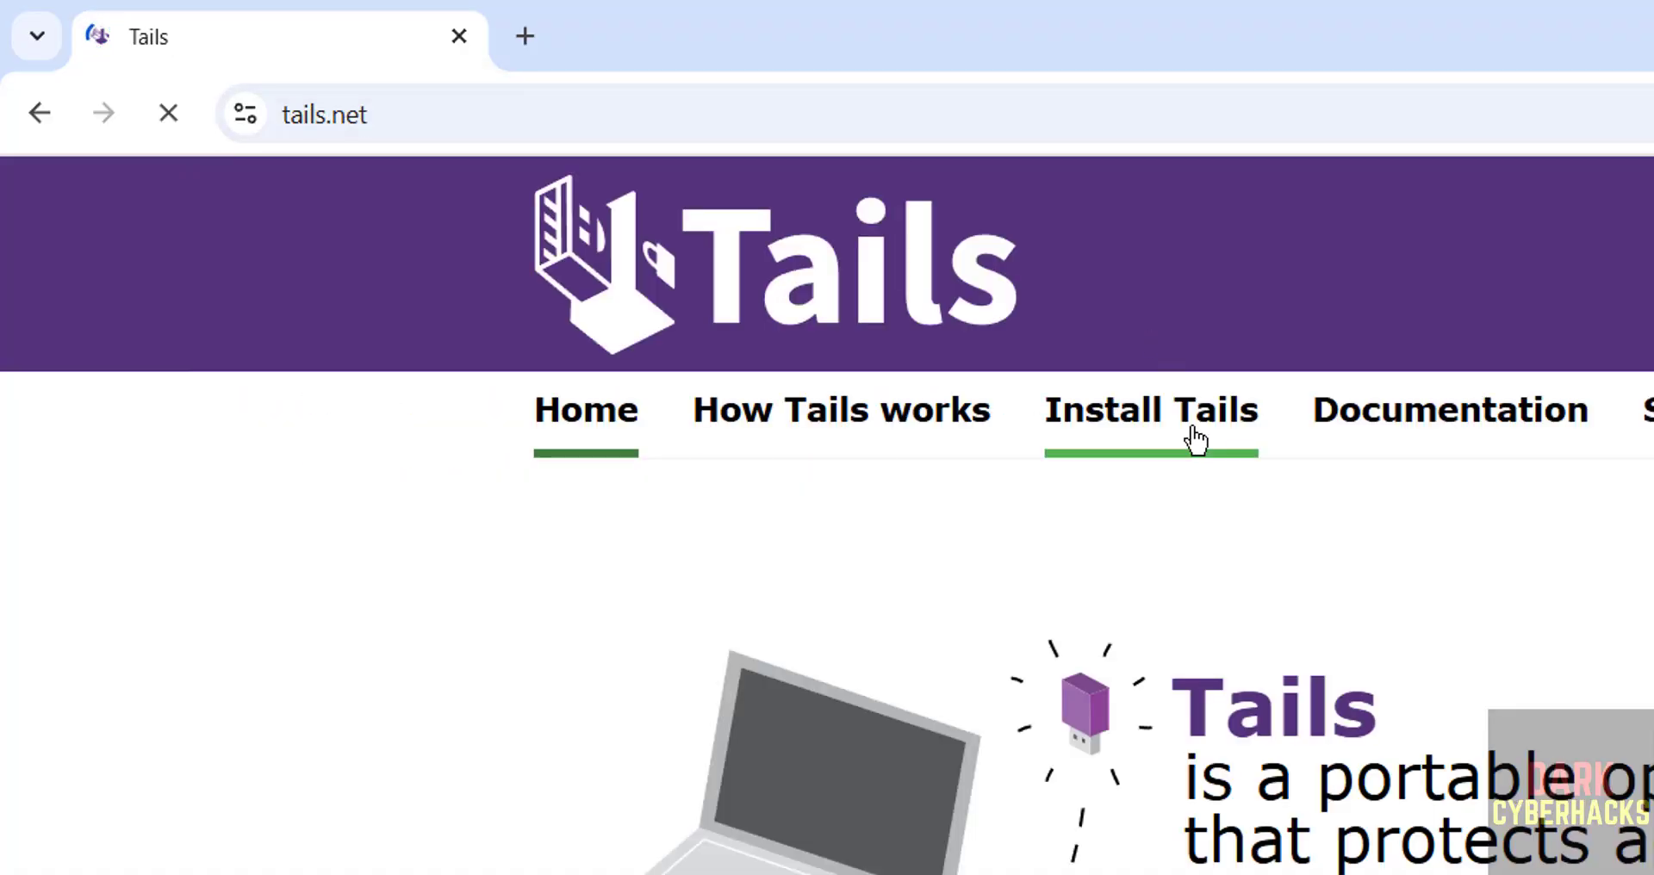
left_click(1178, 436)
scroll(1093, 509, "down", 1)
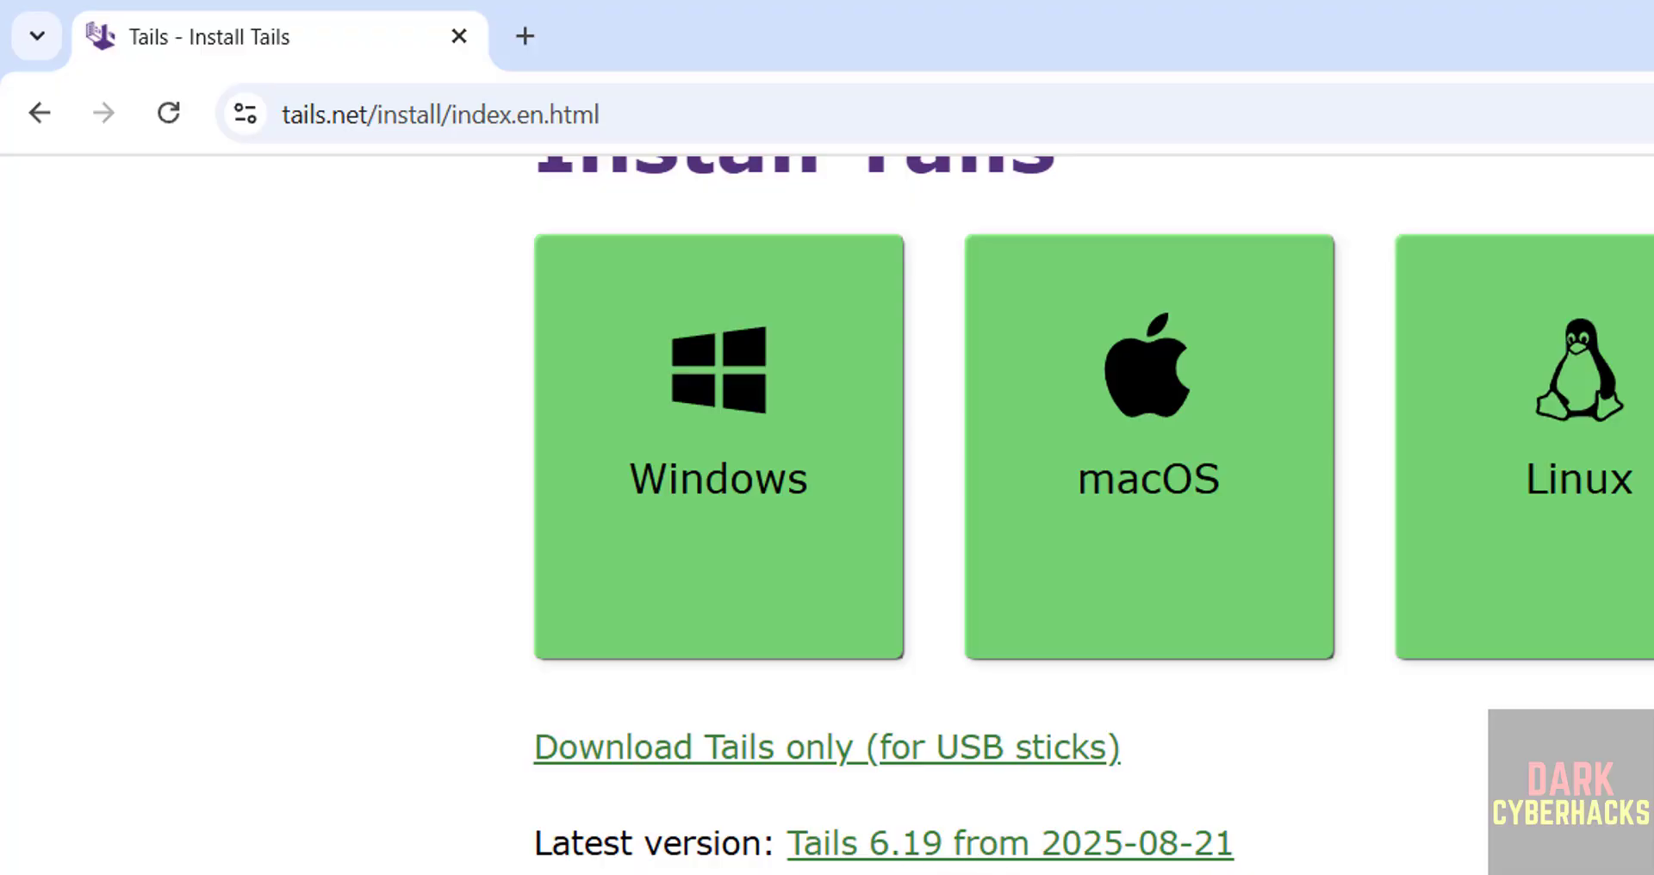
scroll(1094, 509, "down", 5)
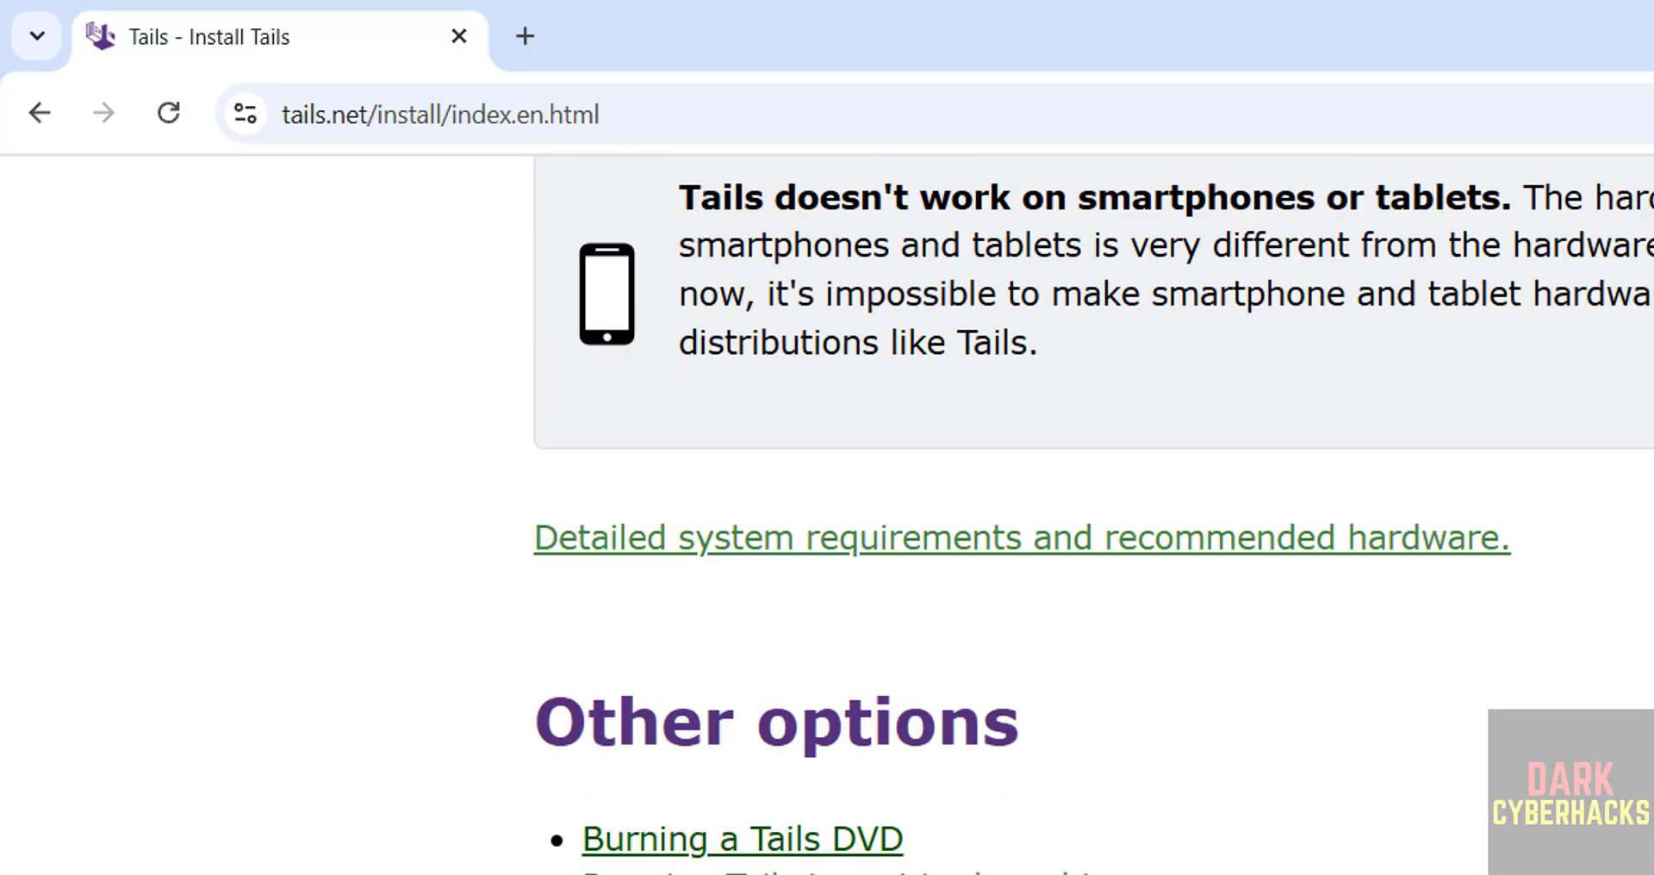
Download the Tails 6.19 ISO from the Burning a Tails DVD guide and view Chrome's download history
left_click(722, 849)
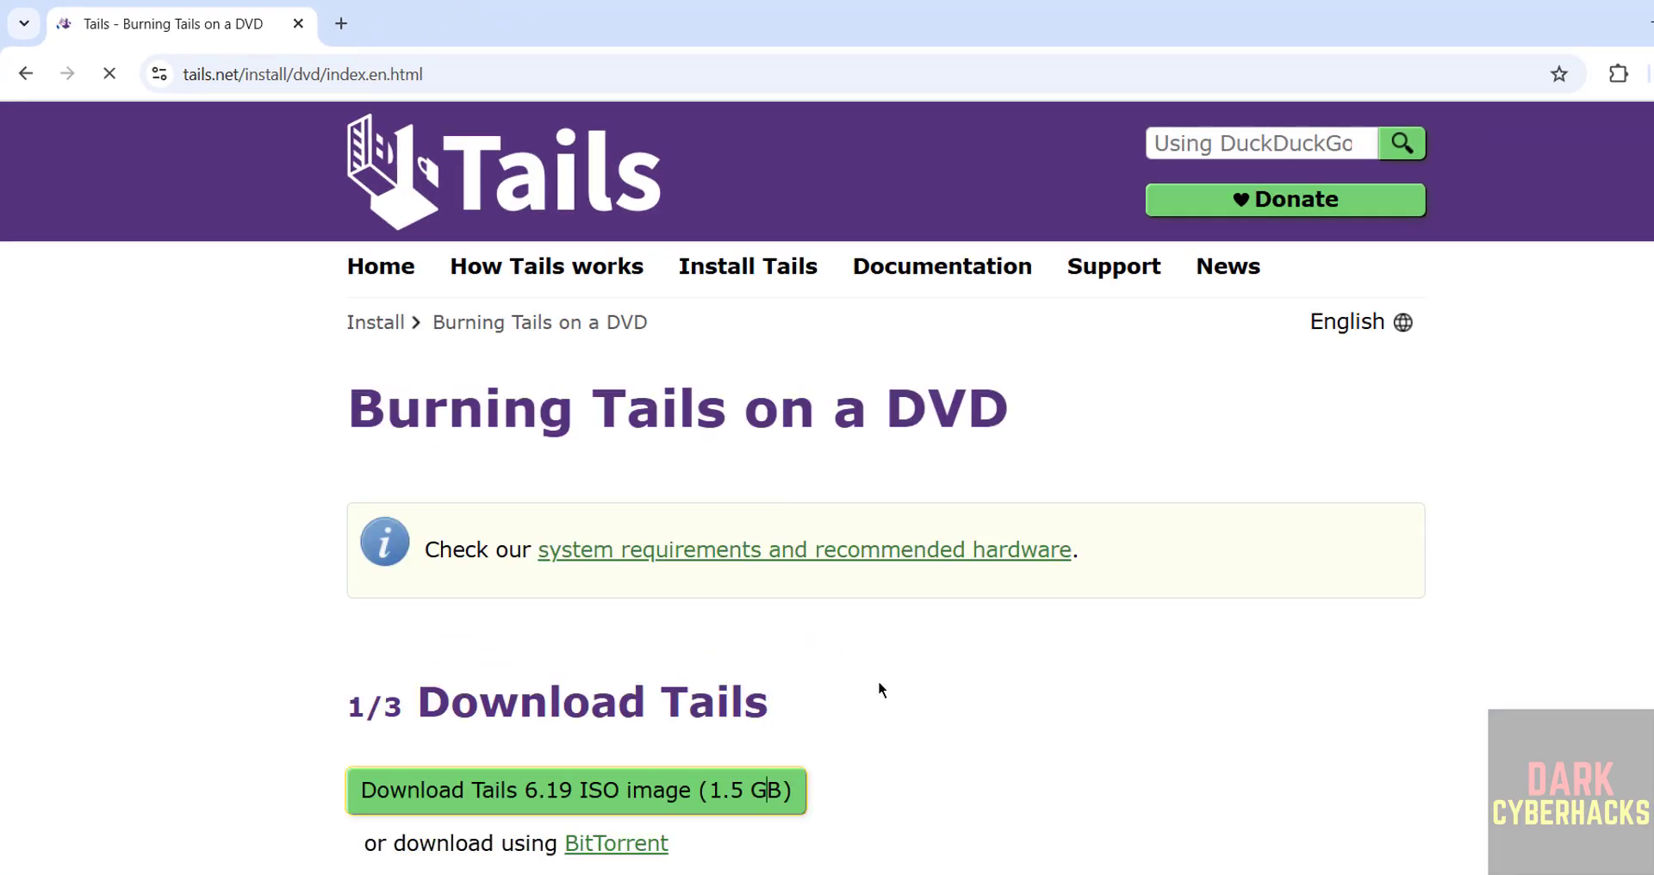
scroll(877, 680, "down", 1)
scroll(877, 680, "down", 1)
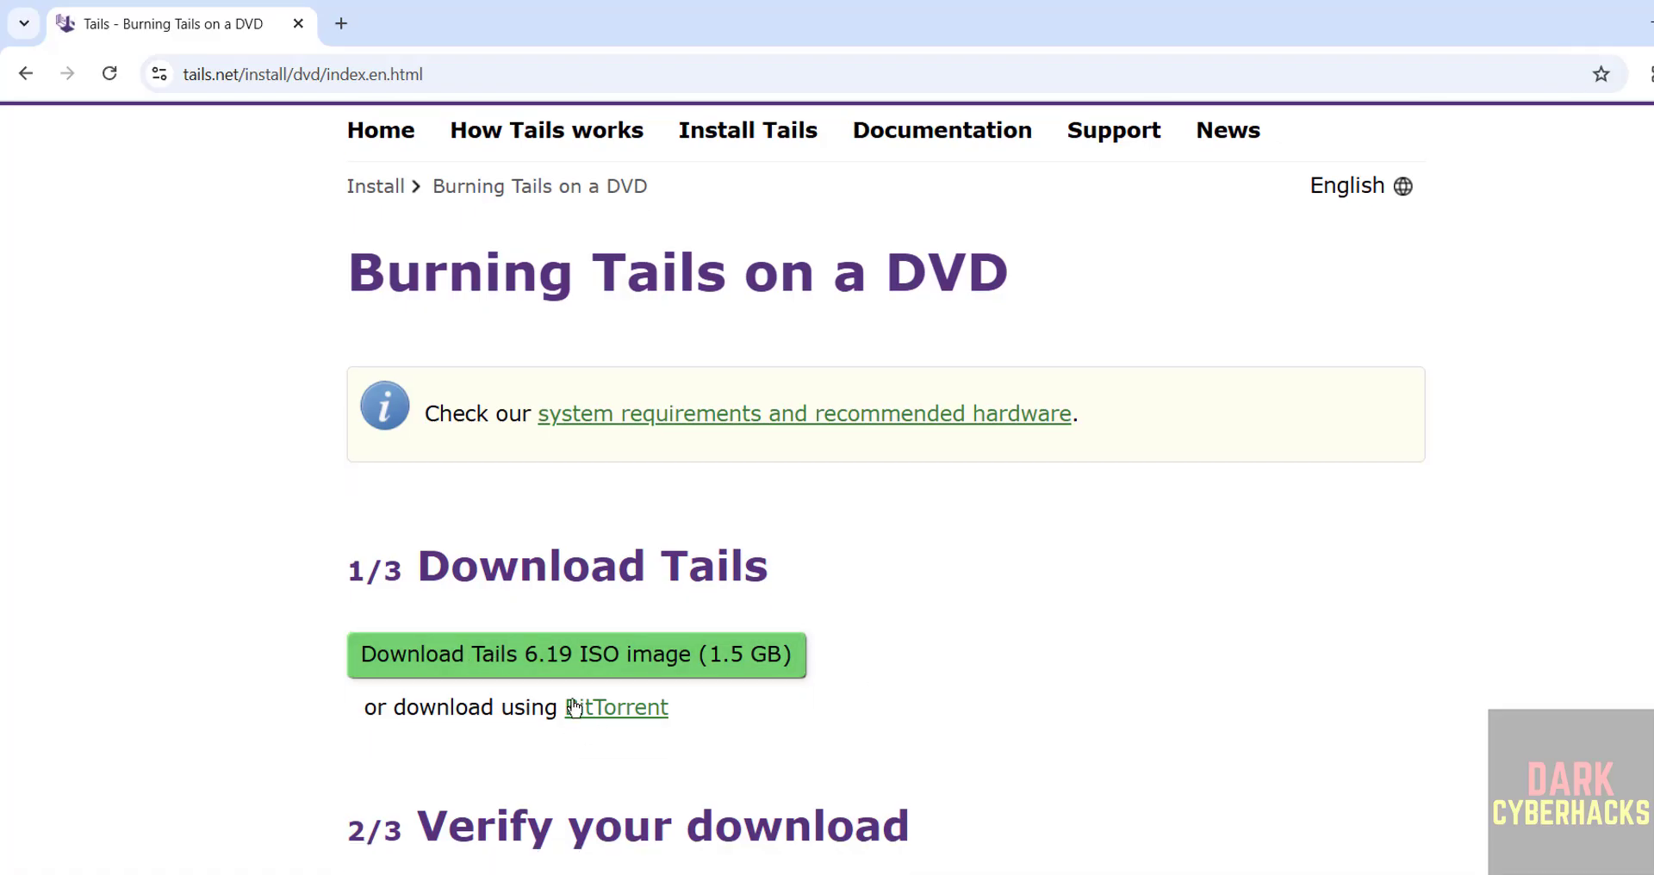
left_click(608, 662)
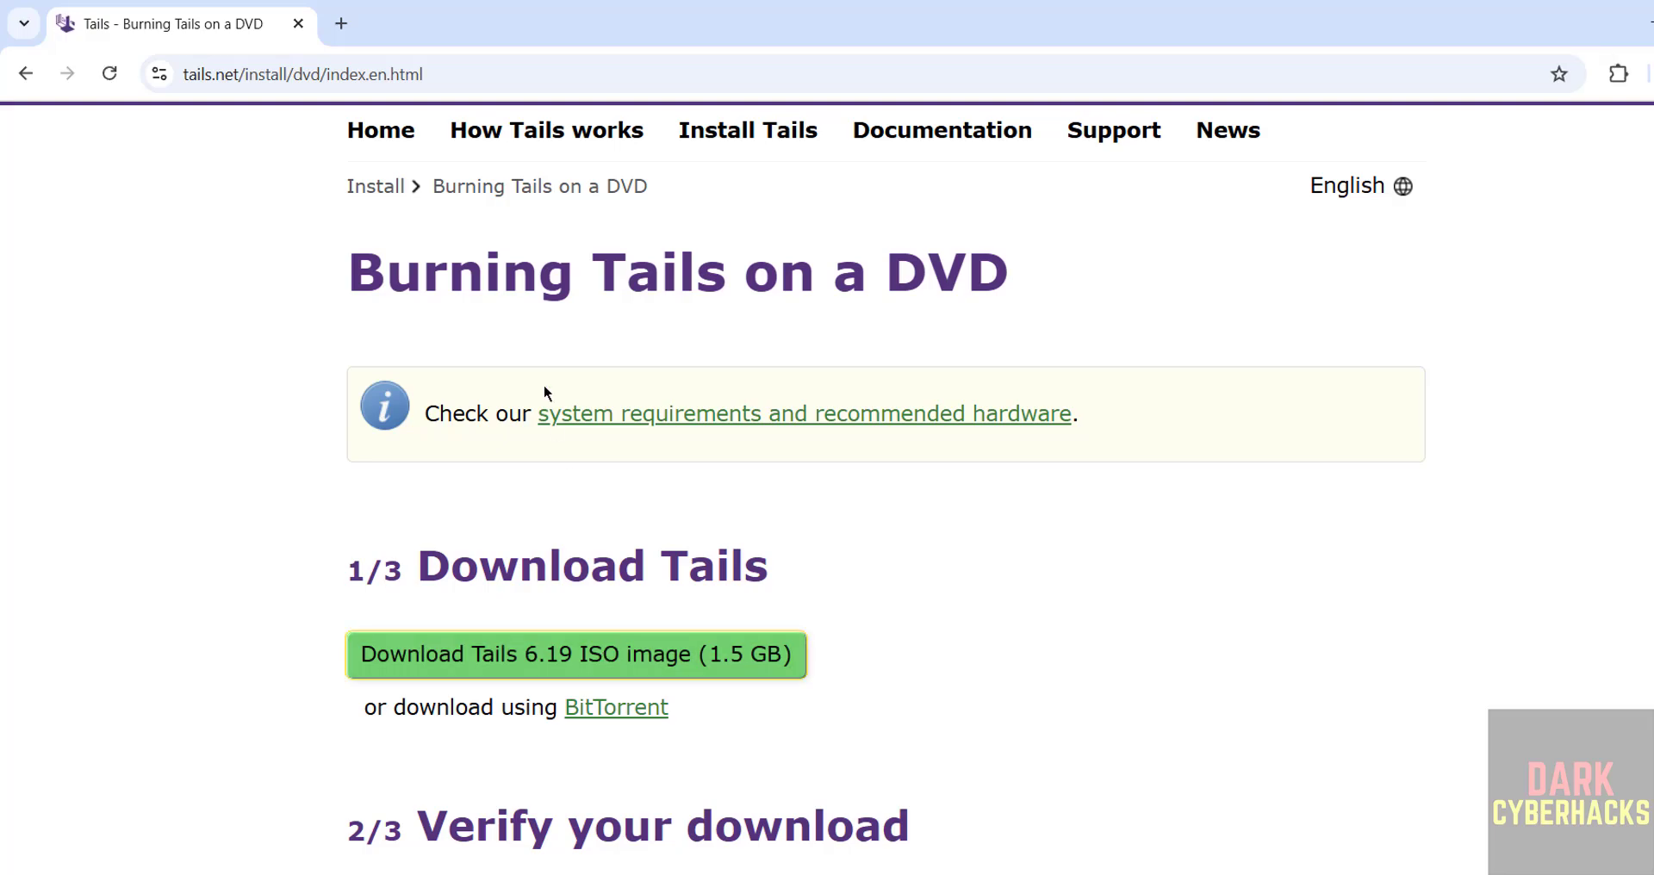
key("ctrl+j")
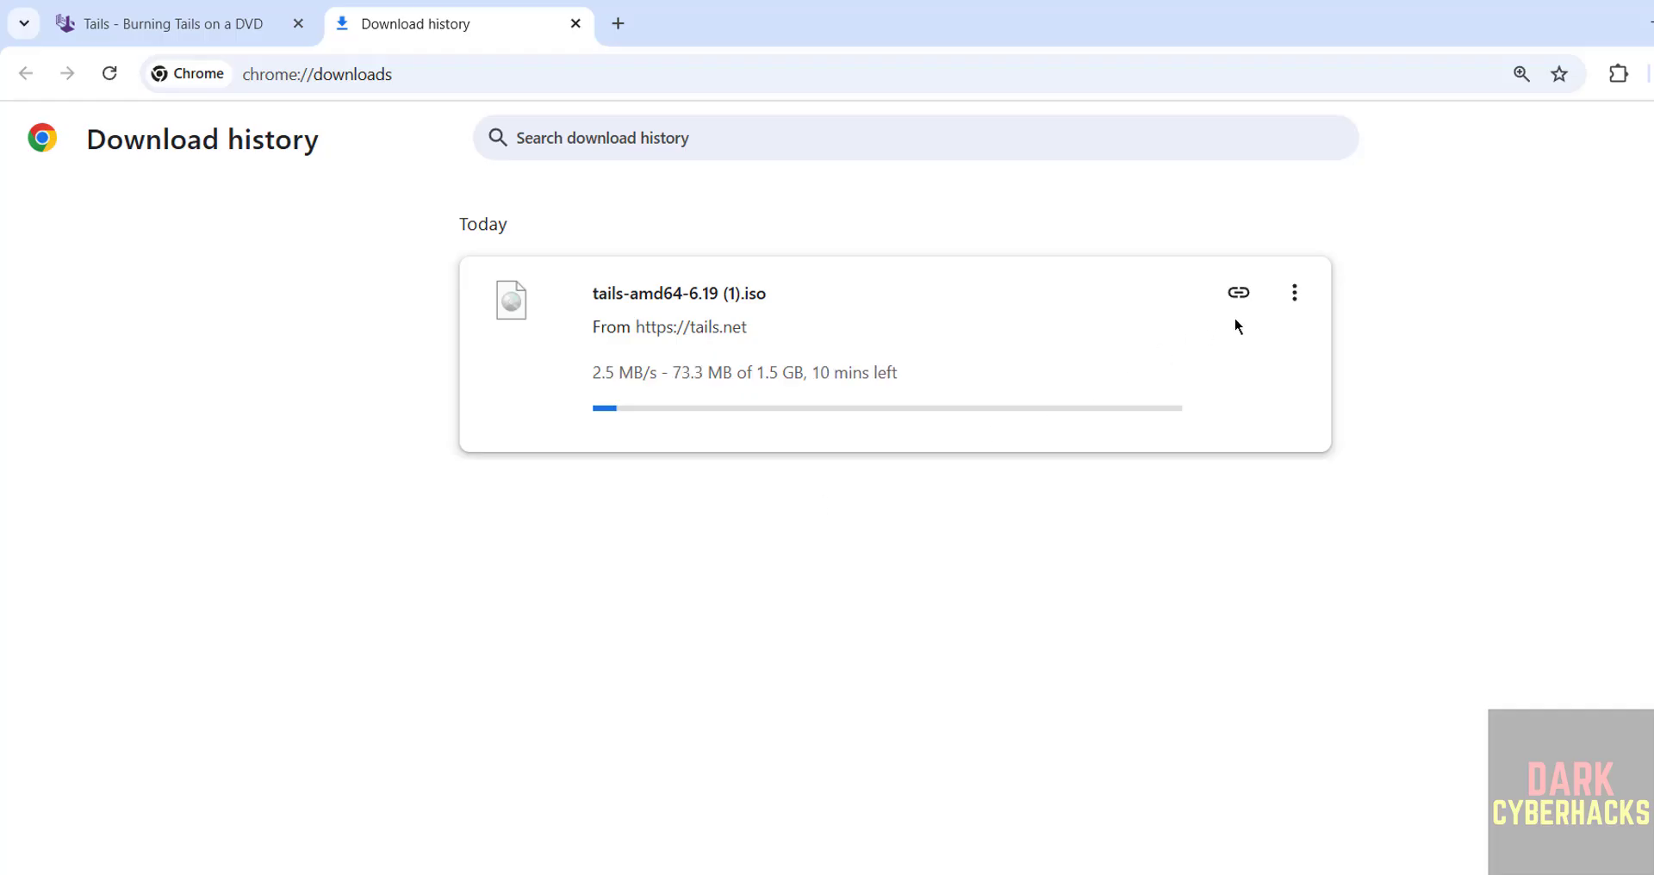
Cancel and clear the duplicate tails-amd64-6.19 (1).iso download, then search the system for vmware
left_click(1294, 293)
left_click(1244, 355)
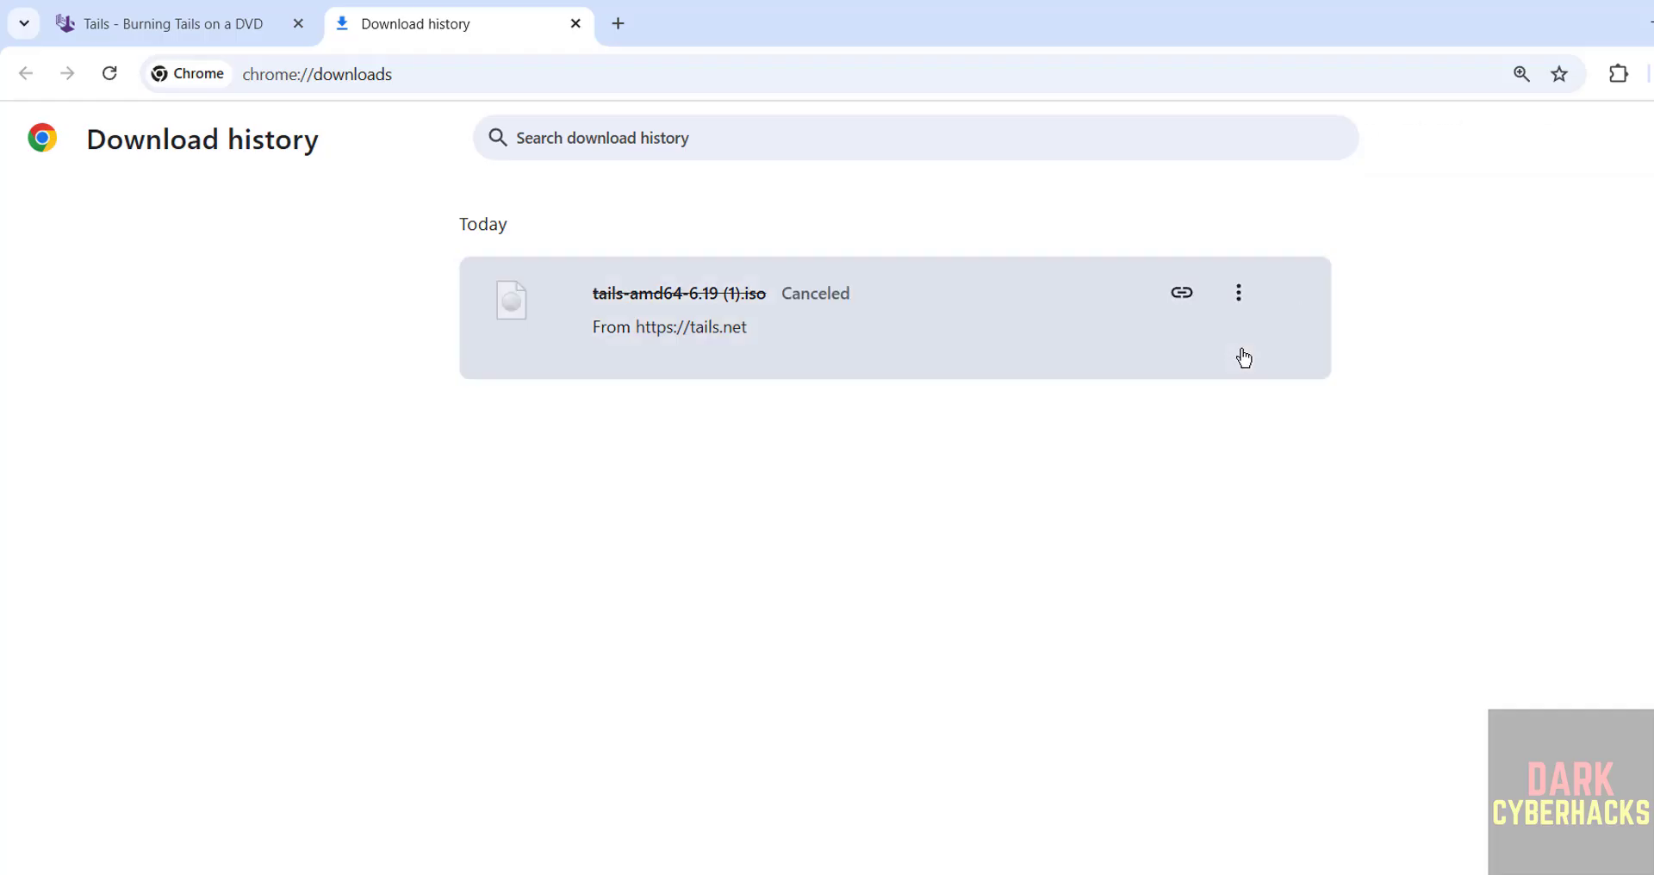
left_click(1292, 292)
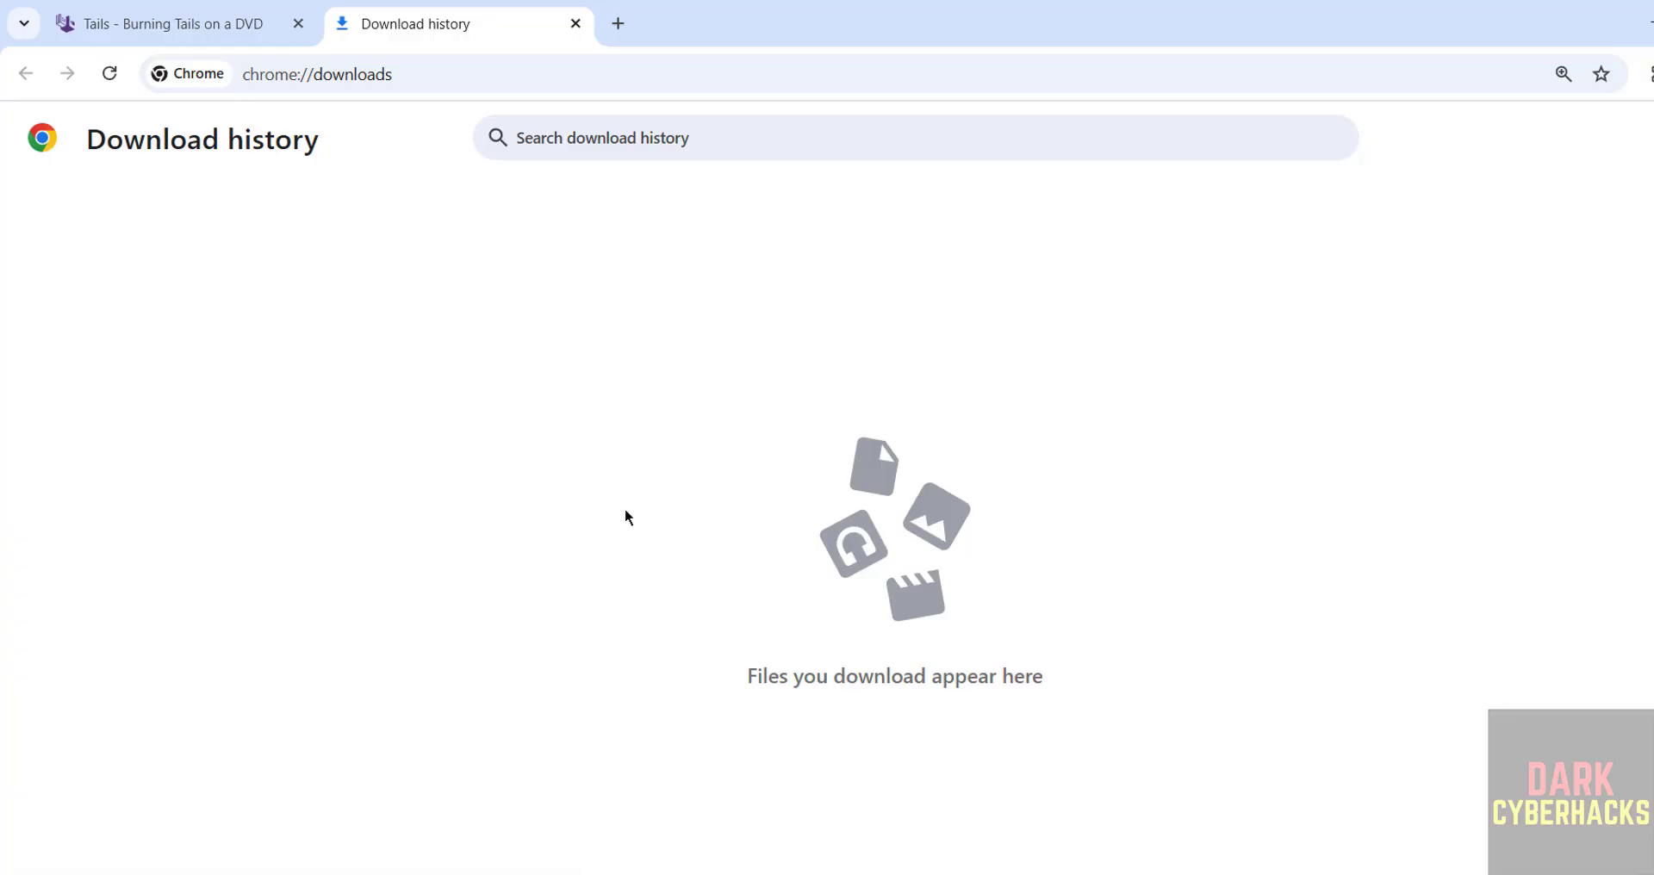
key("super")
type("vm")
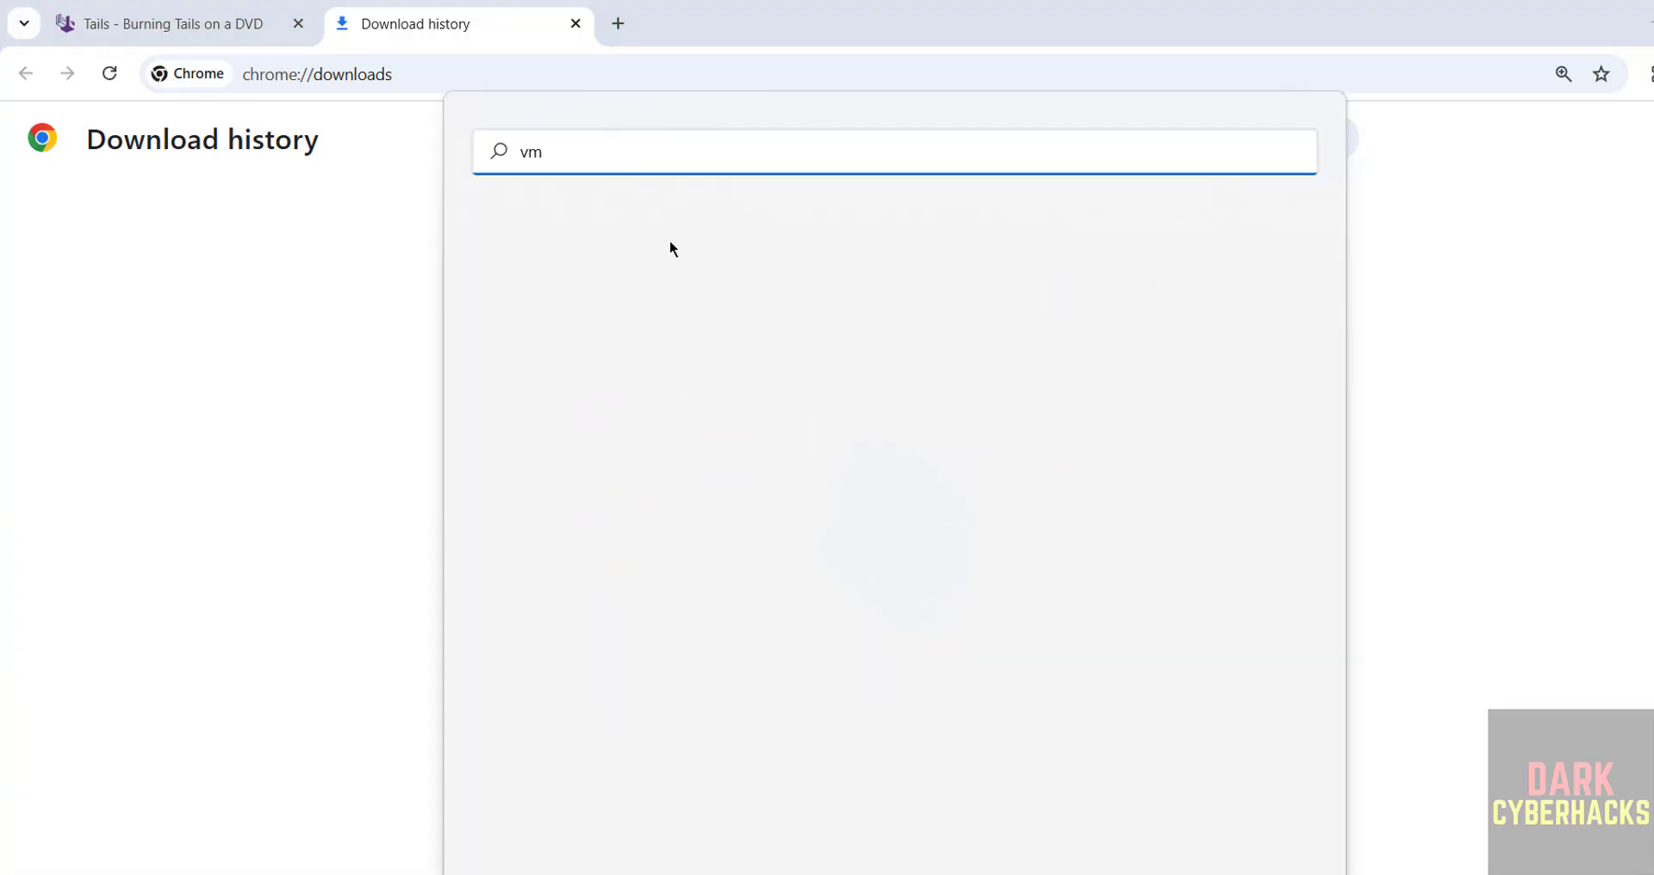
type("ware")
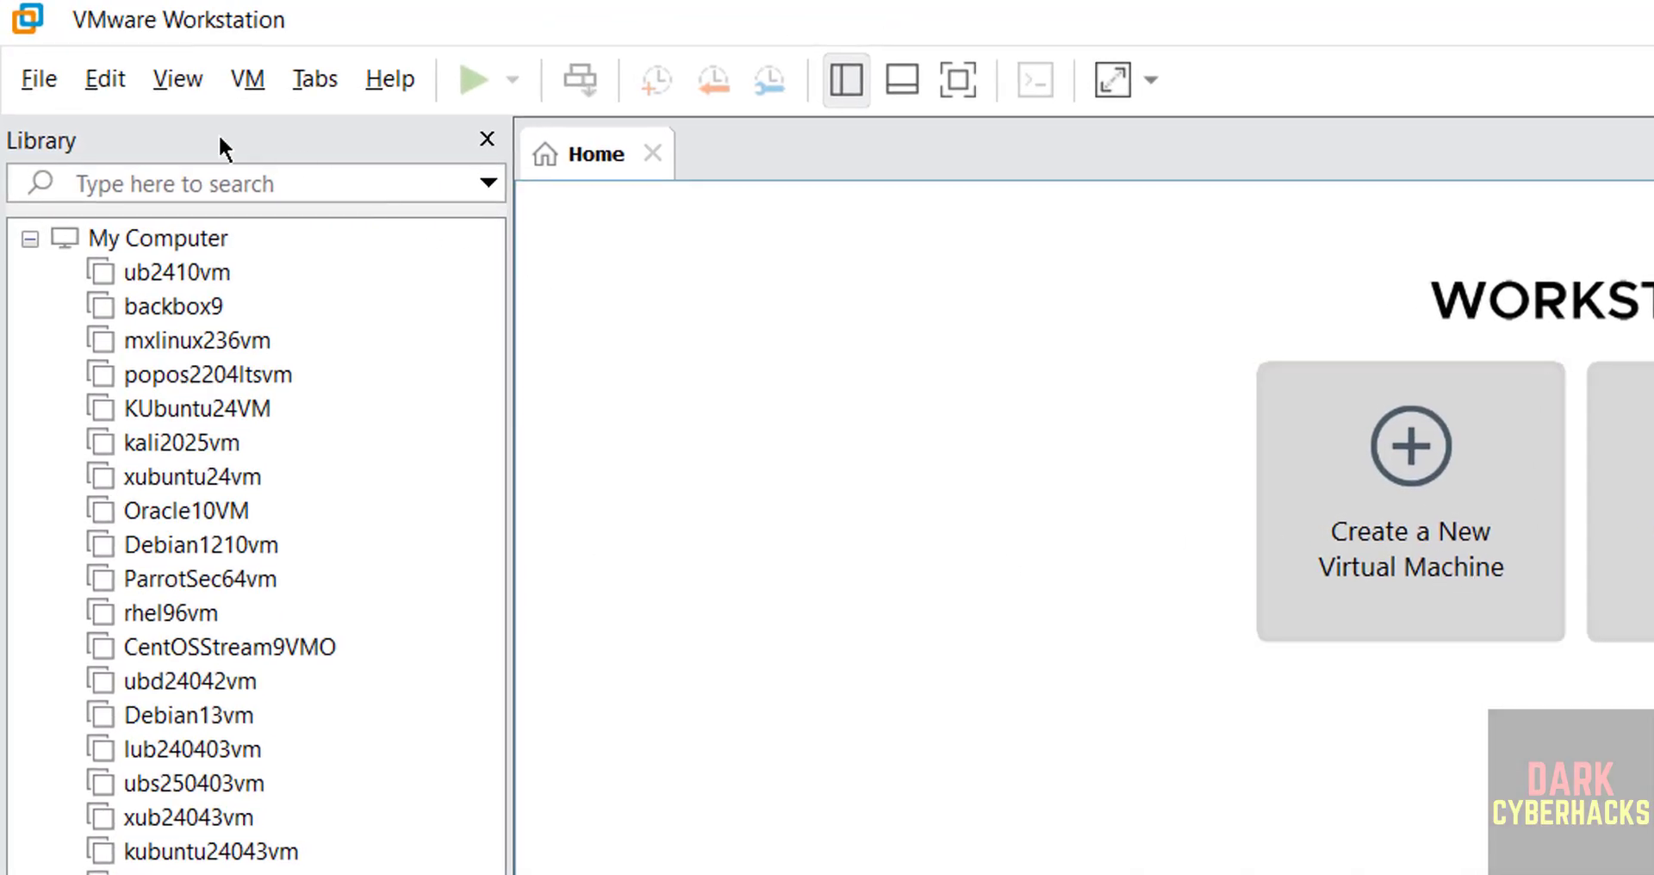
Start a new virtual machine with the Typical configuration
left_click(31, 75)
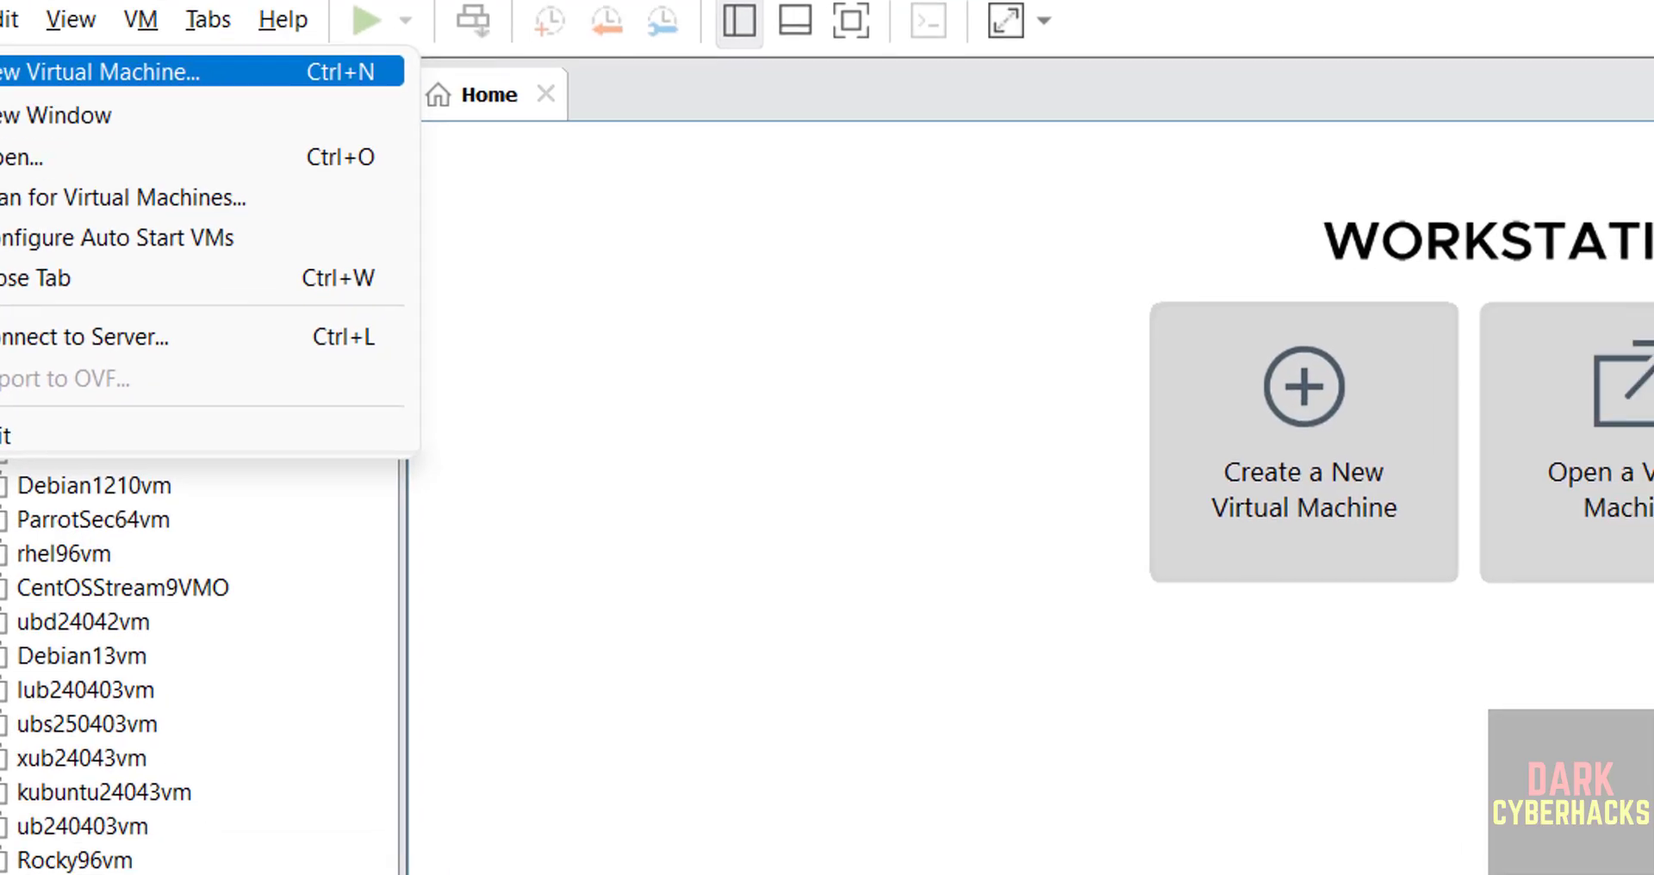
left_click(1053, 827)
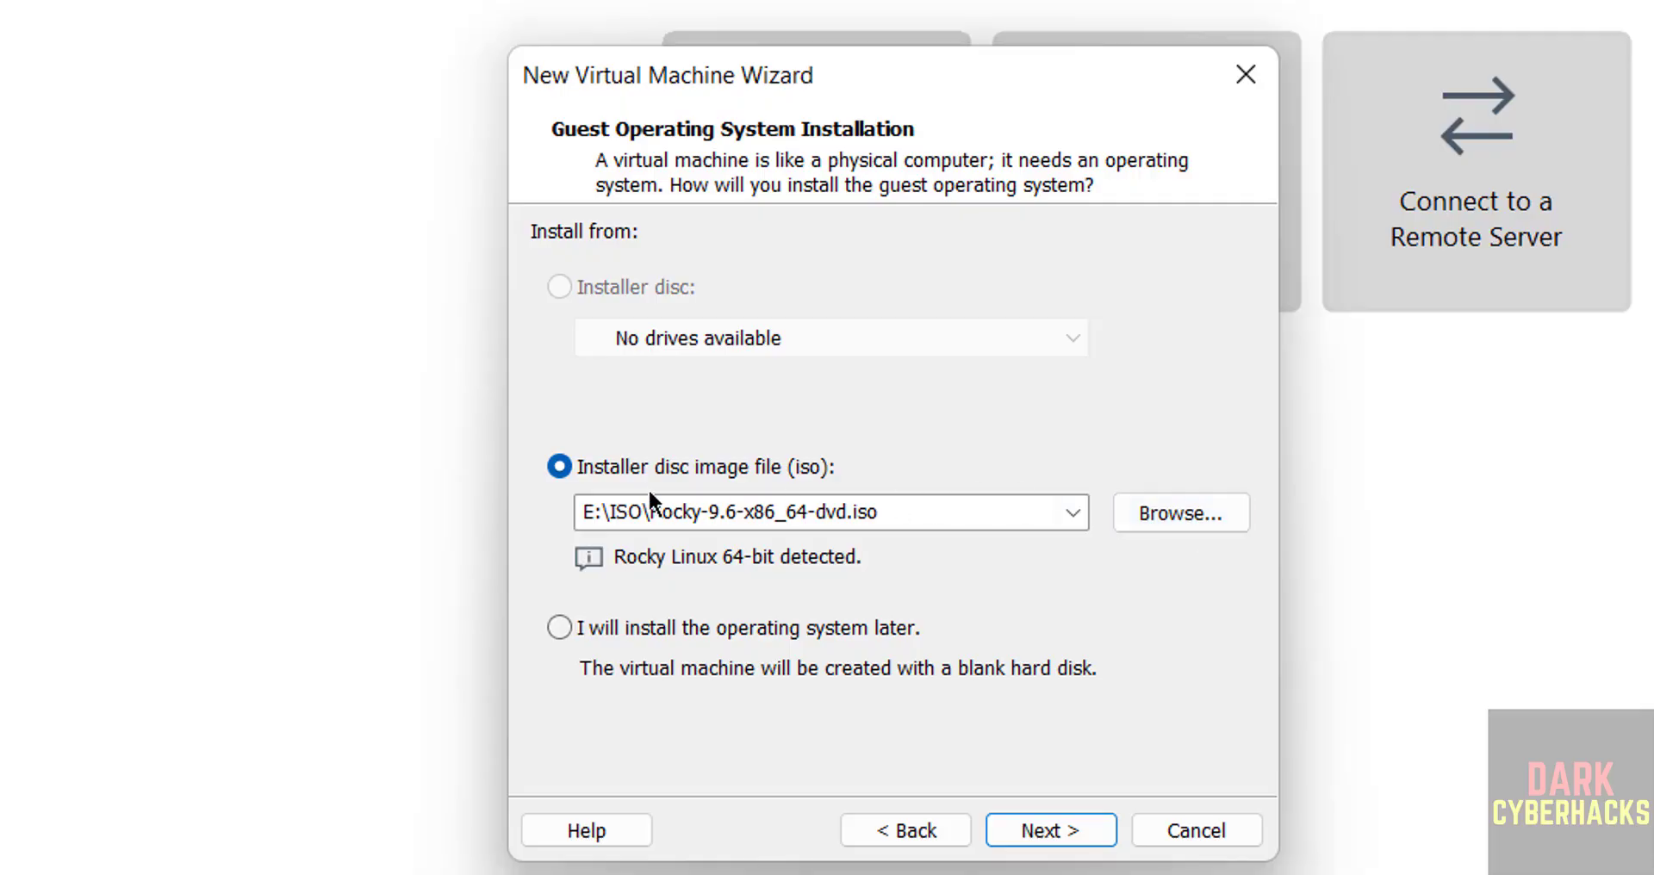
Use tails-amd64-6.19.iso from Downloads as the installer disc image and continue
left_click(1177, 514)
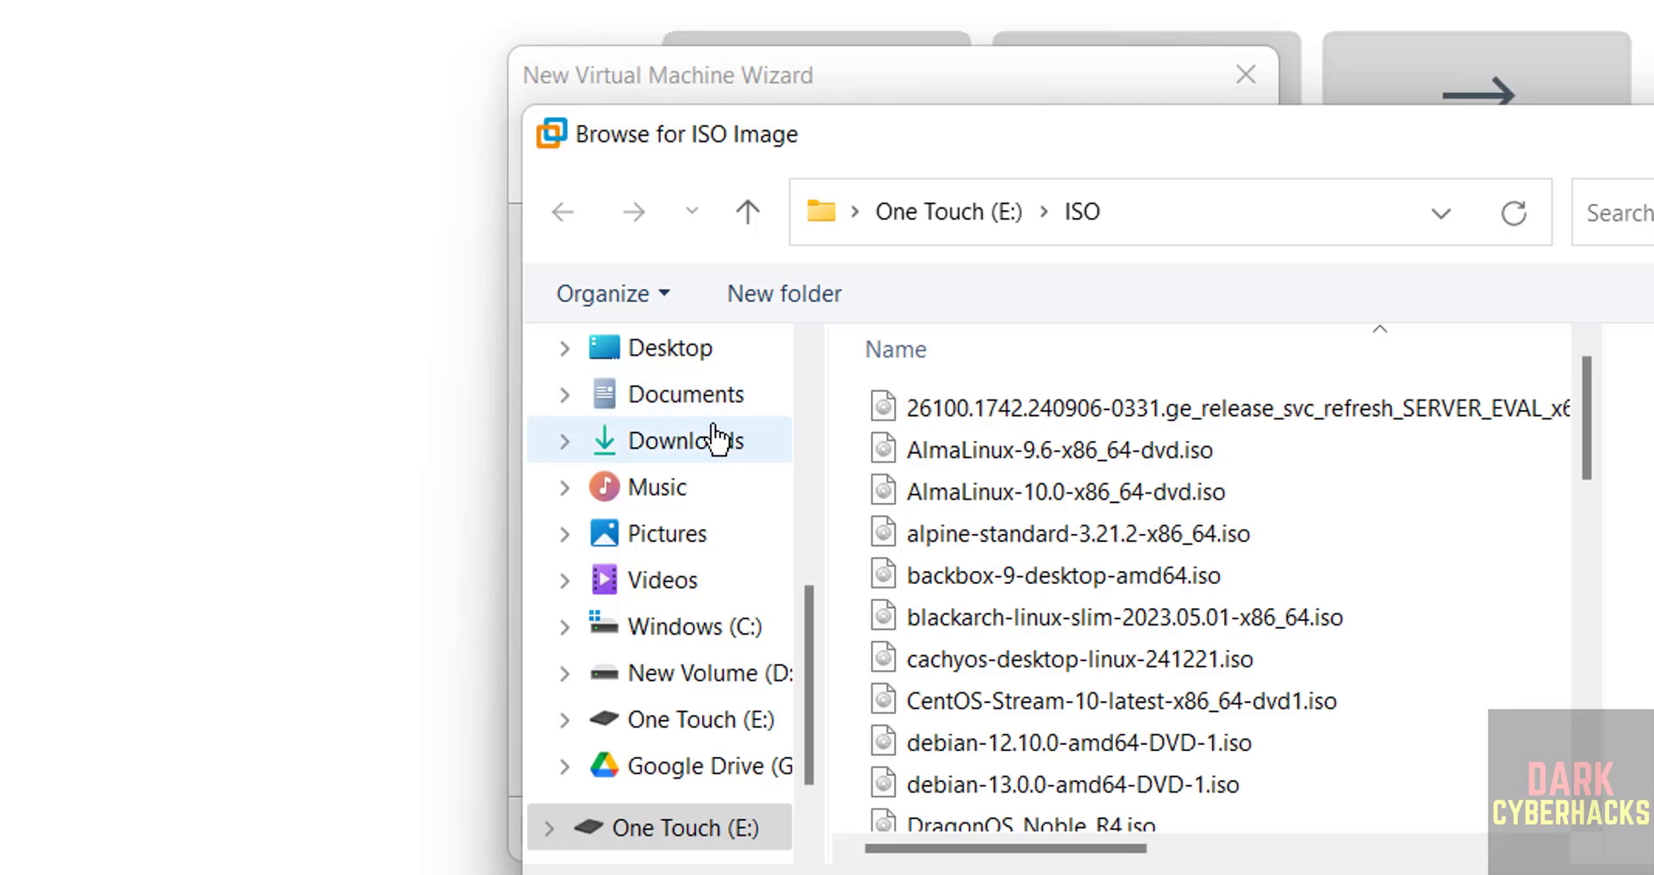
left_click(727, 440)
left_click(980, 464)
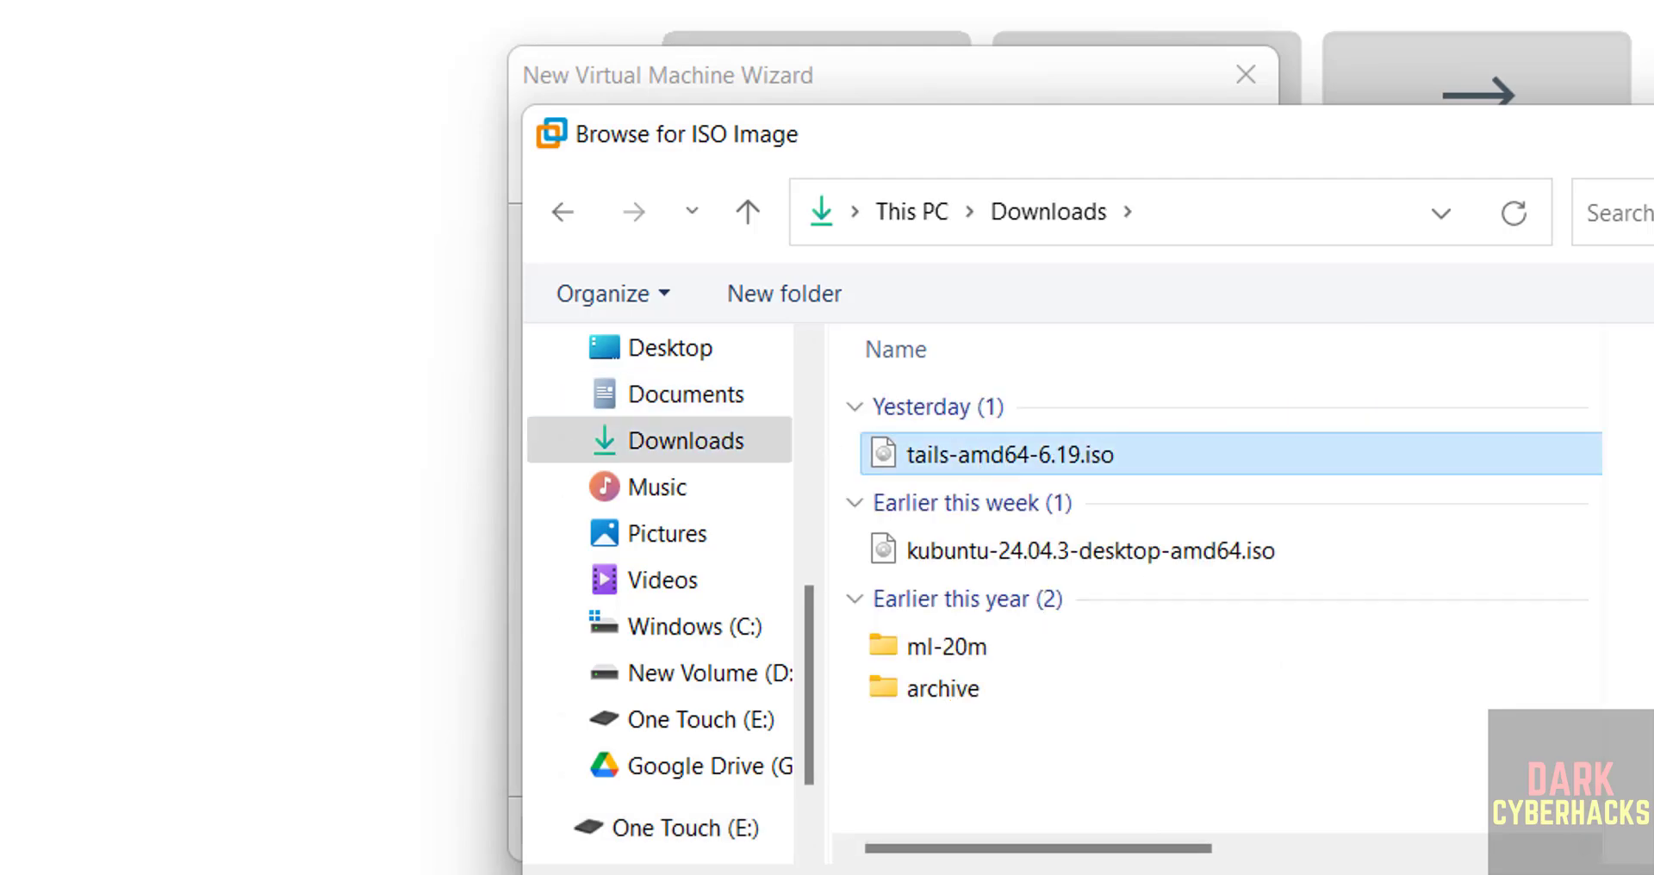
left_click(1653, 874)
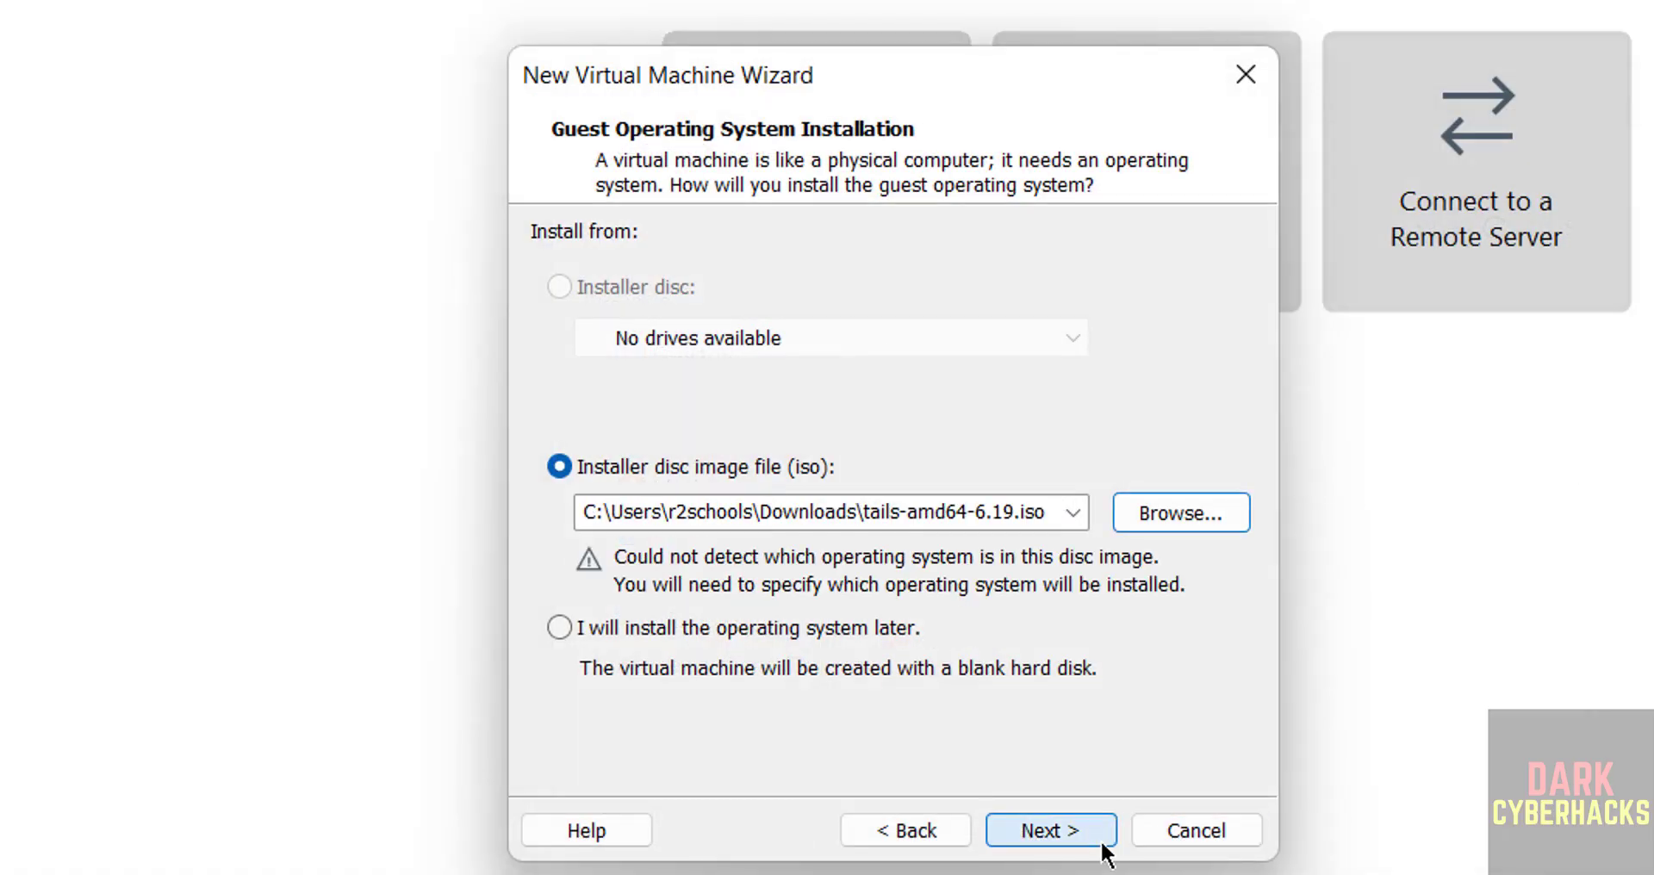
left_click(1102, 843)
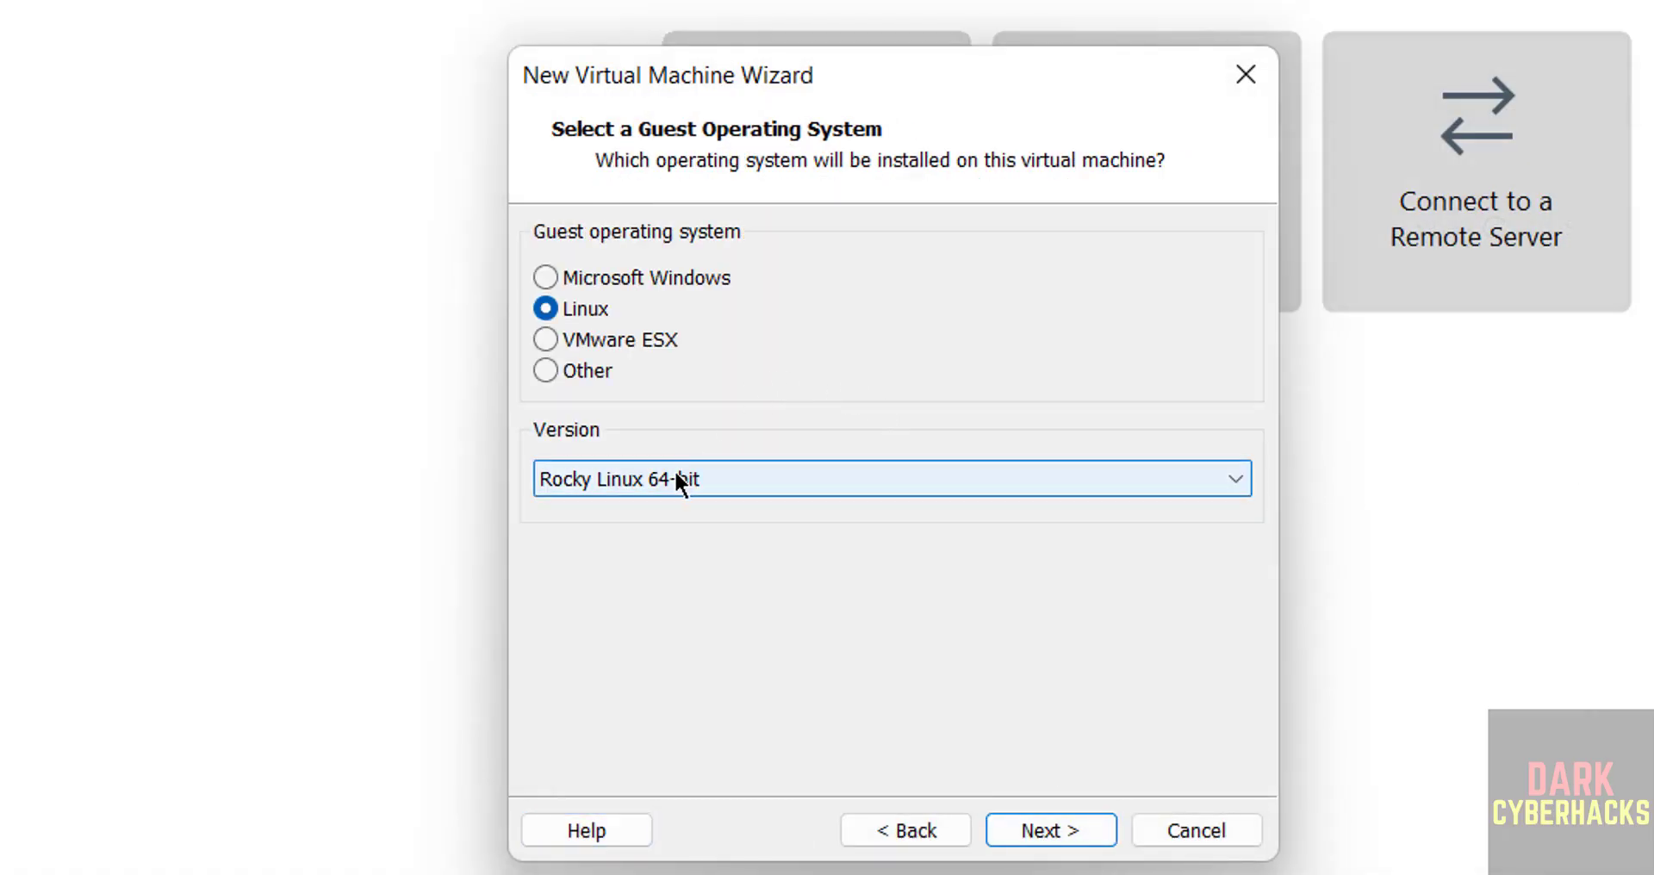
Choose Linux with version Debian 12.x 64-bit as the guest operating system
left_click(620, 481)
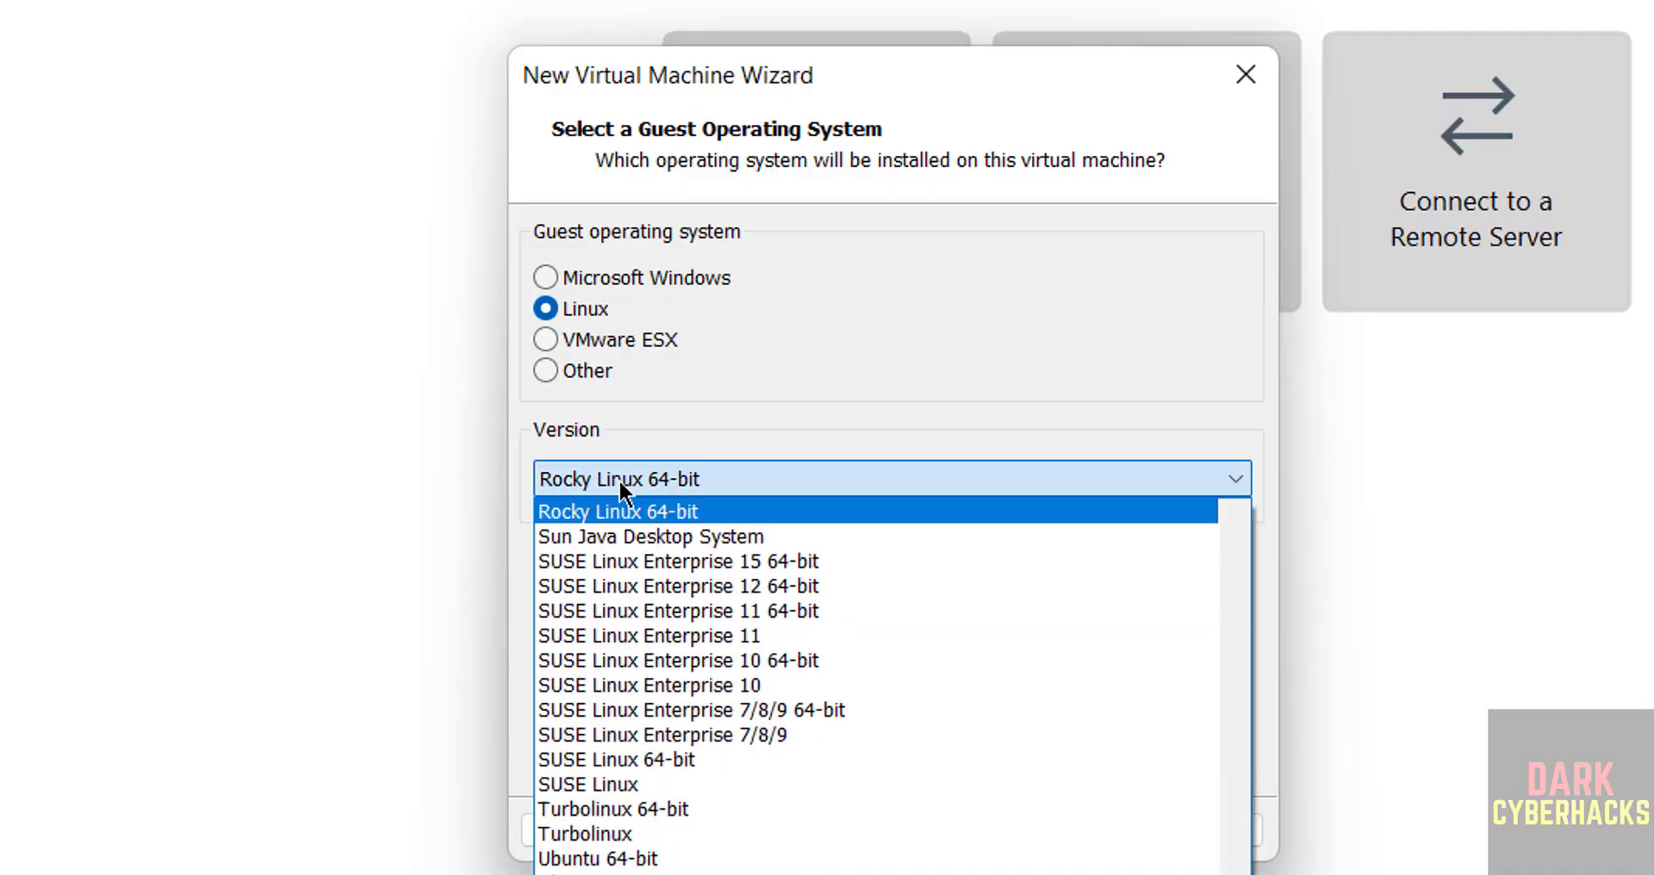
scroll(1241, 766, "up", 10)
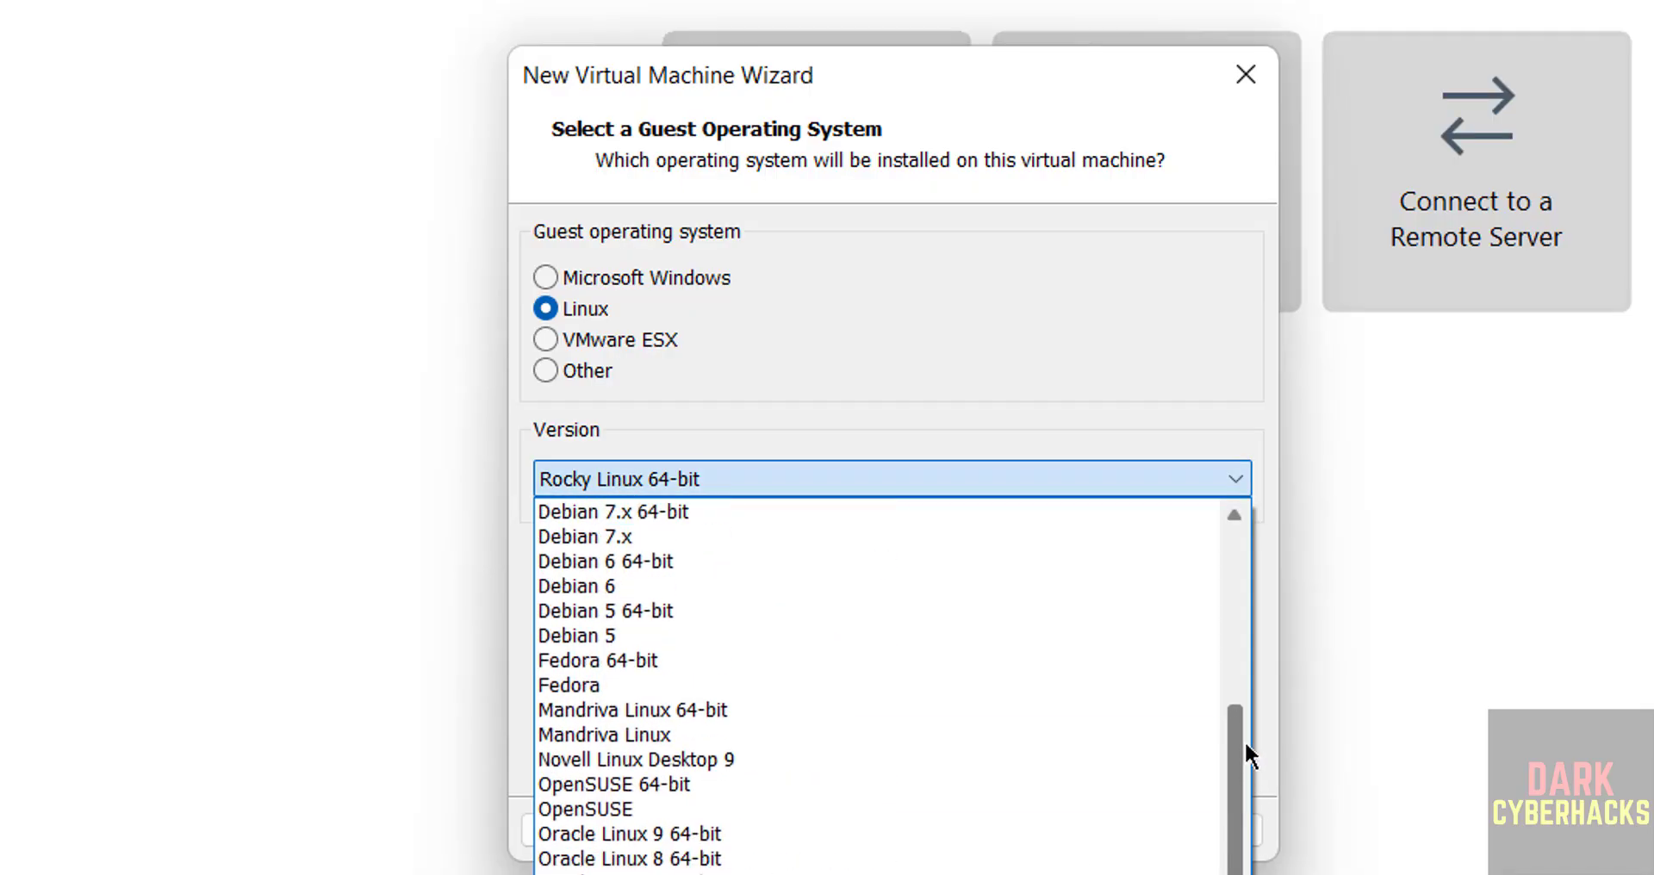
left_click_drag(1246, 742, 1281, 657)
left_click(654, 562)
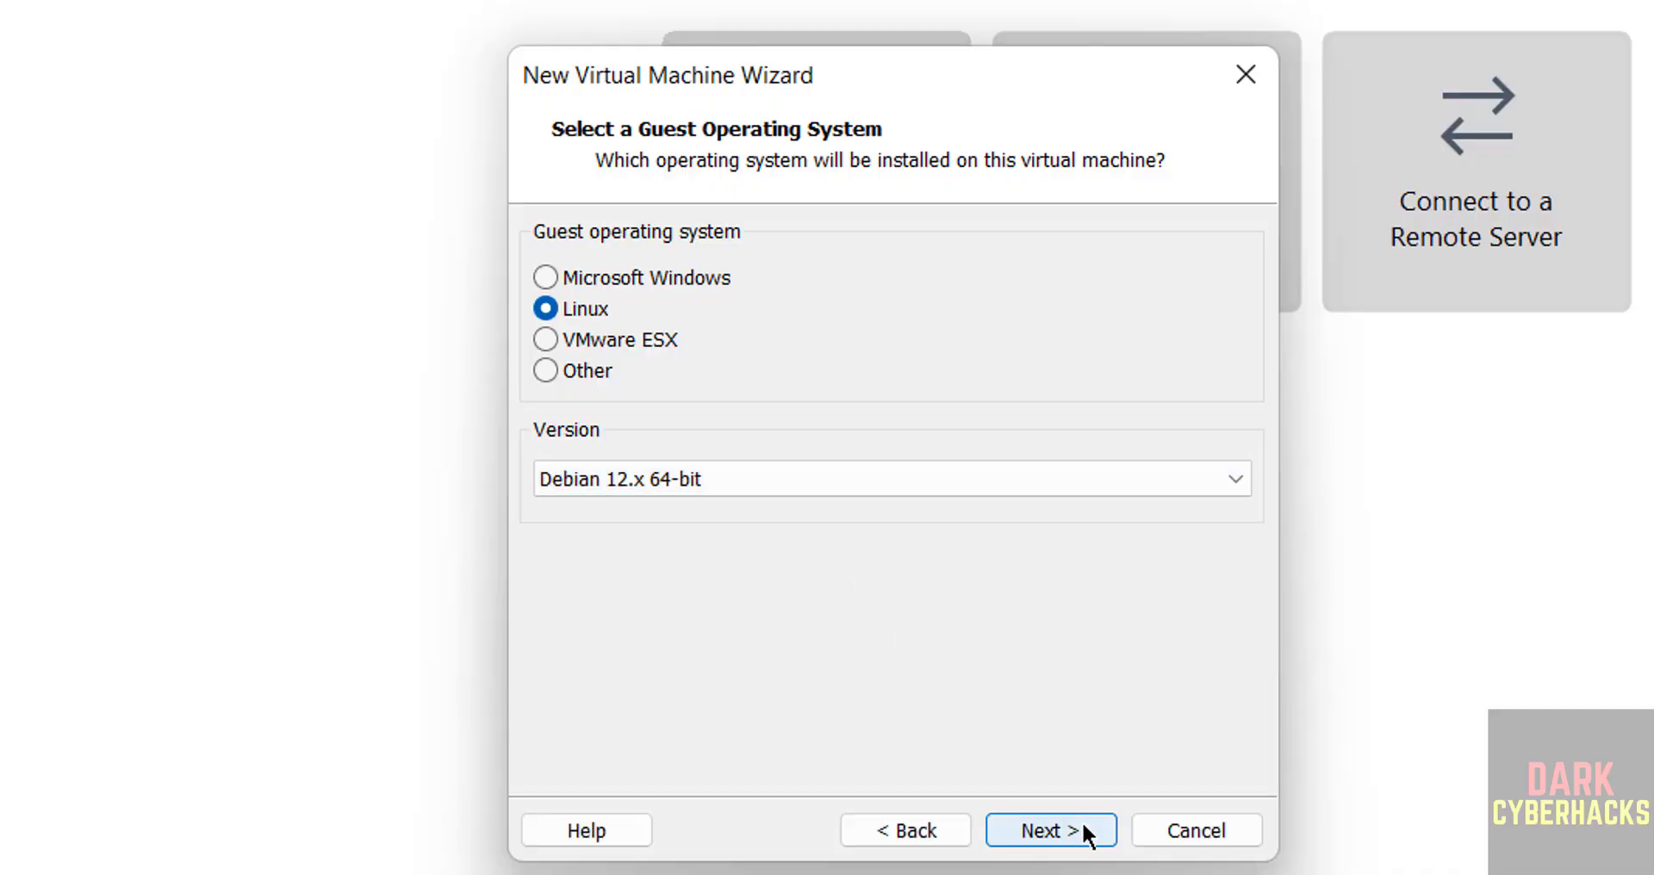
left_click(1083, 820)
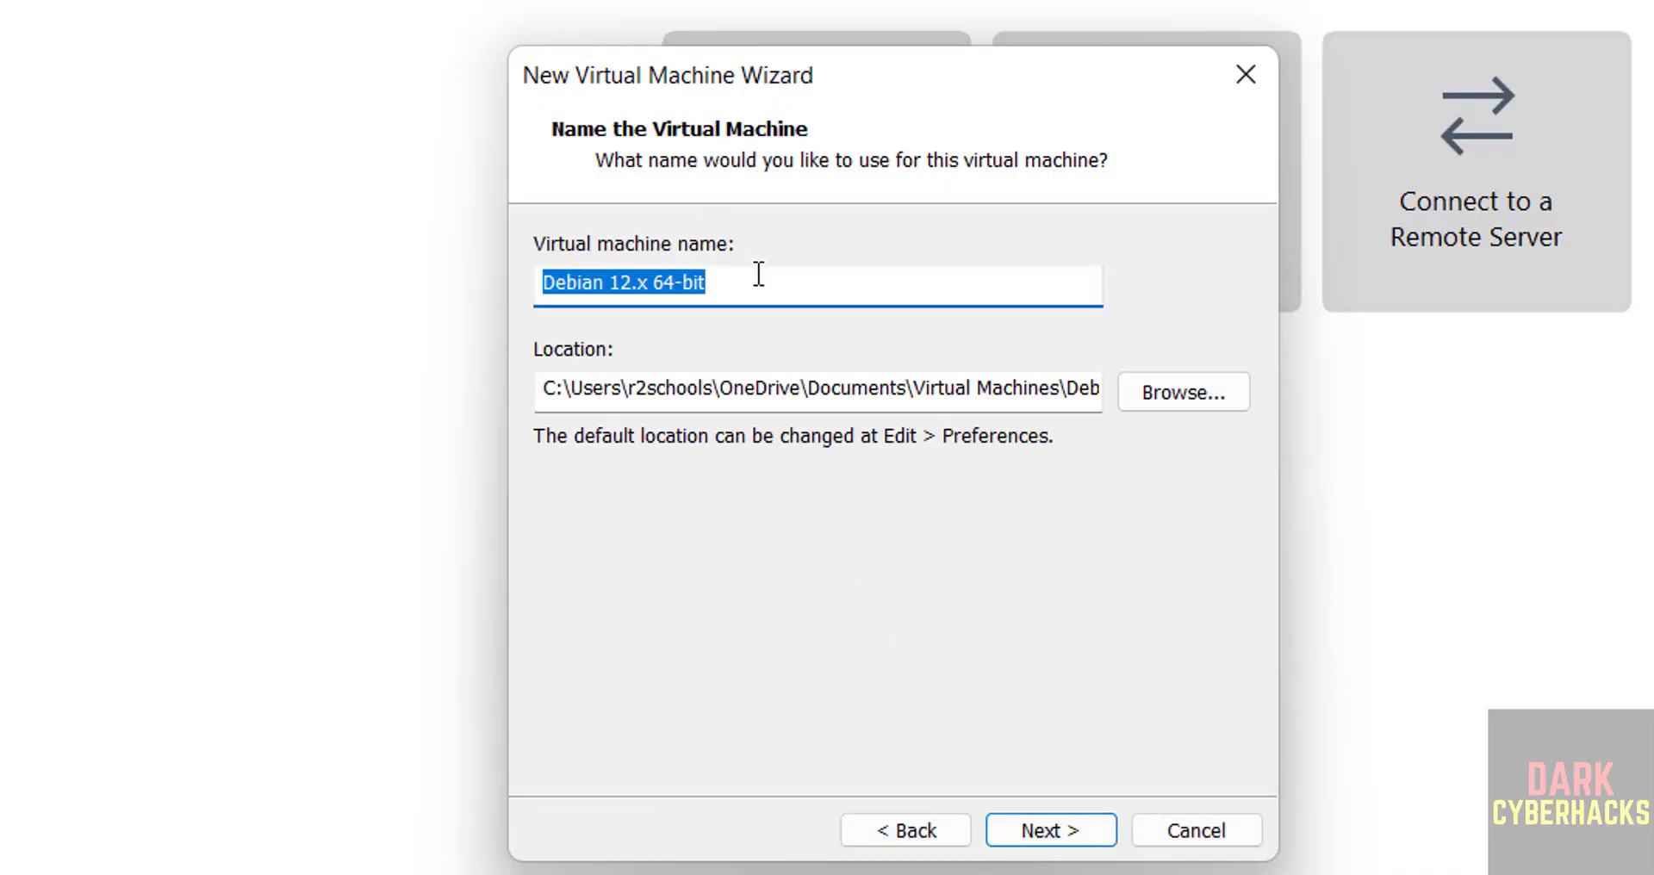
Name the virtual machine tails1619vm and bring up the location folder browser
type("tails")
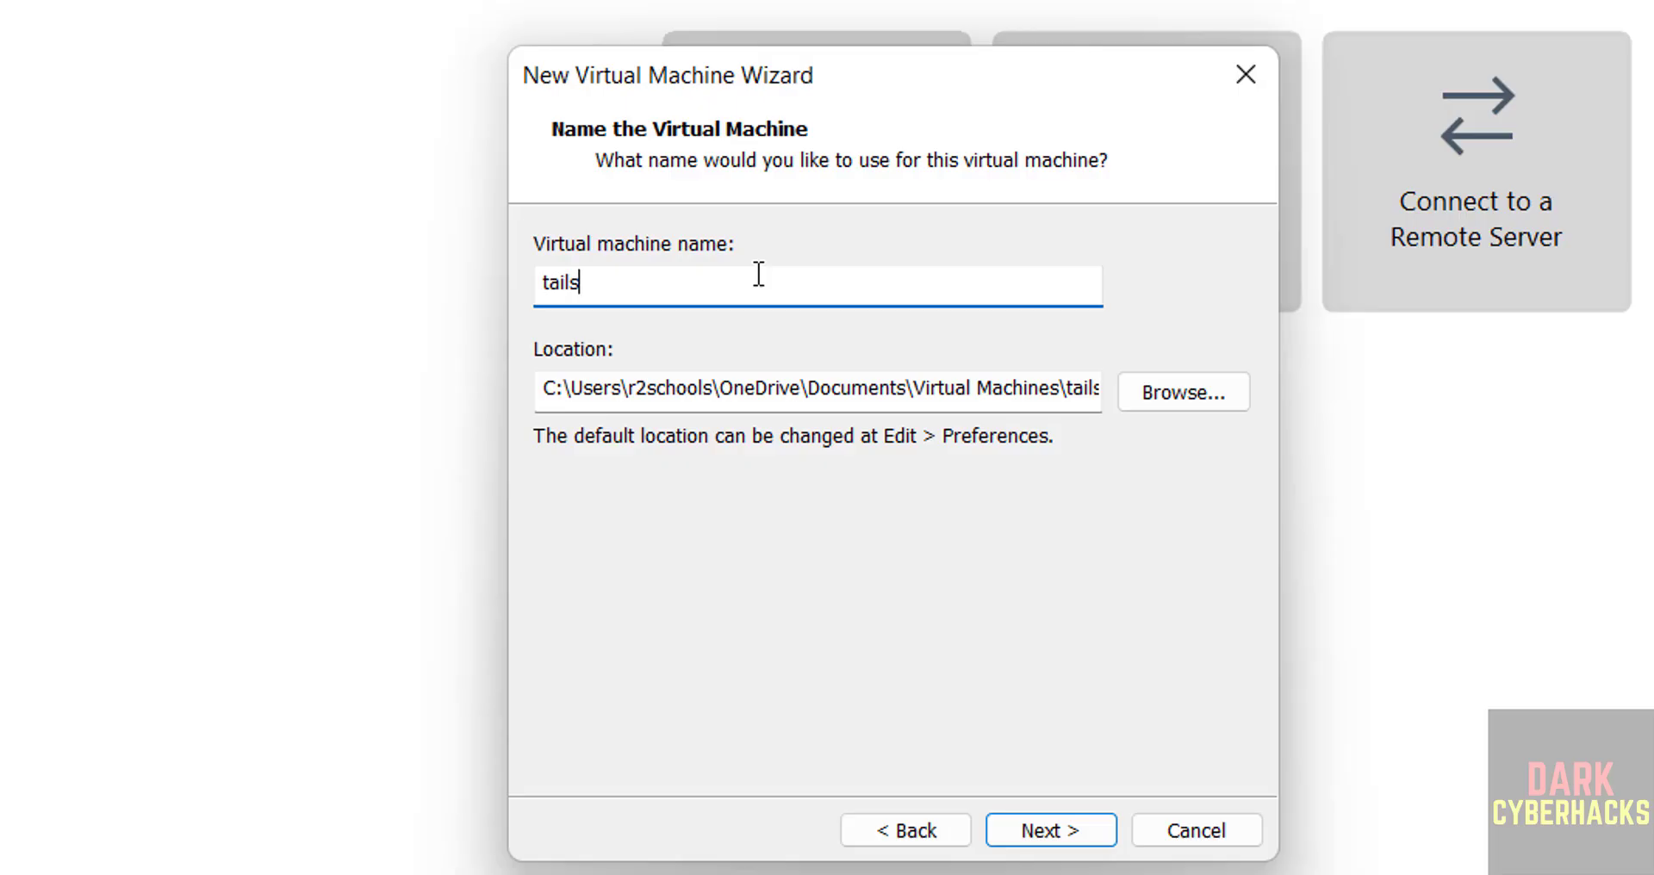
type("1619vm")
key("ctrl+a")
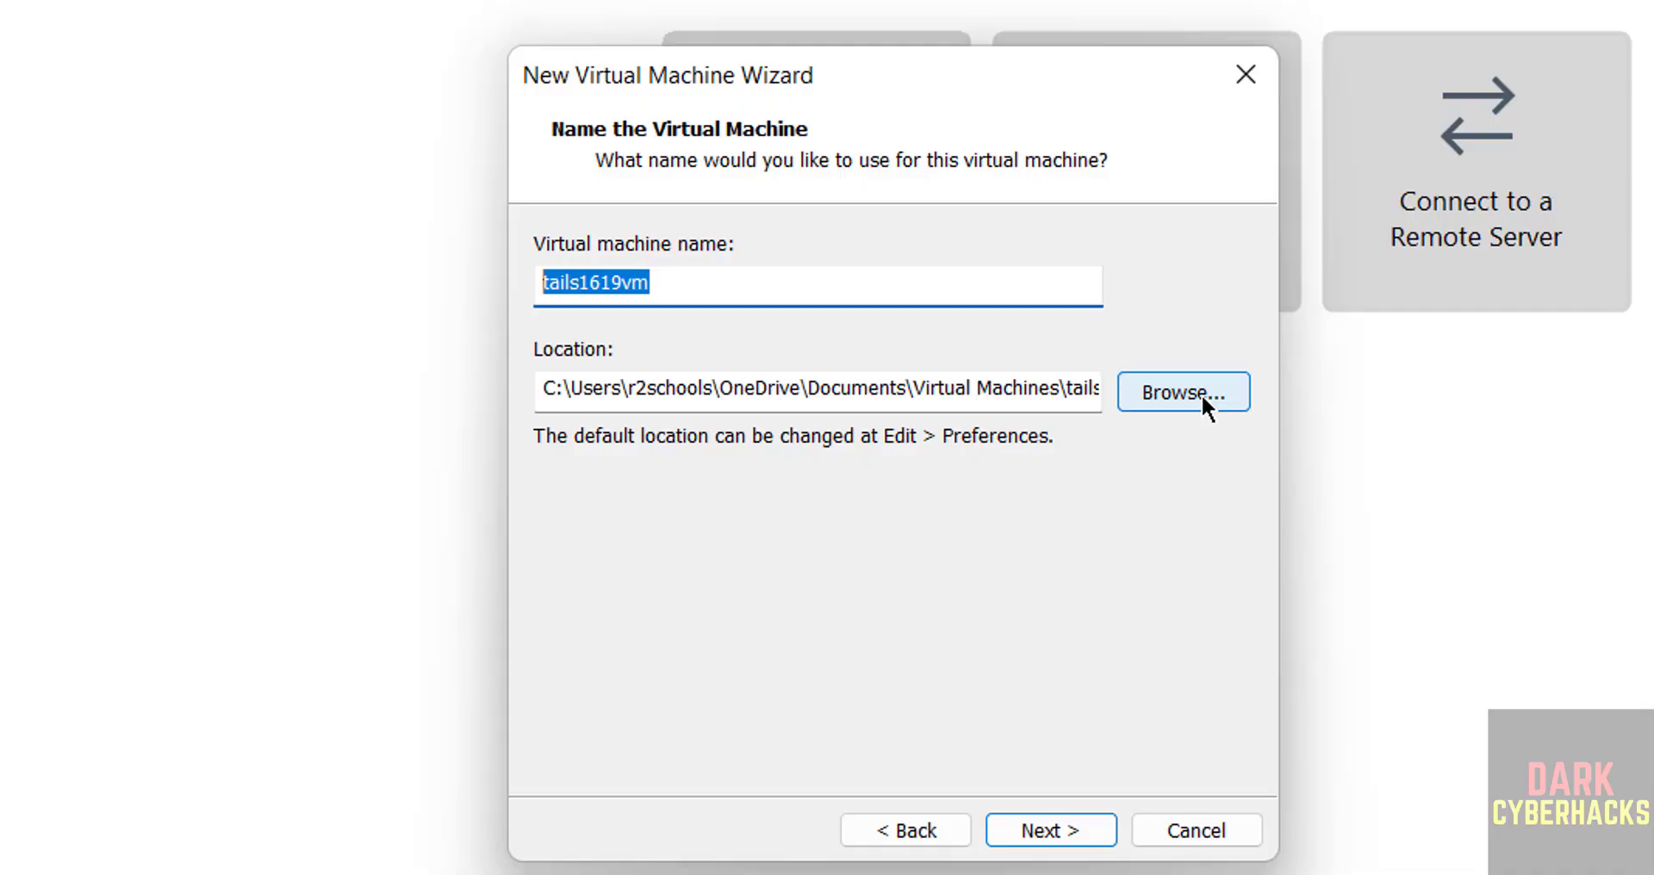
left_click(1201, 393)
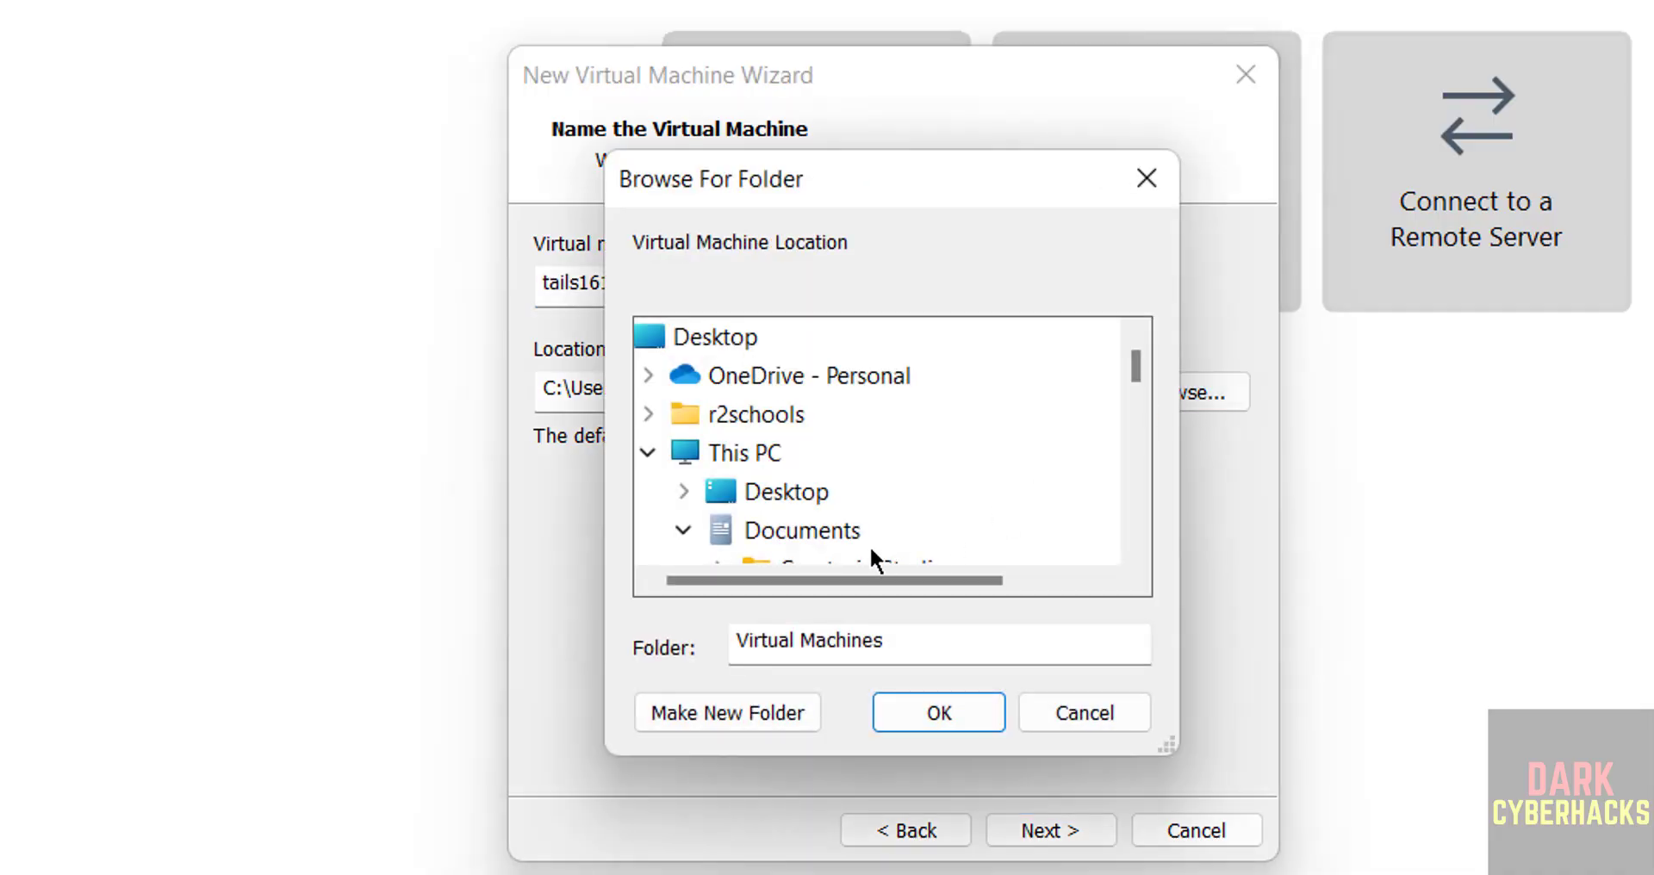
Navigate the folder tree to the VMS folder on the One Touch (E:) drive
left_click(685, 530)
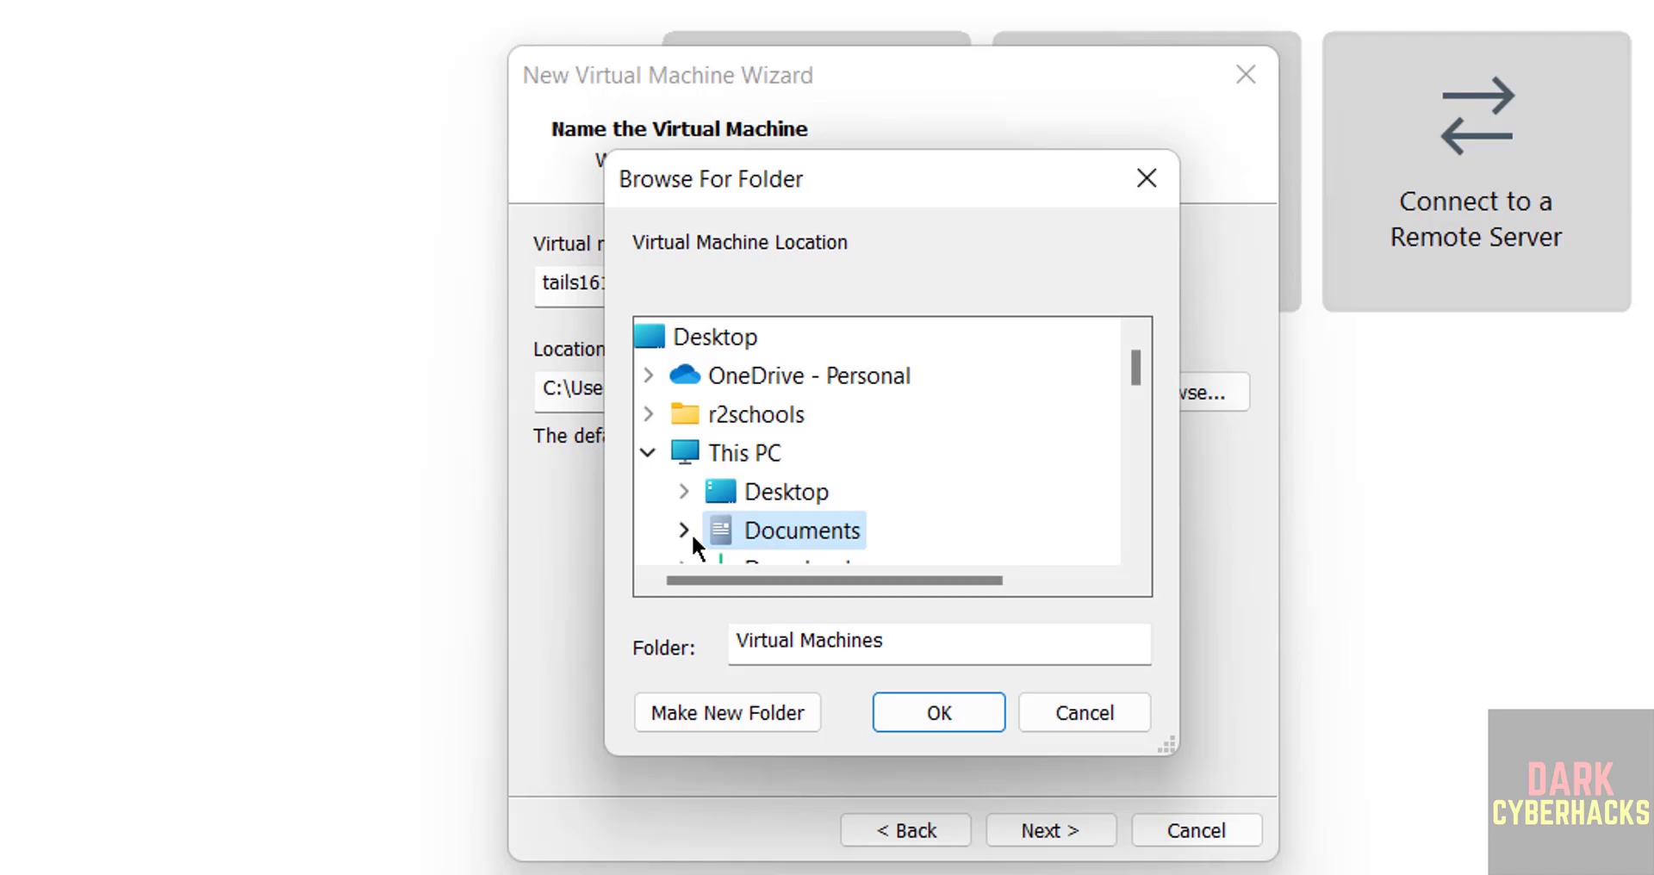
left_click(1135, 471)
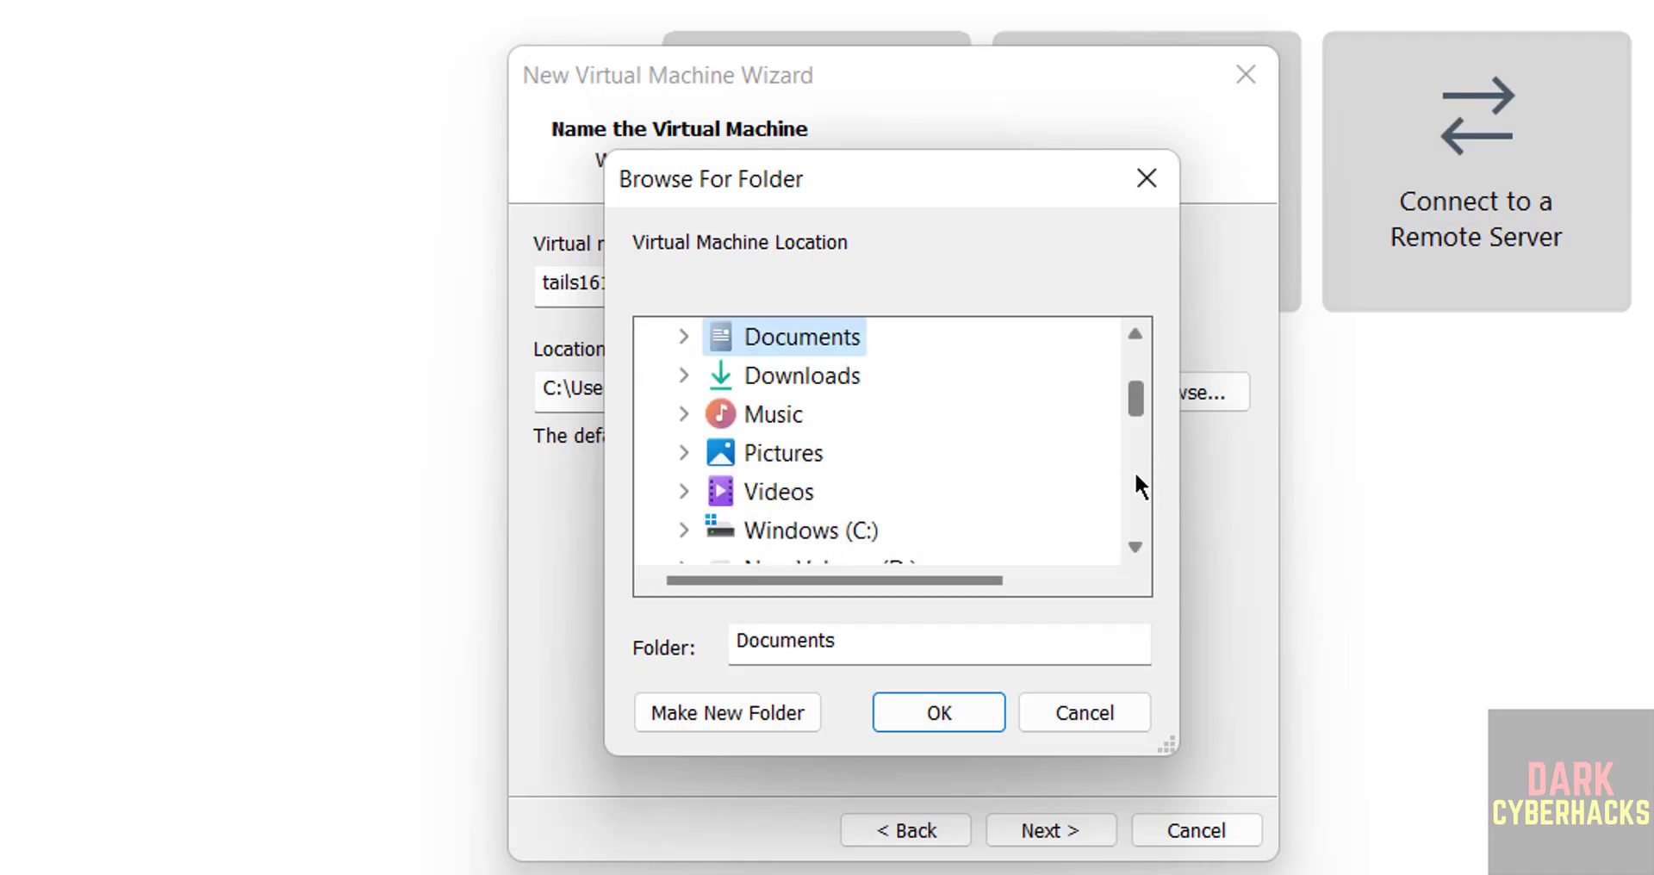
left_click(1134, 471)
double_click(793, 415)
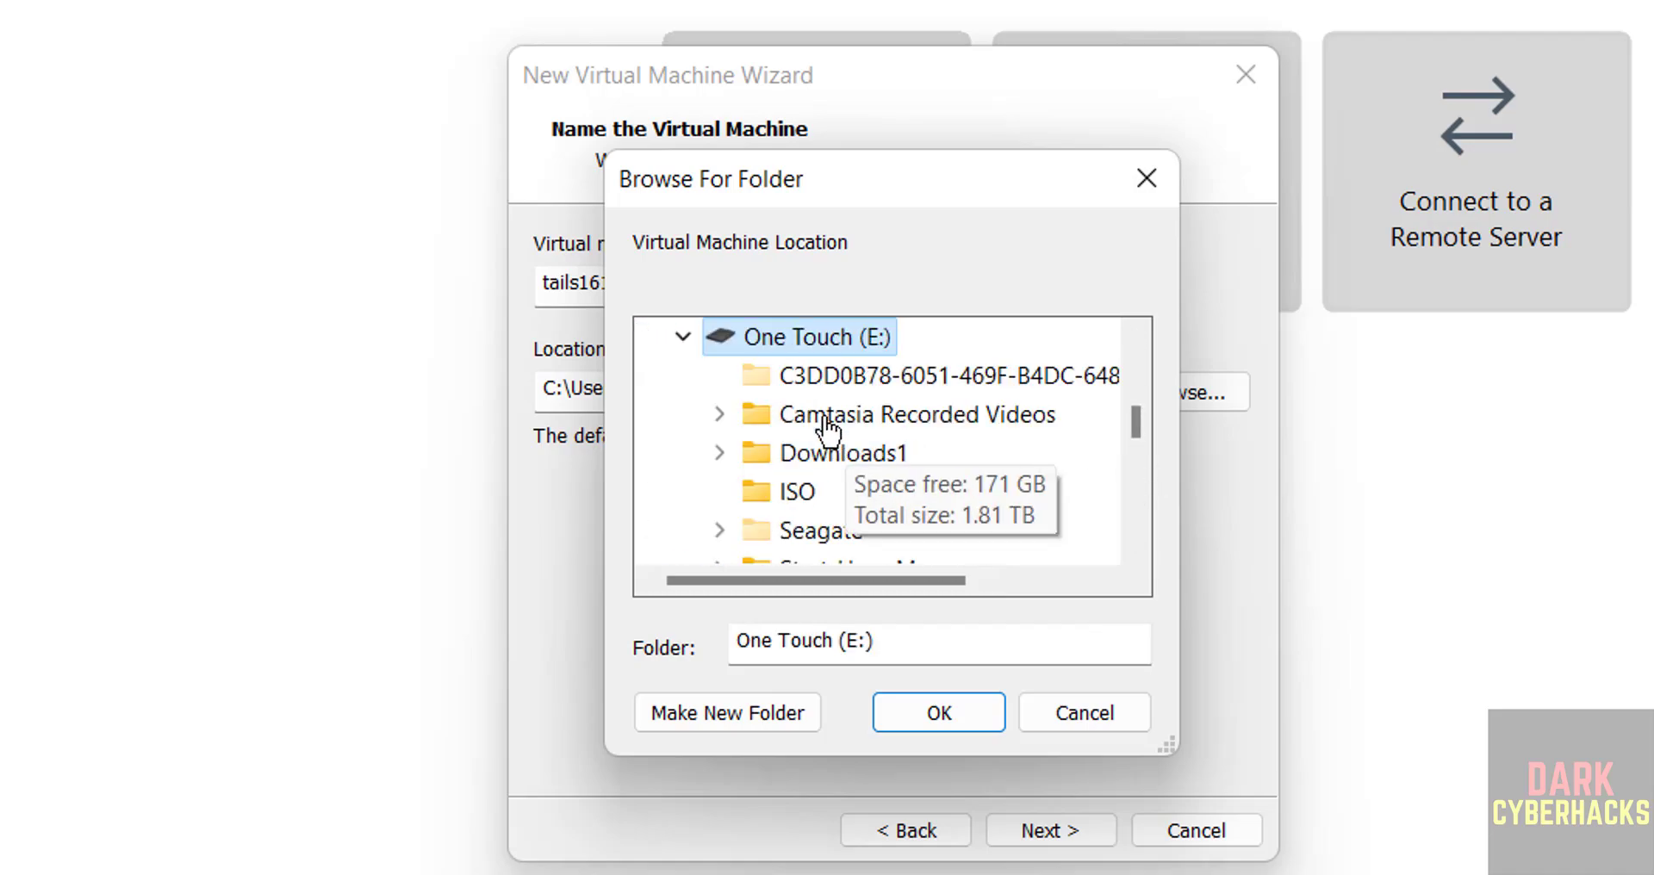
left_click(1134, 543)
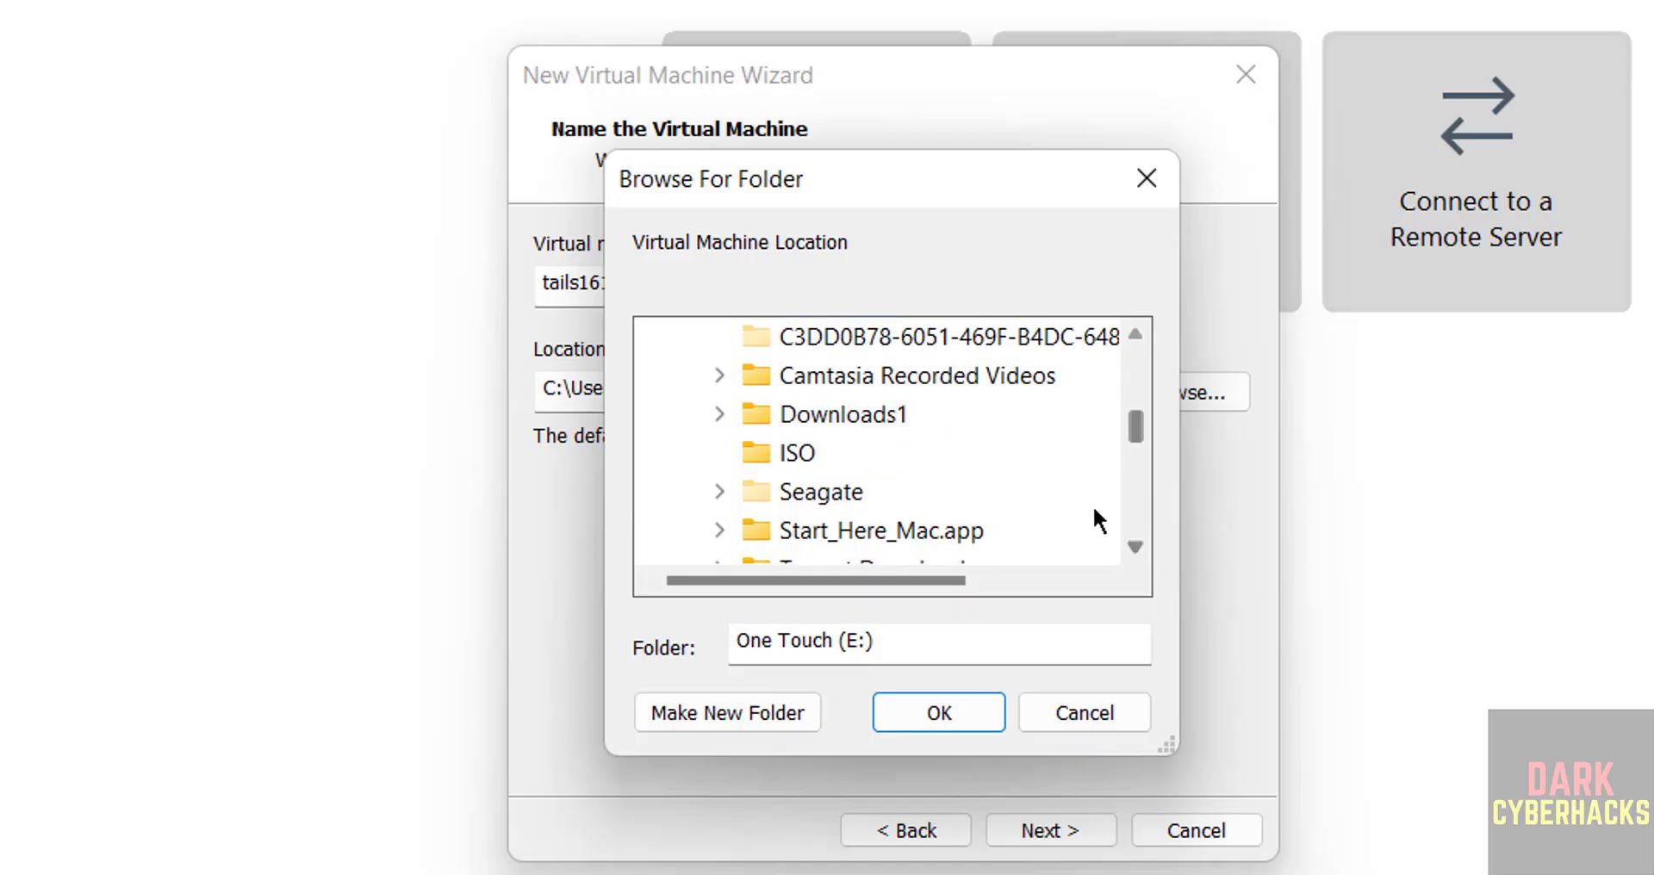
scroll(1145, 514, "down", 2)
double_click(794, 415)
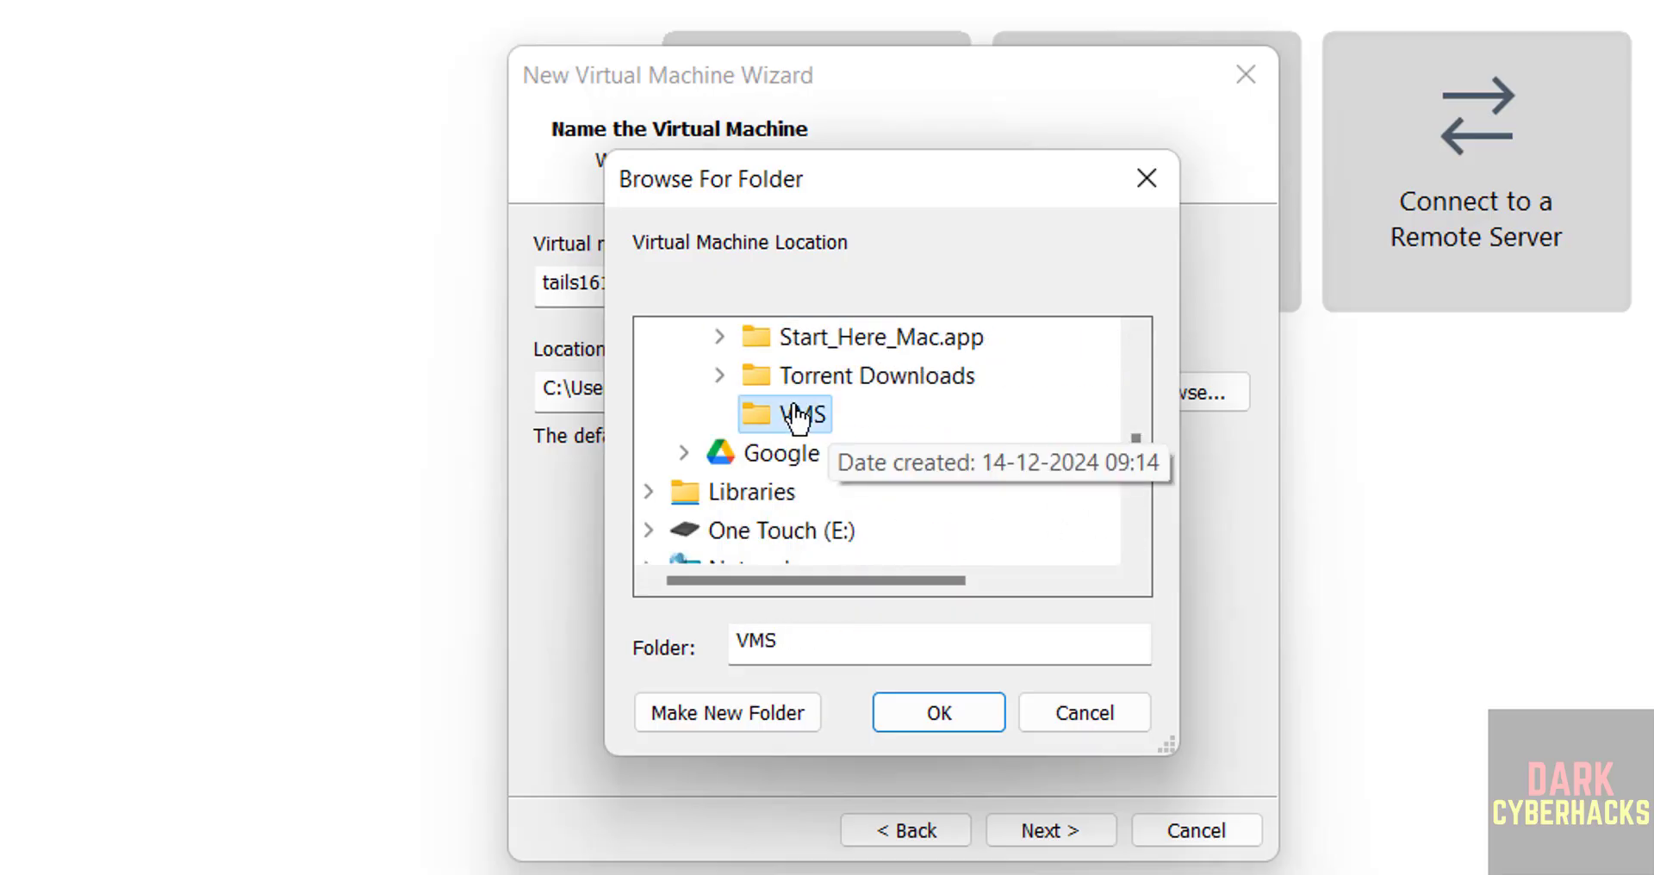
Create a tails1619vm folder in E:\VMS, use it as the VM location, and continue
left_click(758, 711)
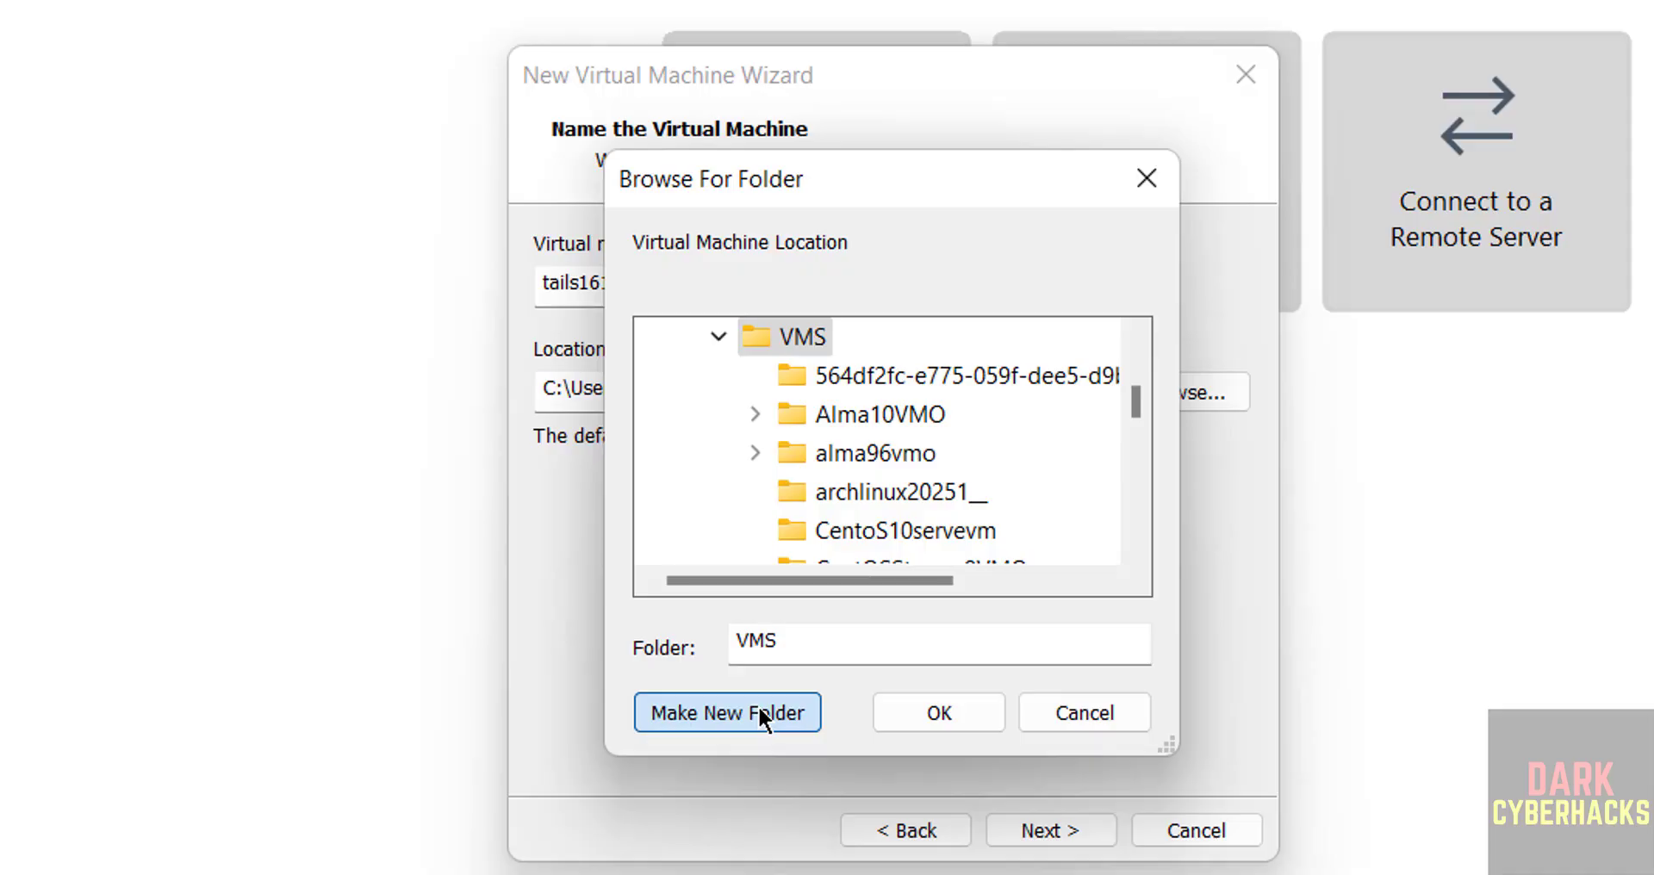
key("Return")
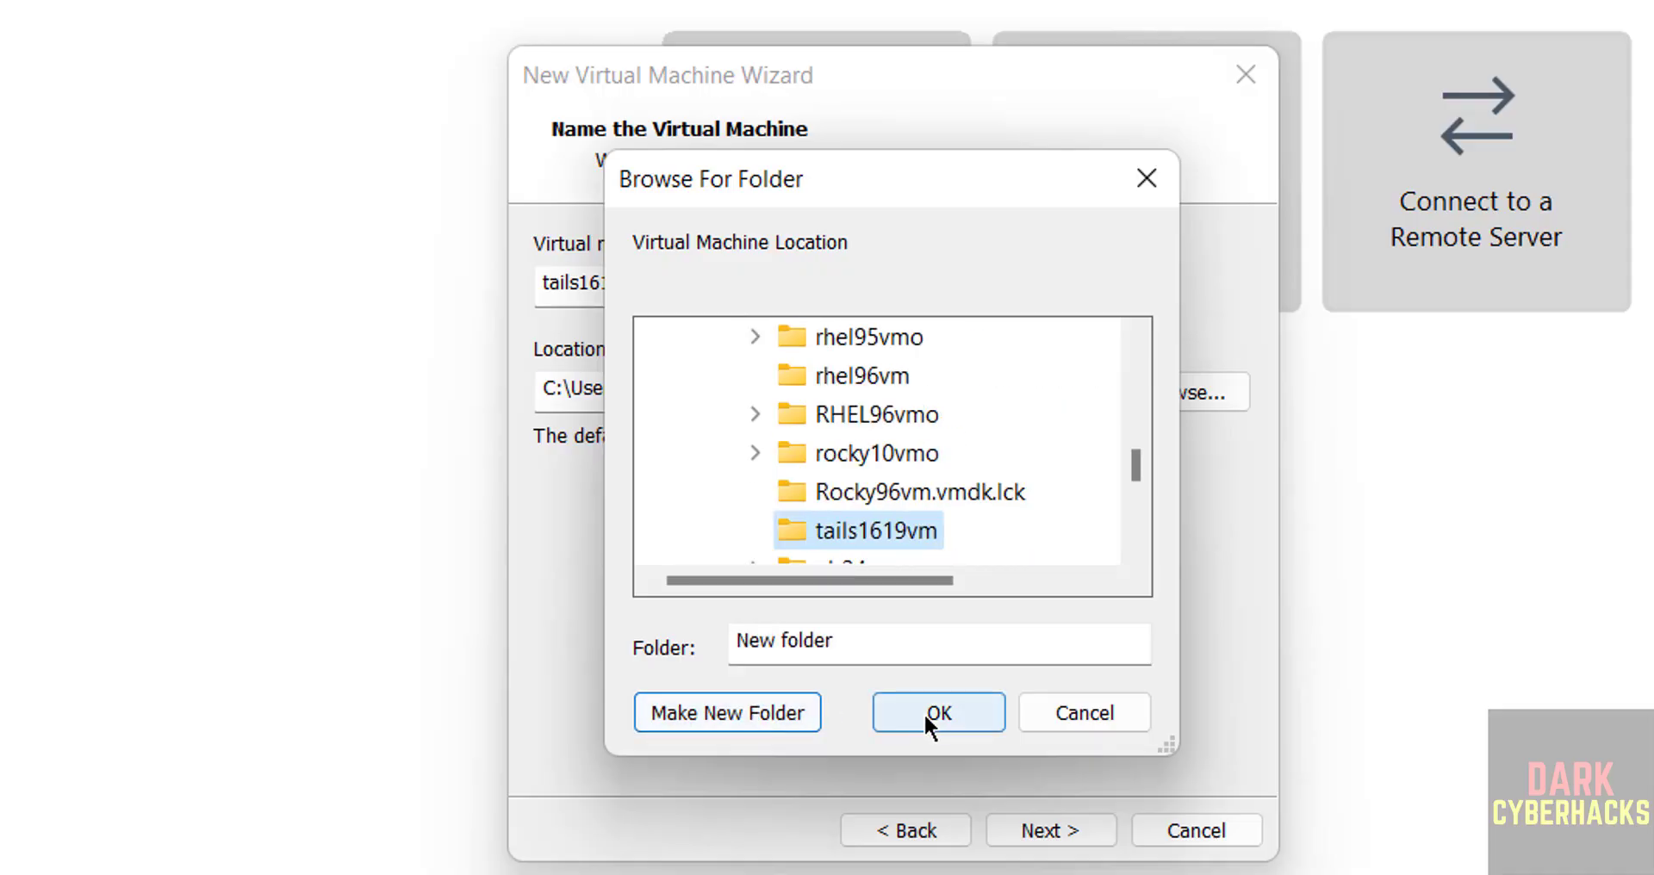
left_click(931, 715)
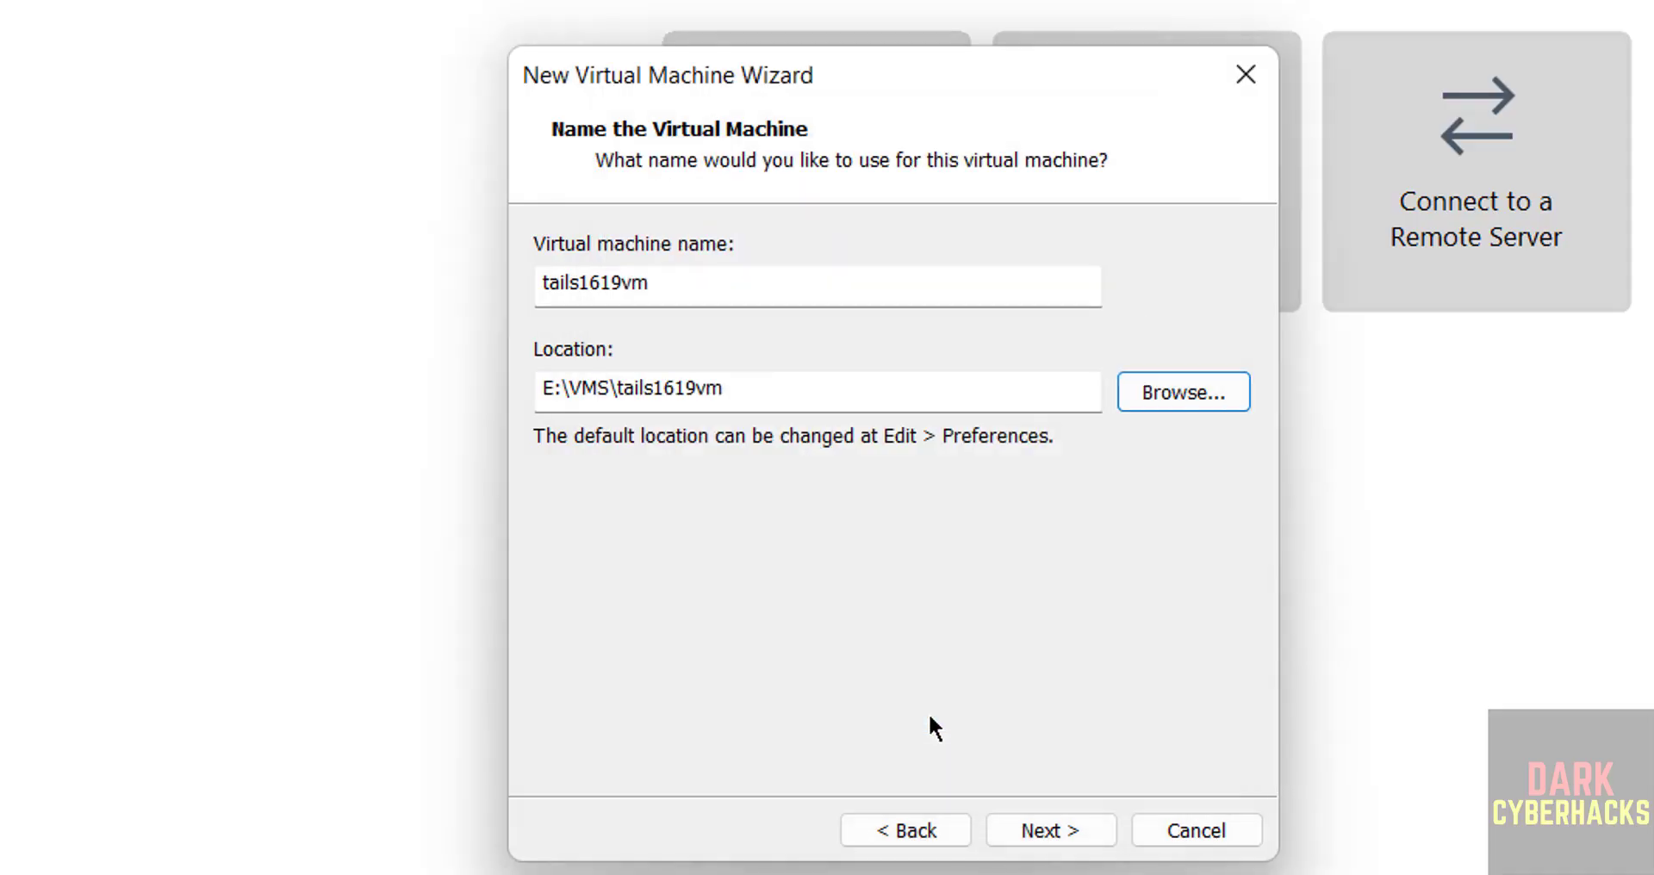
left_click(1021, 829)
Give tails1619vm a 50 GB single-file disk and 4096 MB of memory
left_click(618, 479)
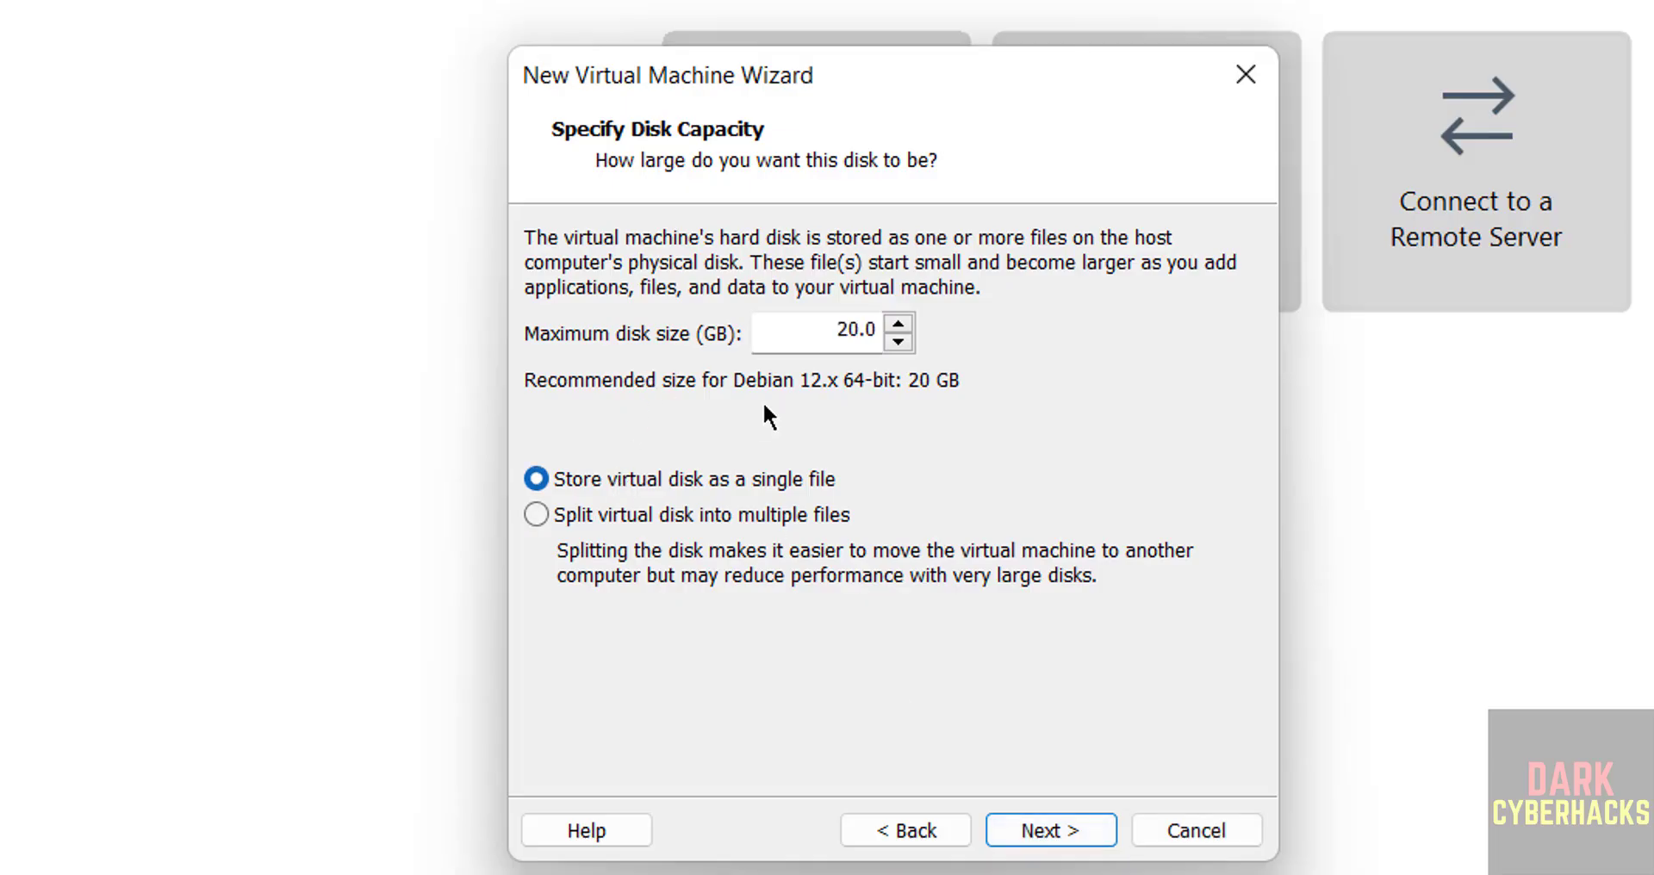
left_click(827, 347)
double_click(827, 348)
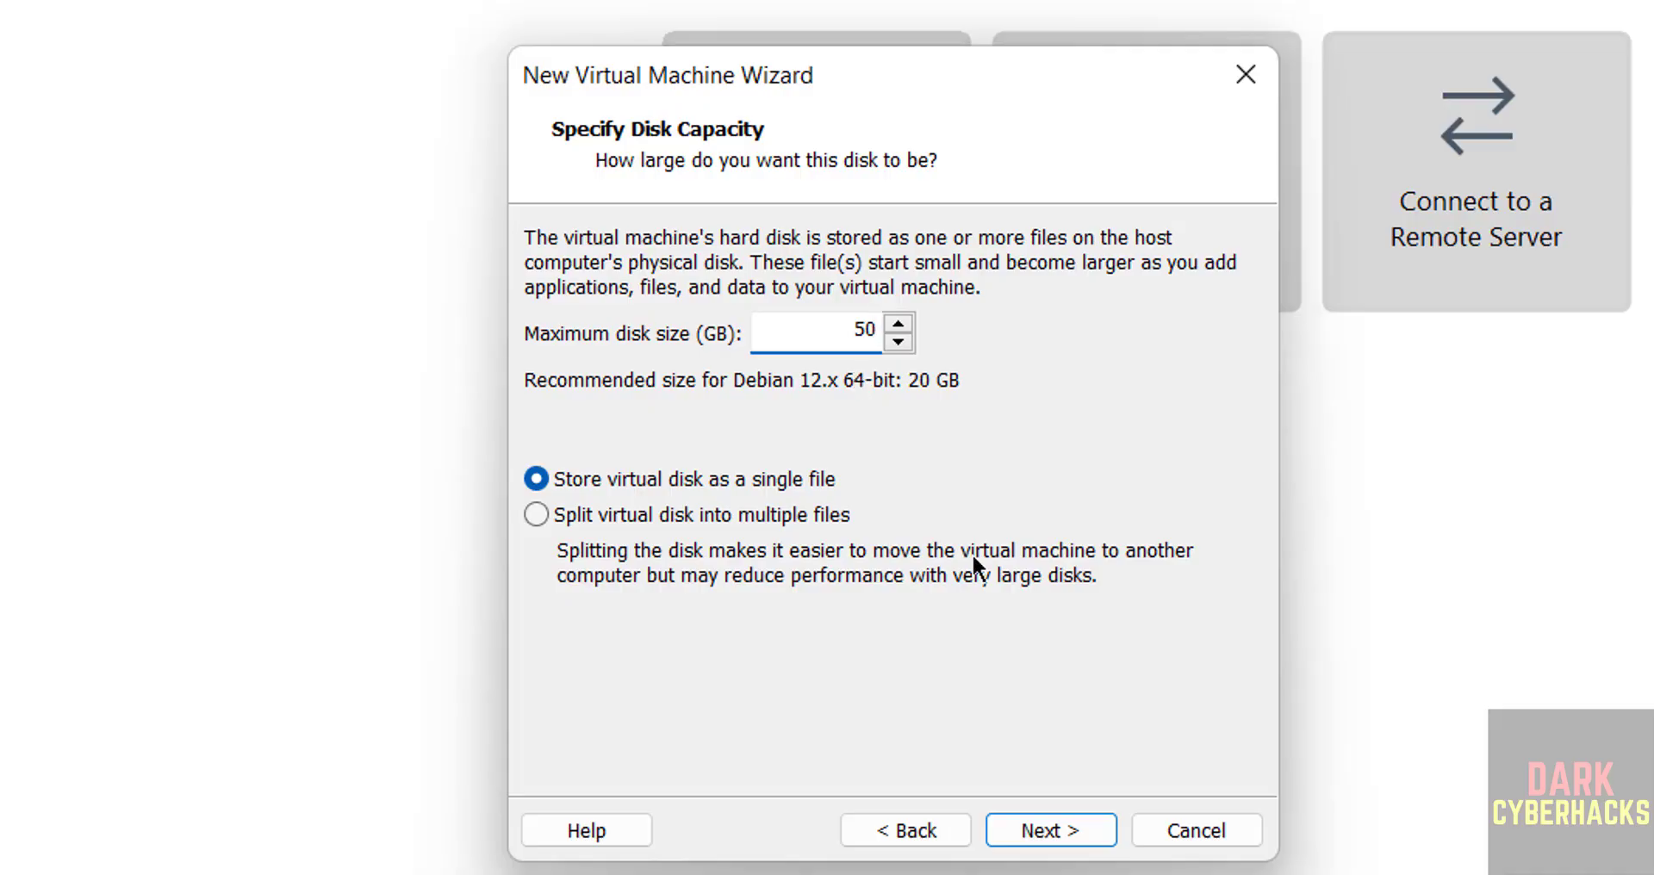
left_click(1092, 829)
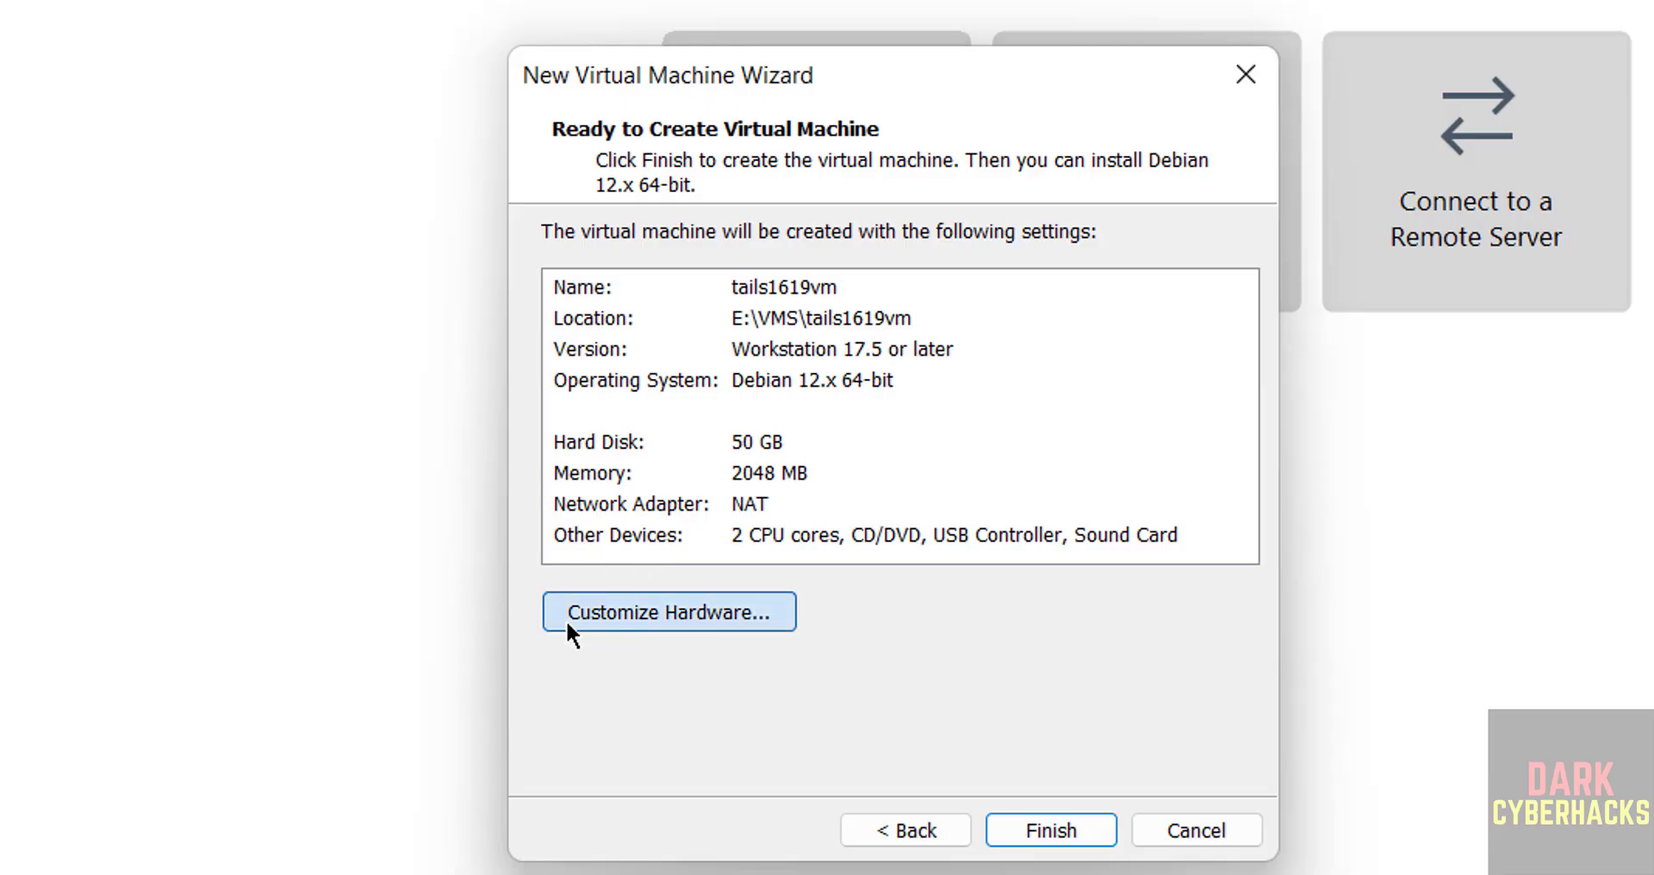
left_click(603, 612)
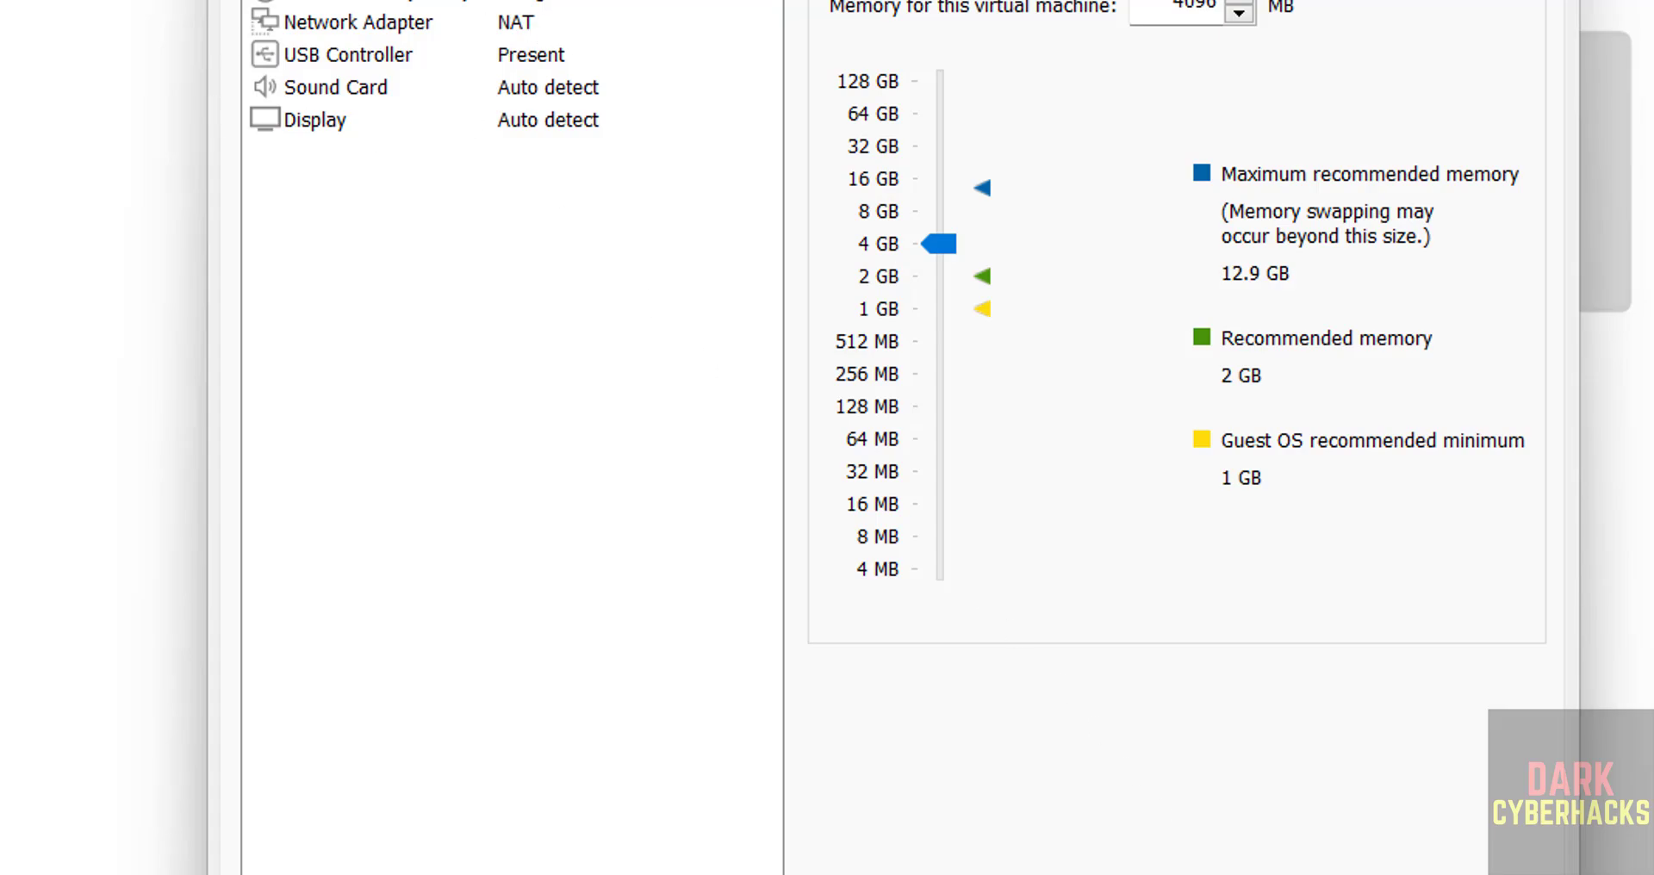
left_click(1340, 872)
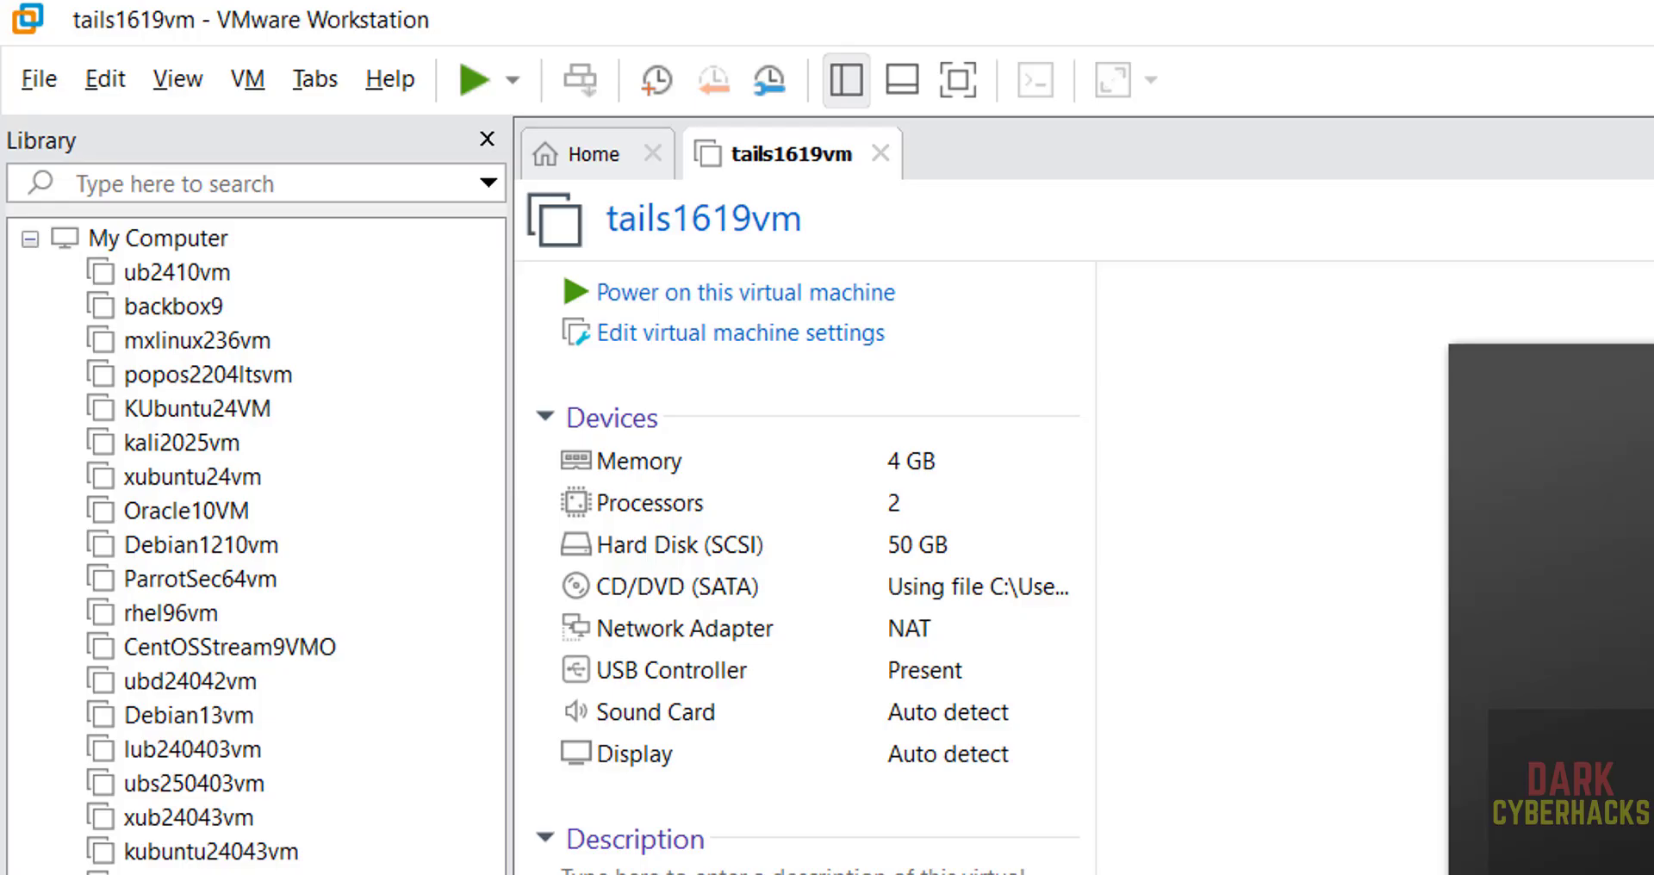
Look through the tails1619vm VM actions and its description field
right_click(223, 873)
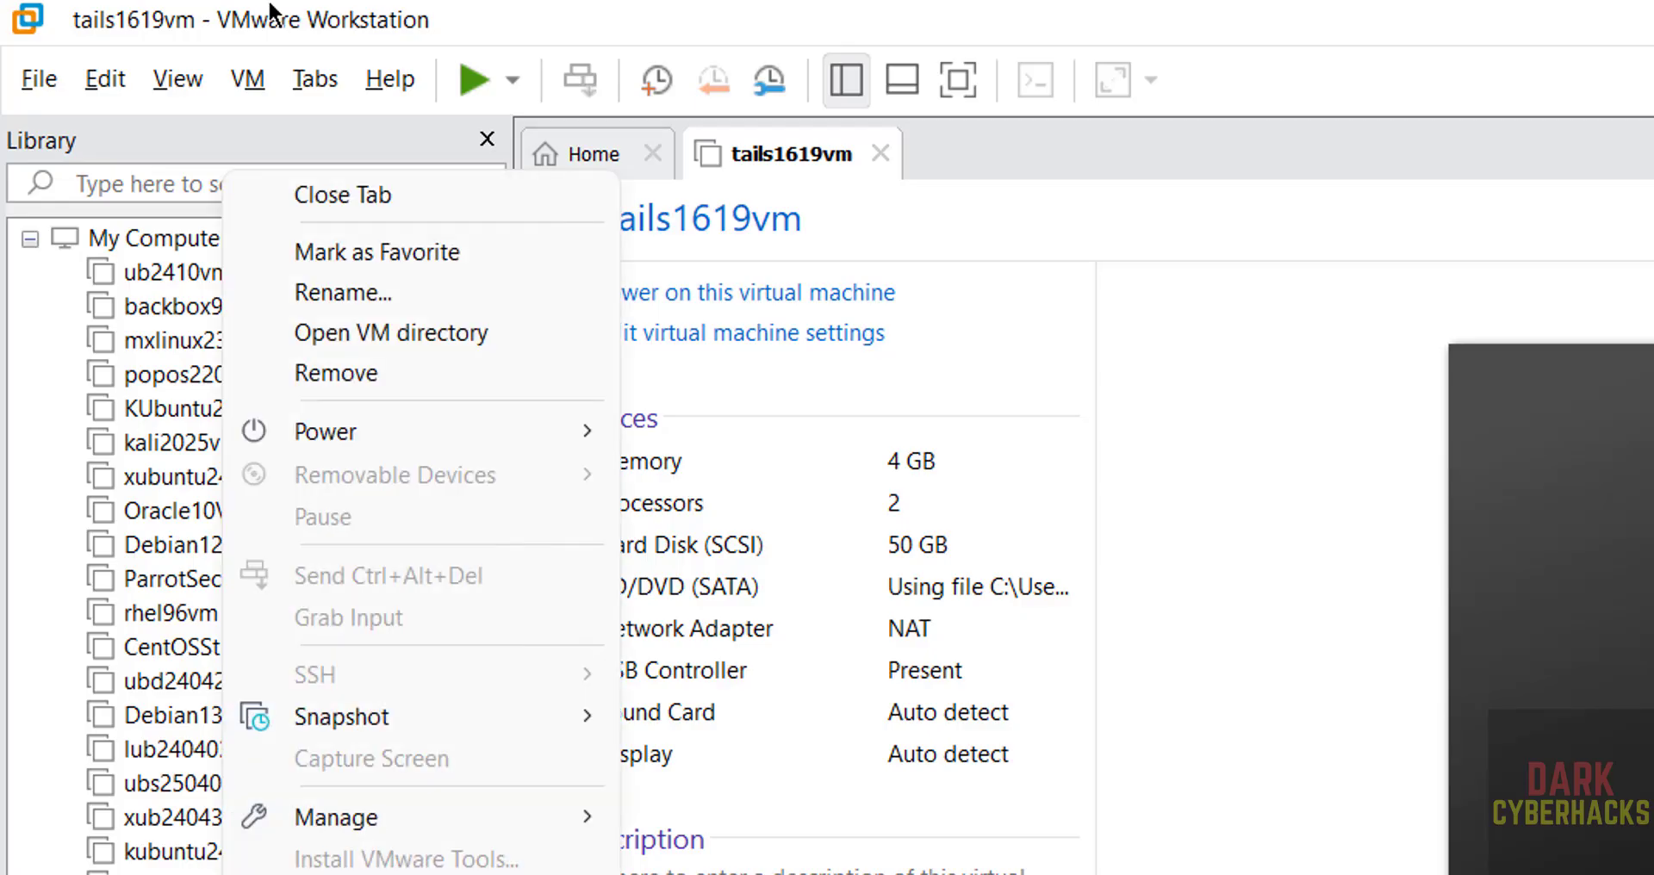
left_click(239, 75)
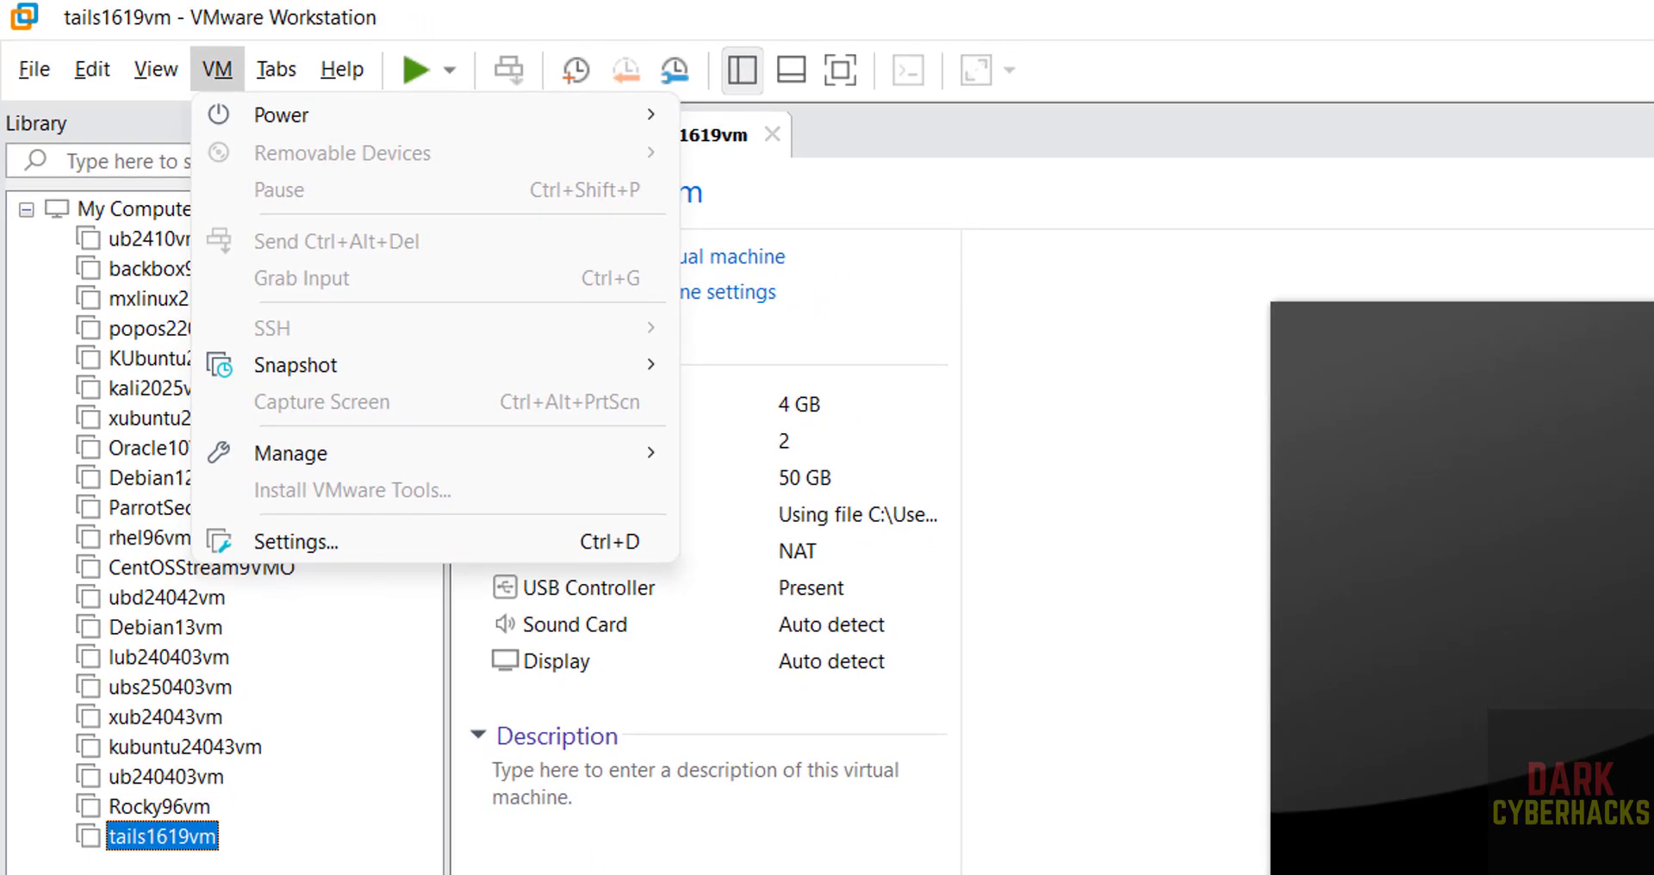
key("Escape")
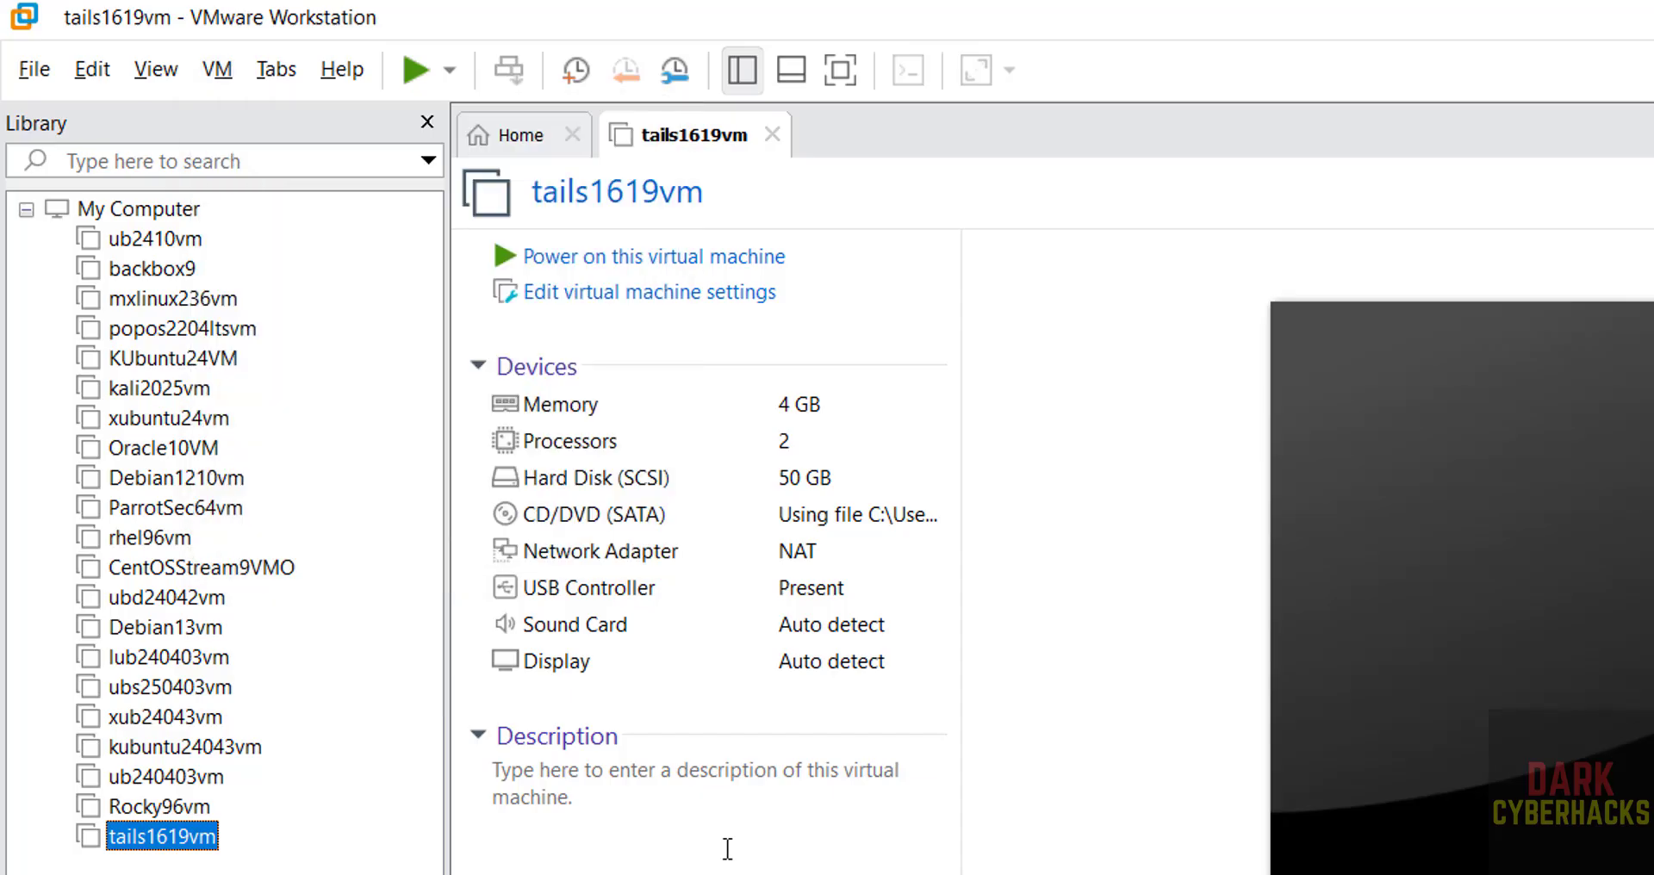
left_click(726, 849)
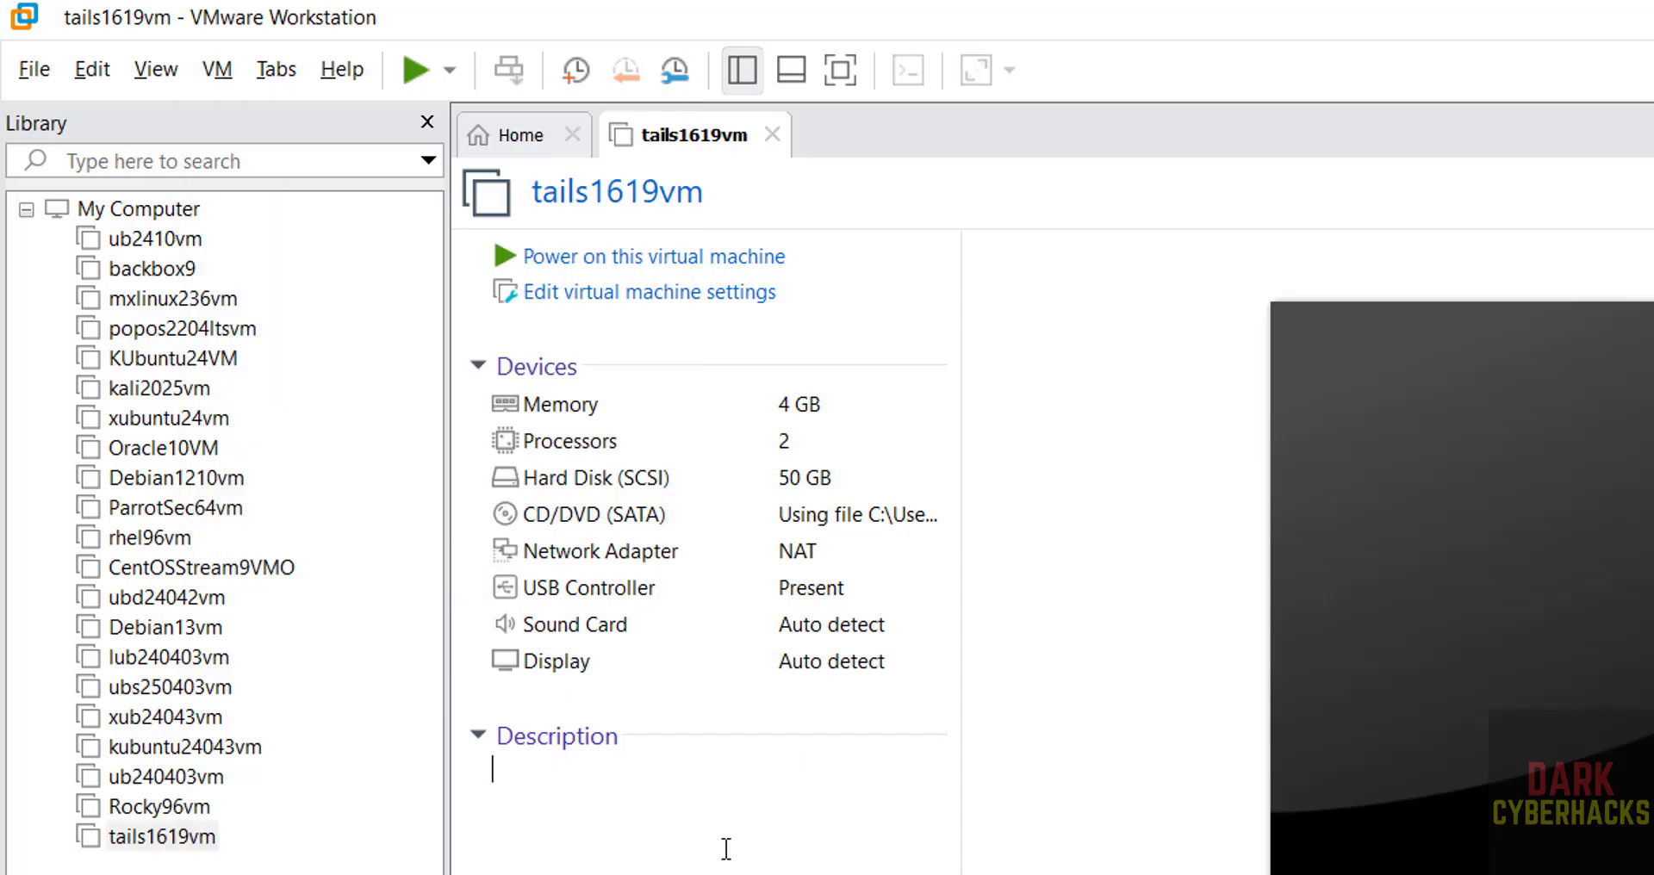
Power on tails1619vm and boot the normal Tails 6.19 entry
left_click(735, 258)
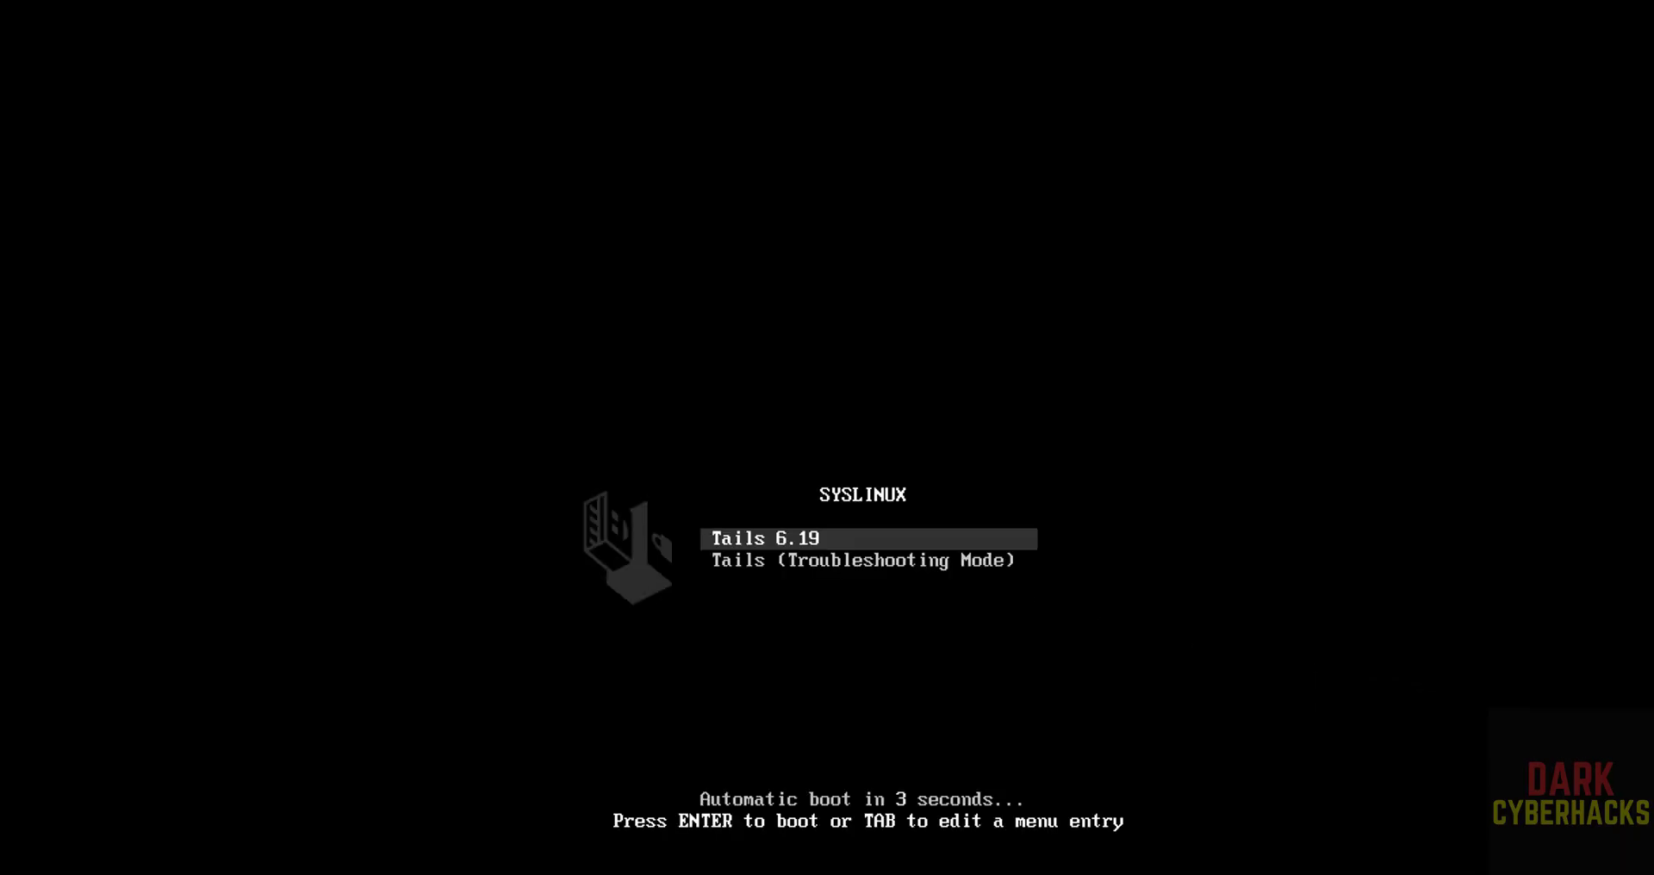
key("Down")
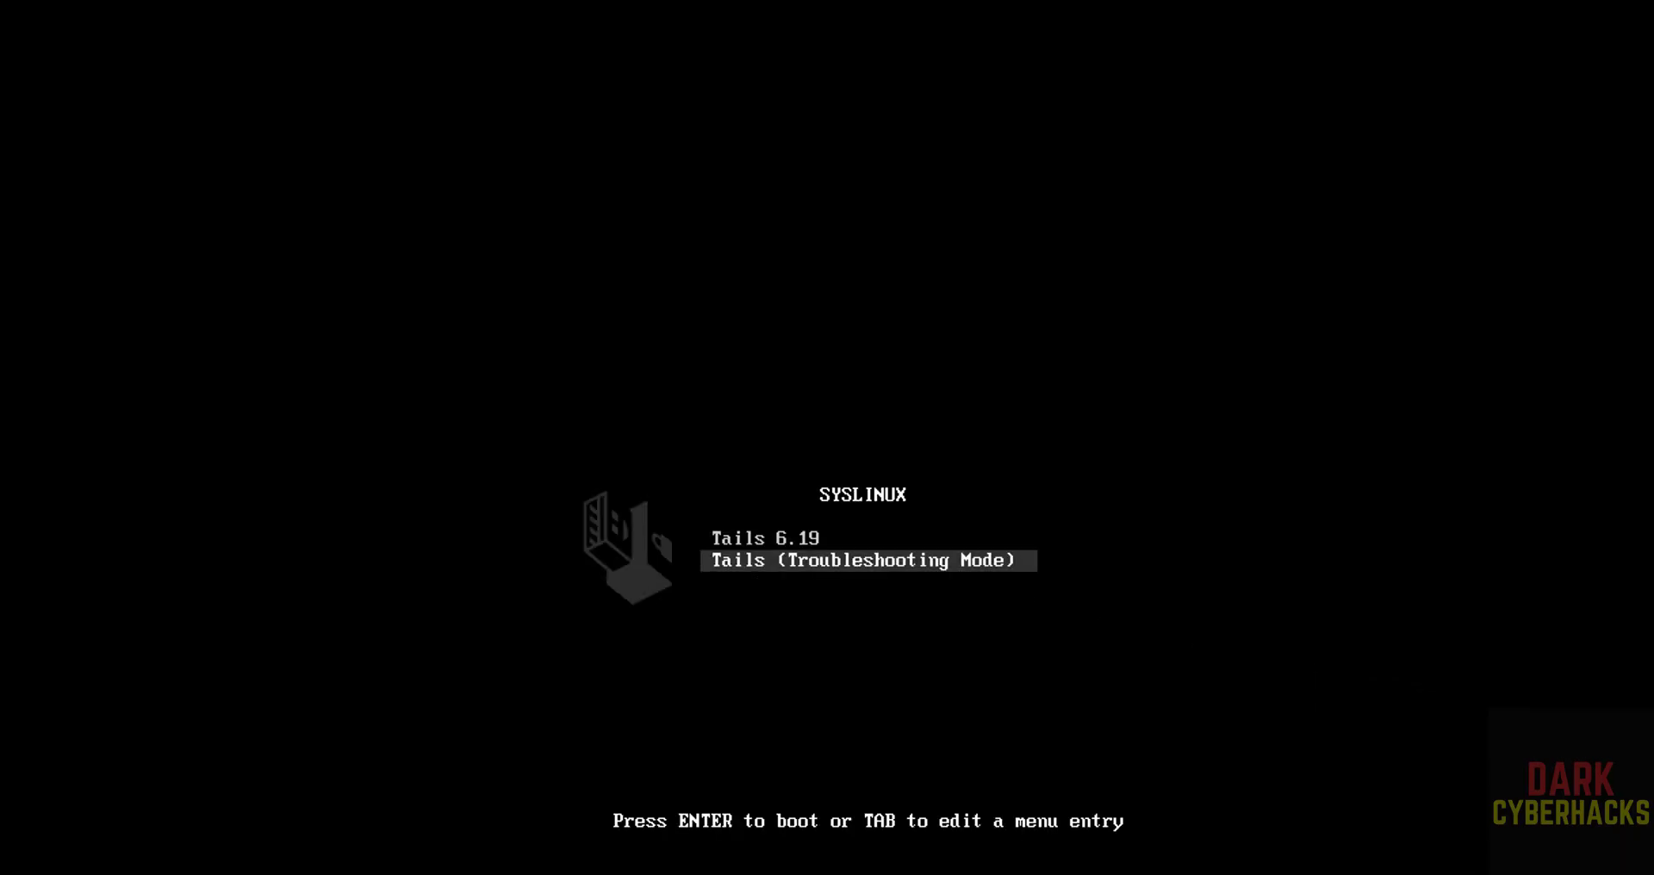
key("Up")
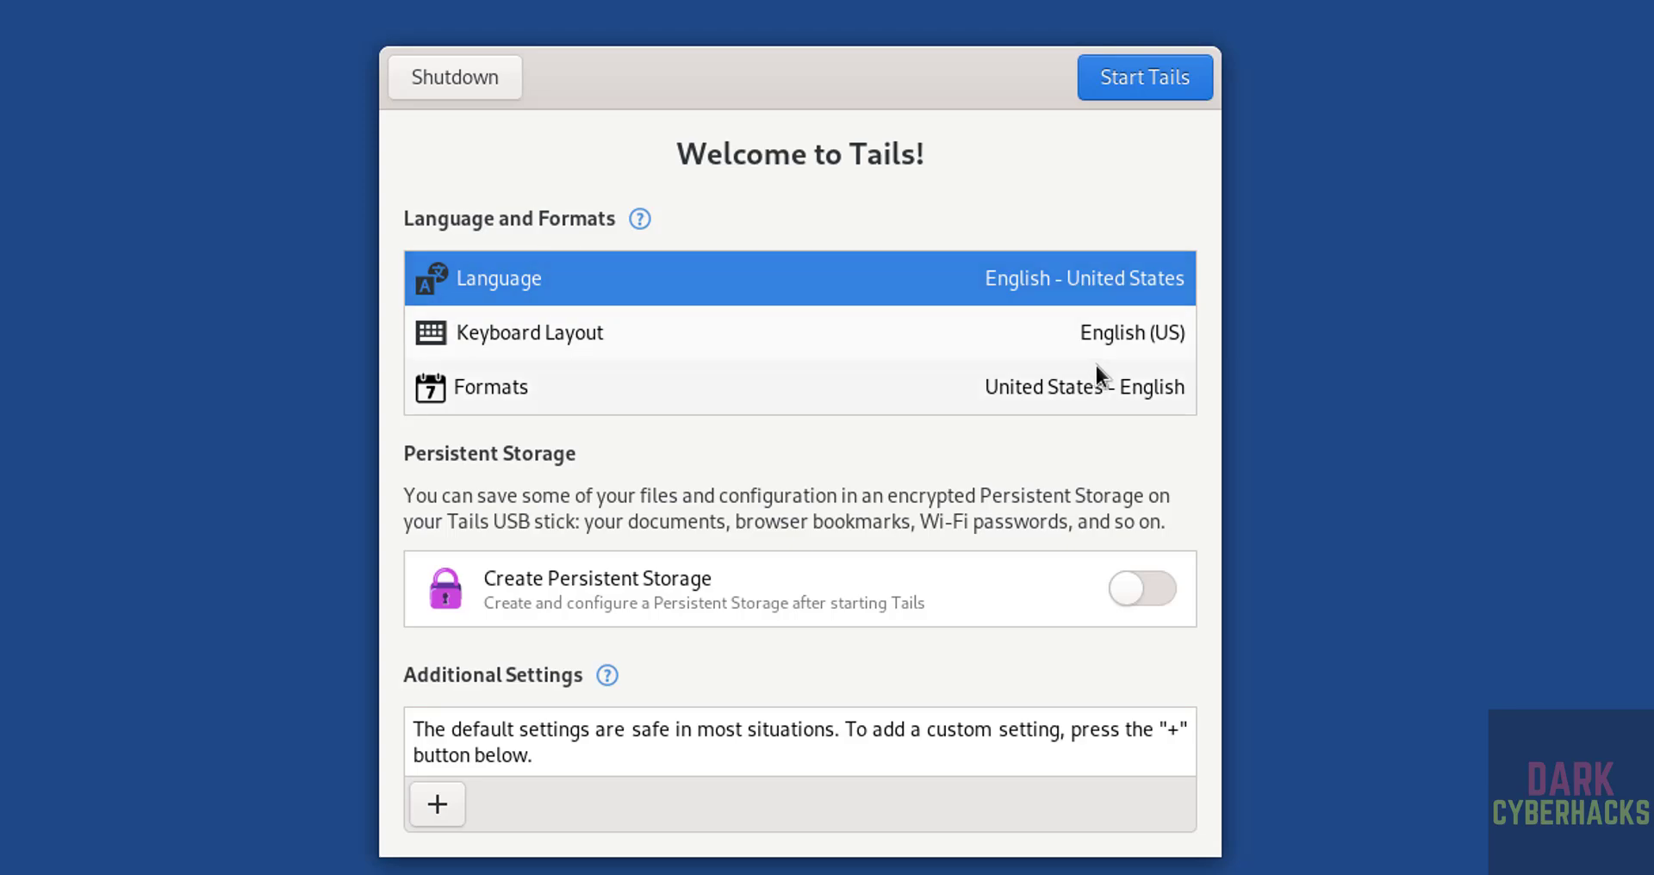
Look through the interface language and regional format lists, leaving both unchanged
left_click(602, 282)
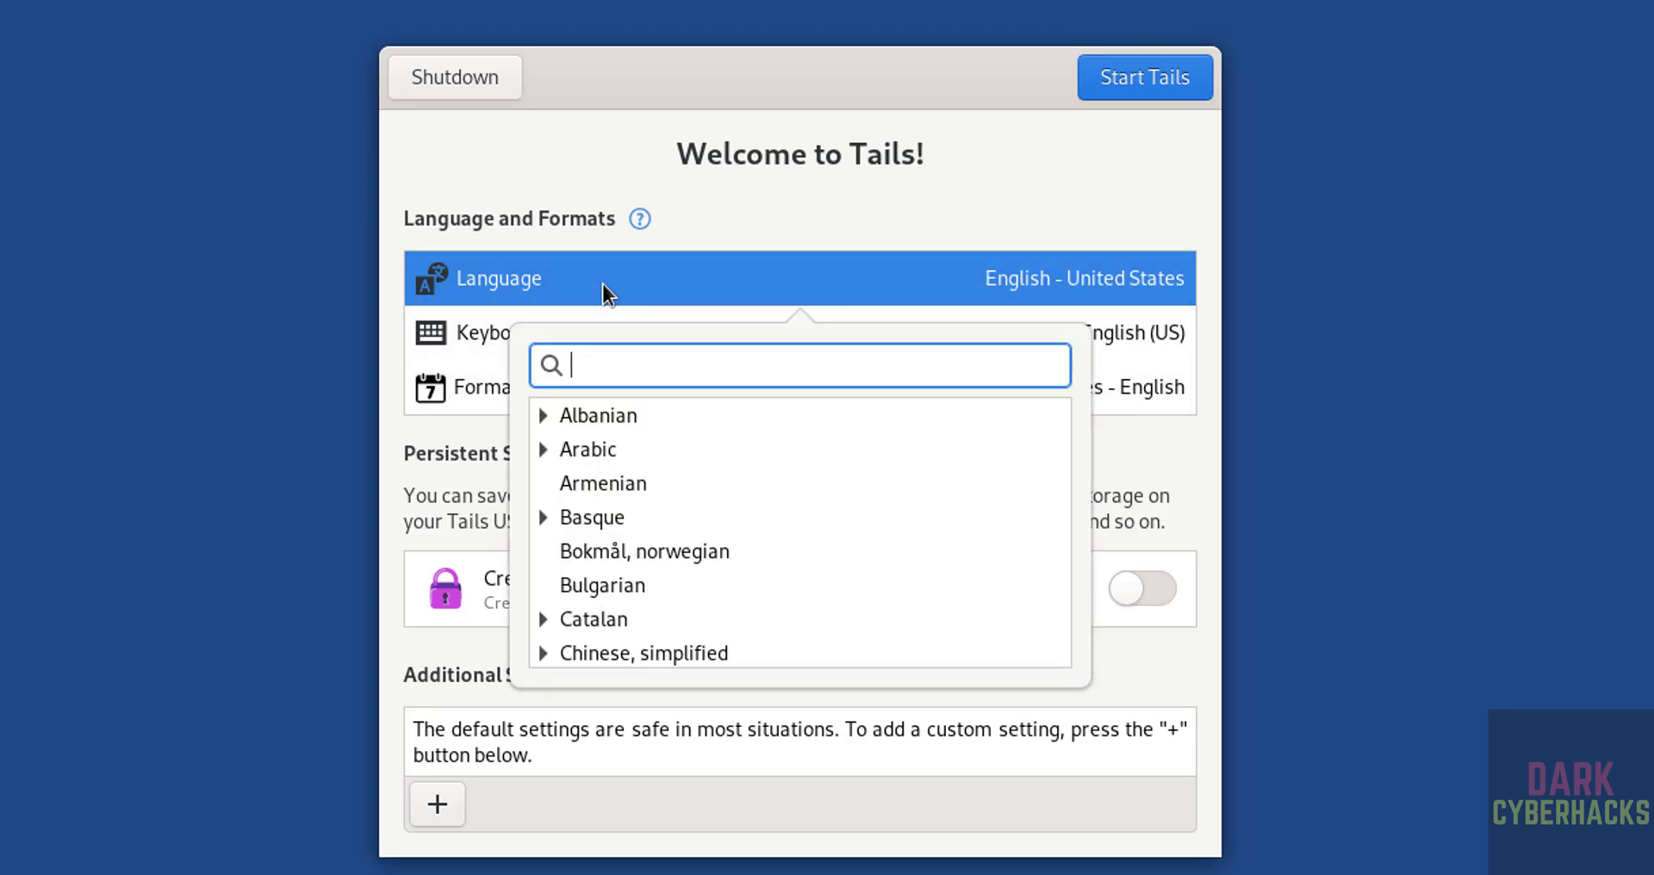
key("Escape")
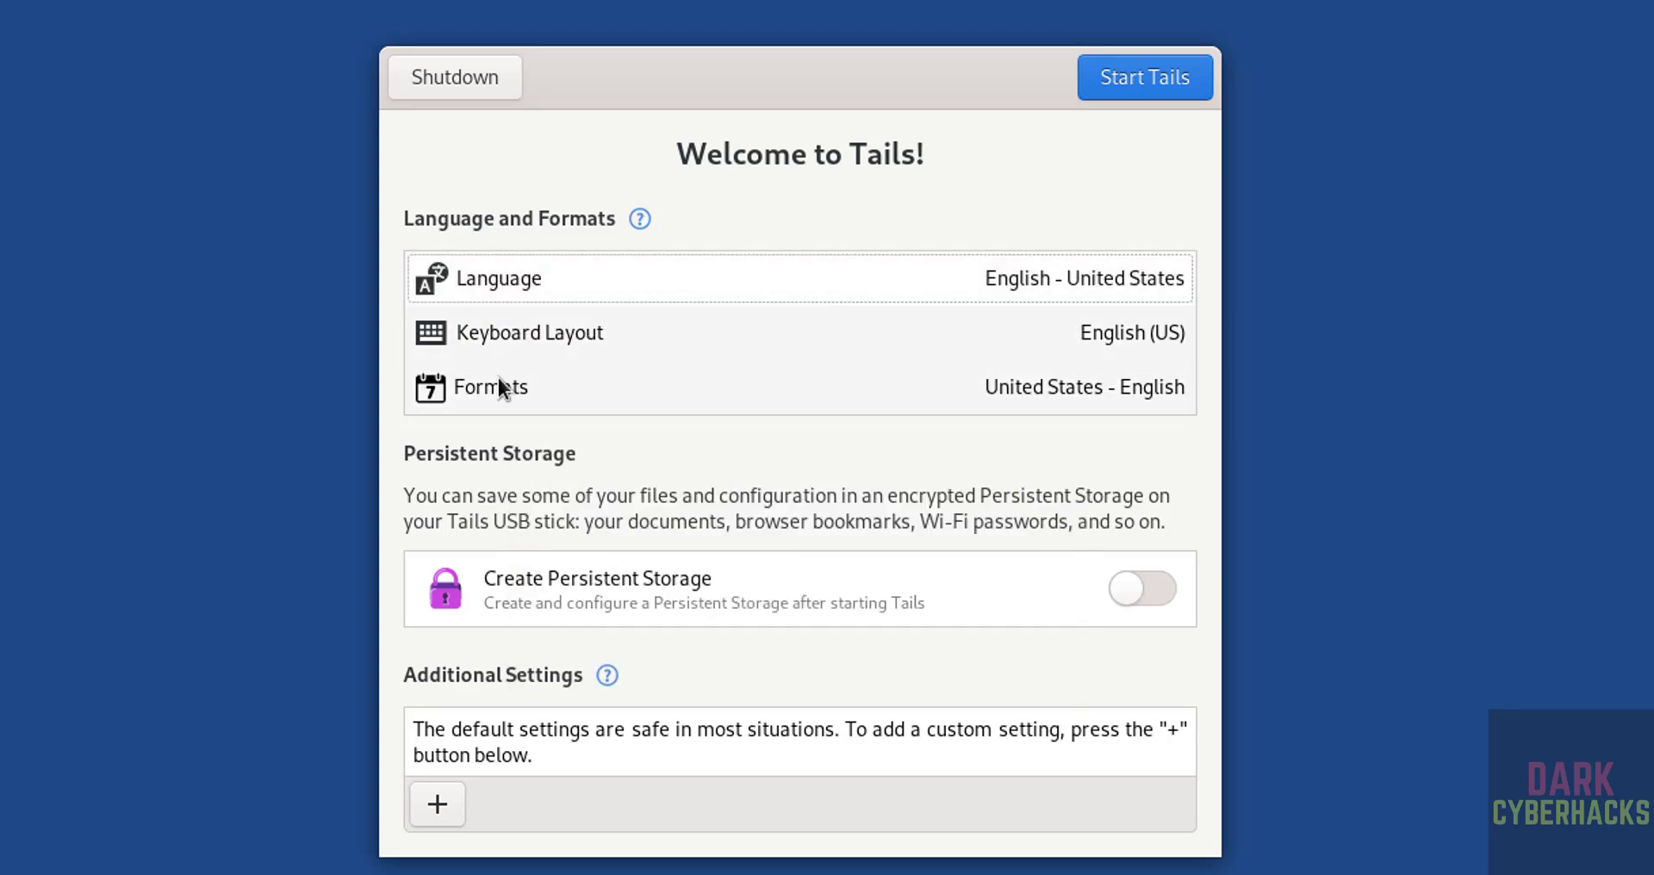
left_click(488, 392)
key("Escape")
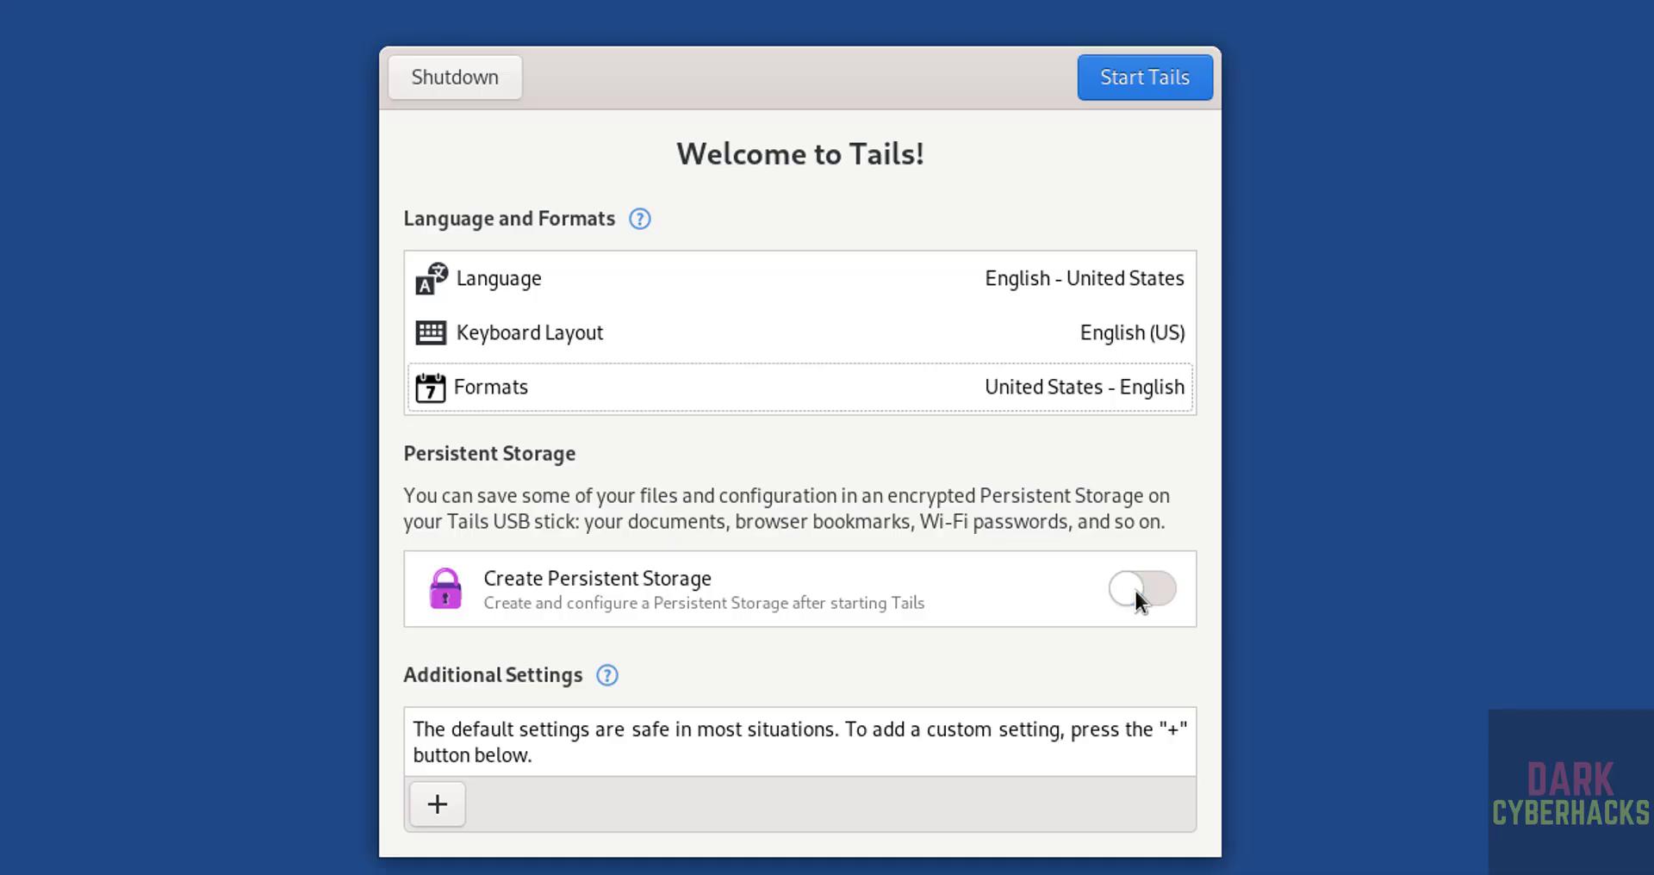
Add an Administration Password setting, entering and confirming the admin password
left_click(435, 803)
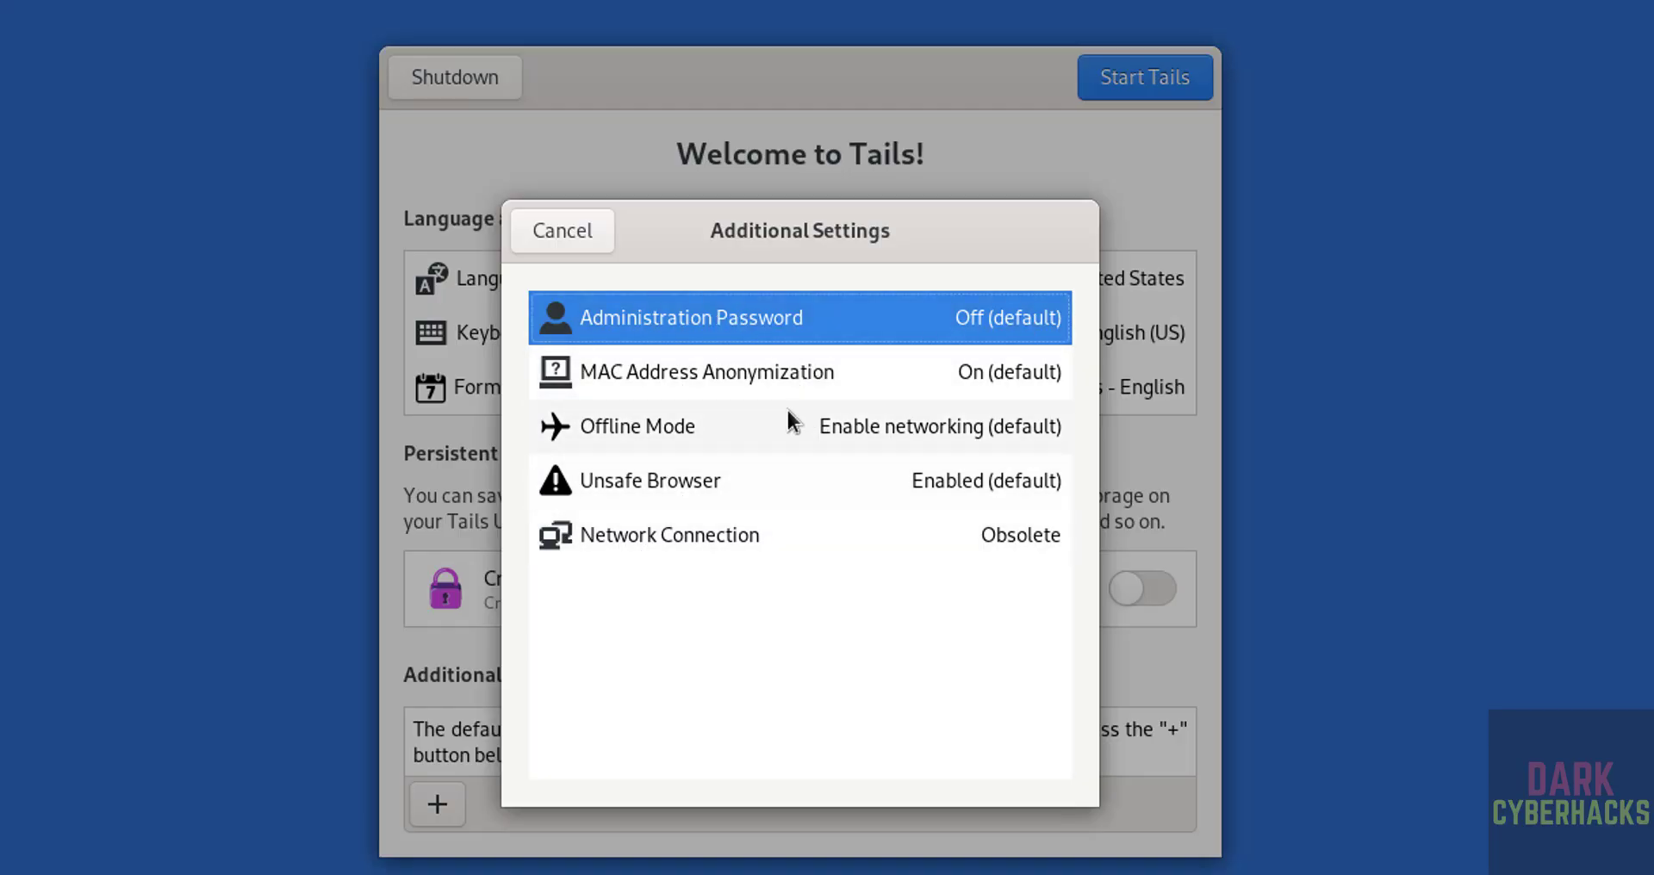
left_click(824, 321)
type("••")
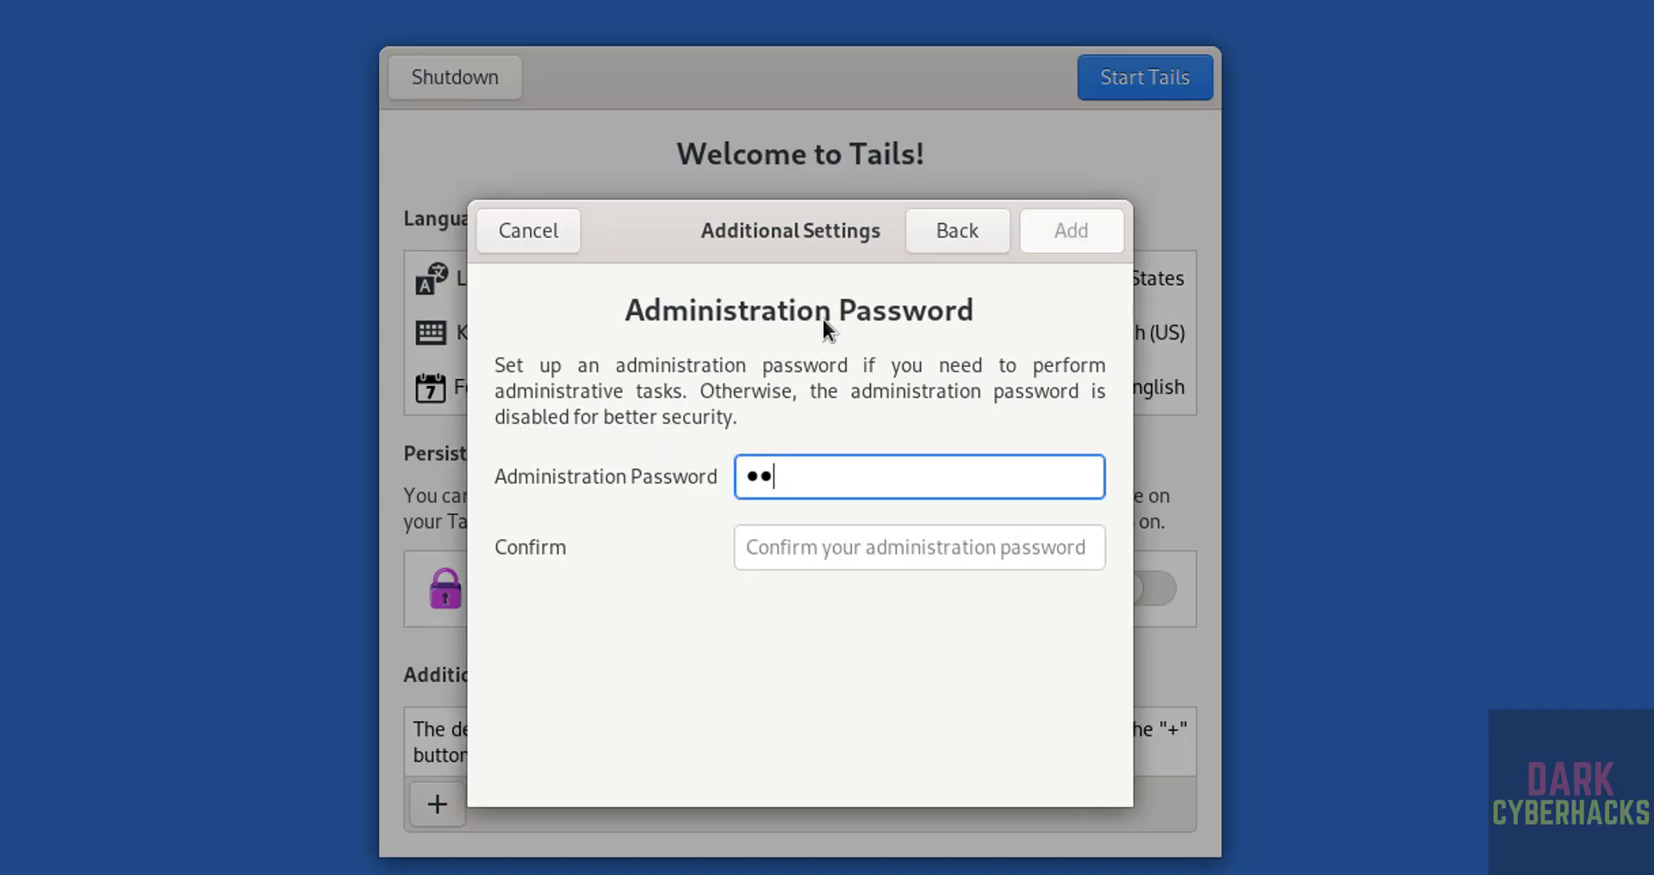
type("•••••••")
key("Tab")
type("•")
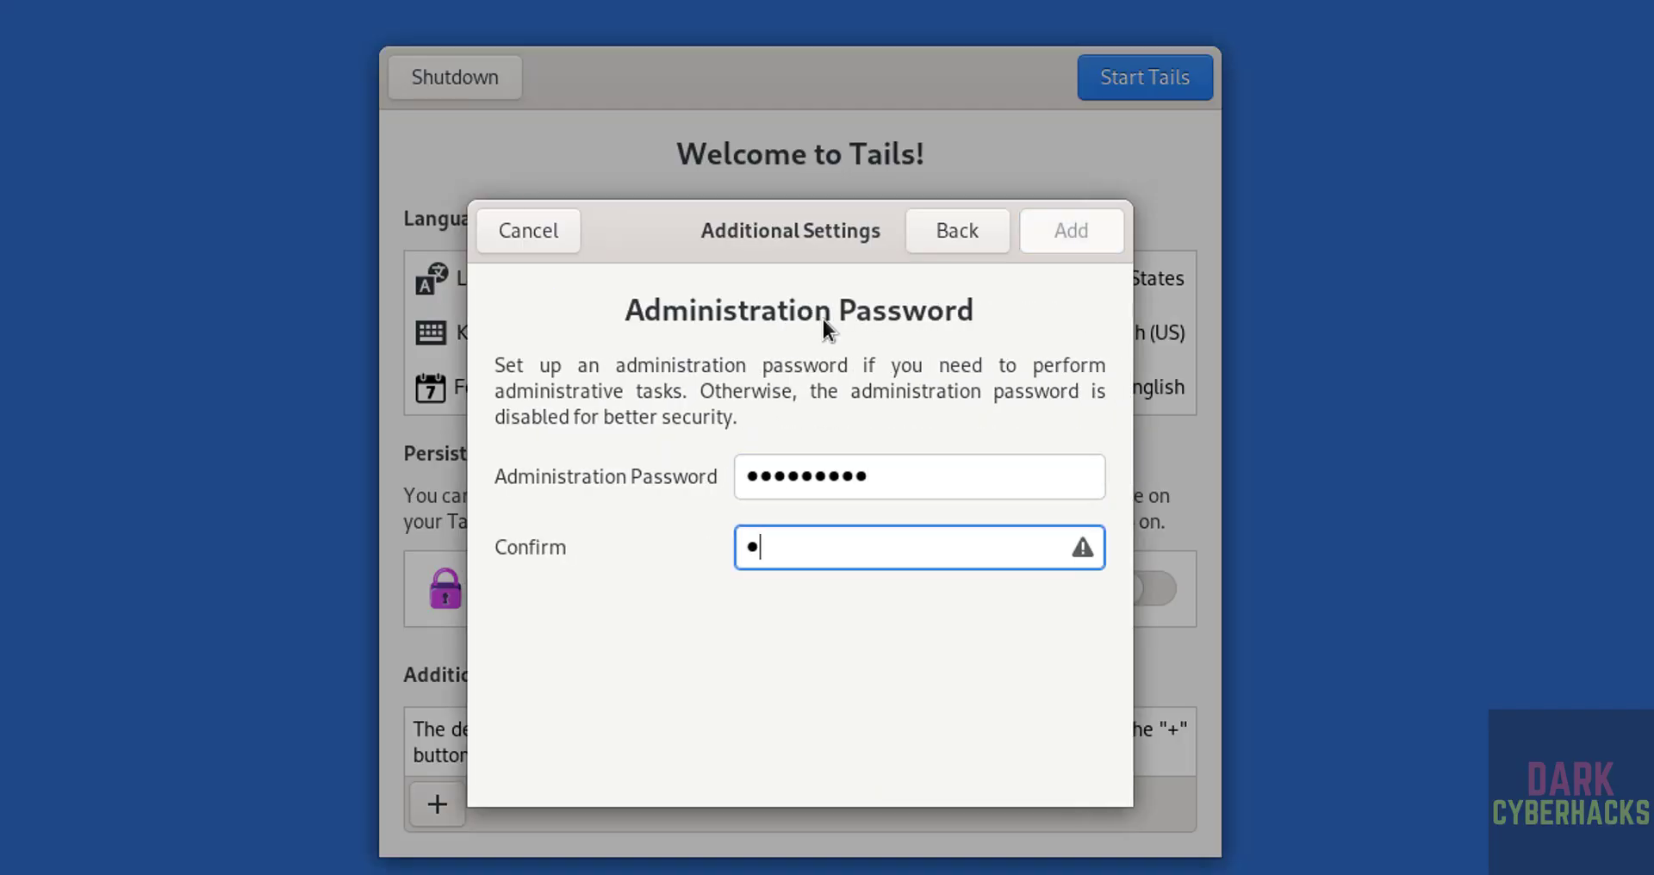
type("••••••••")
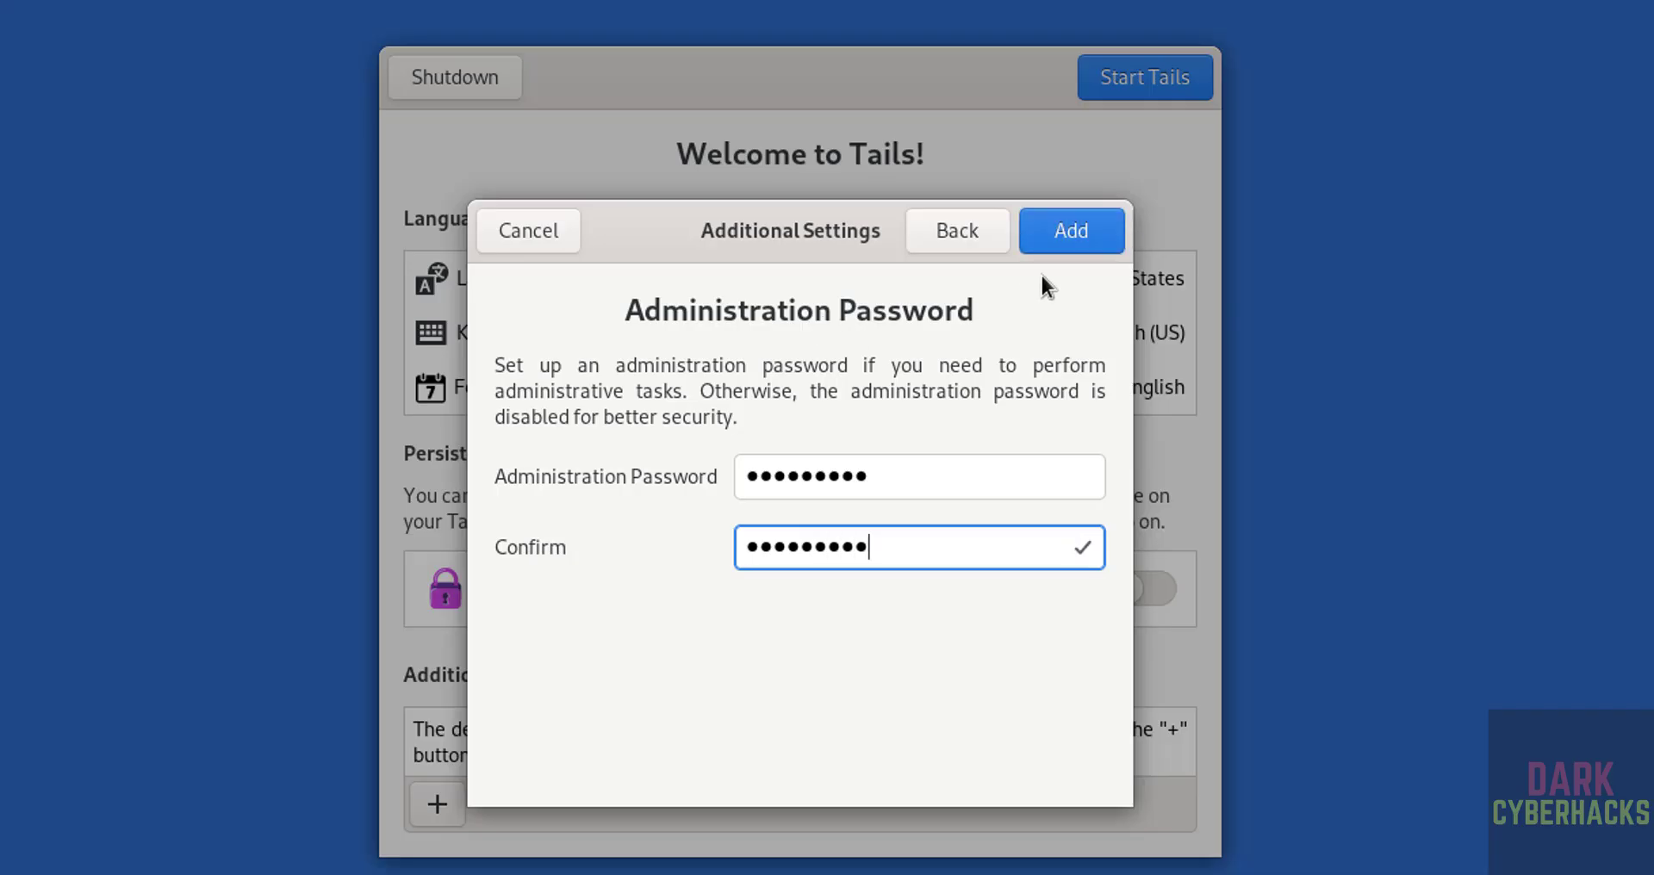
left_click(1087, 236)
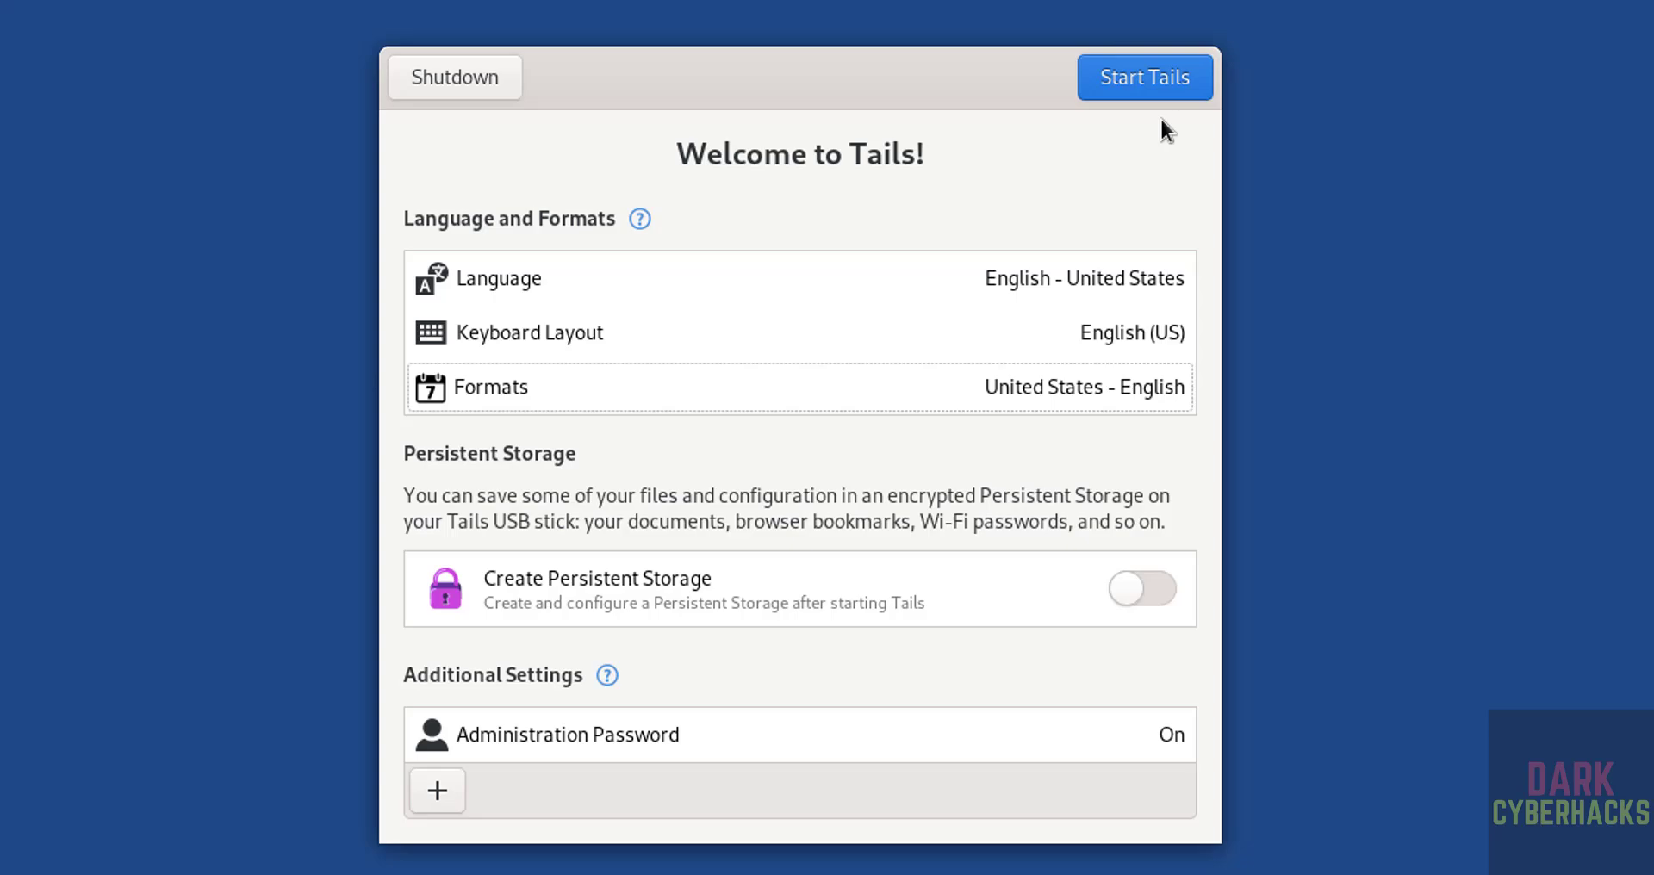
Start Tails, connect to Tor automatically without bridges, and open a Terminal window
left_click(1156, 89)
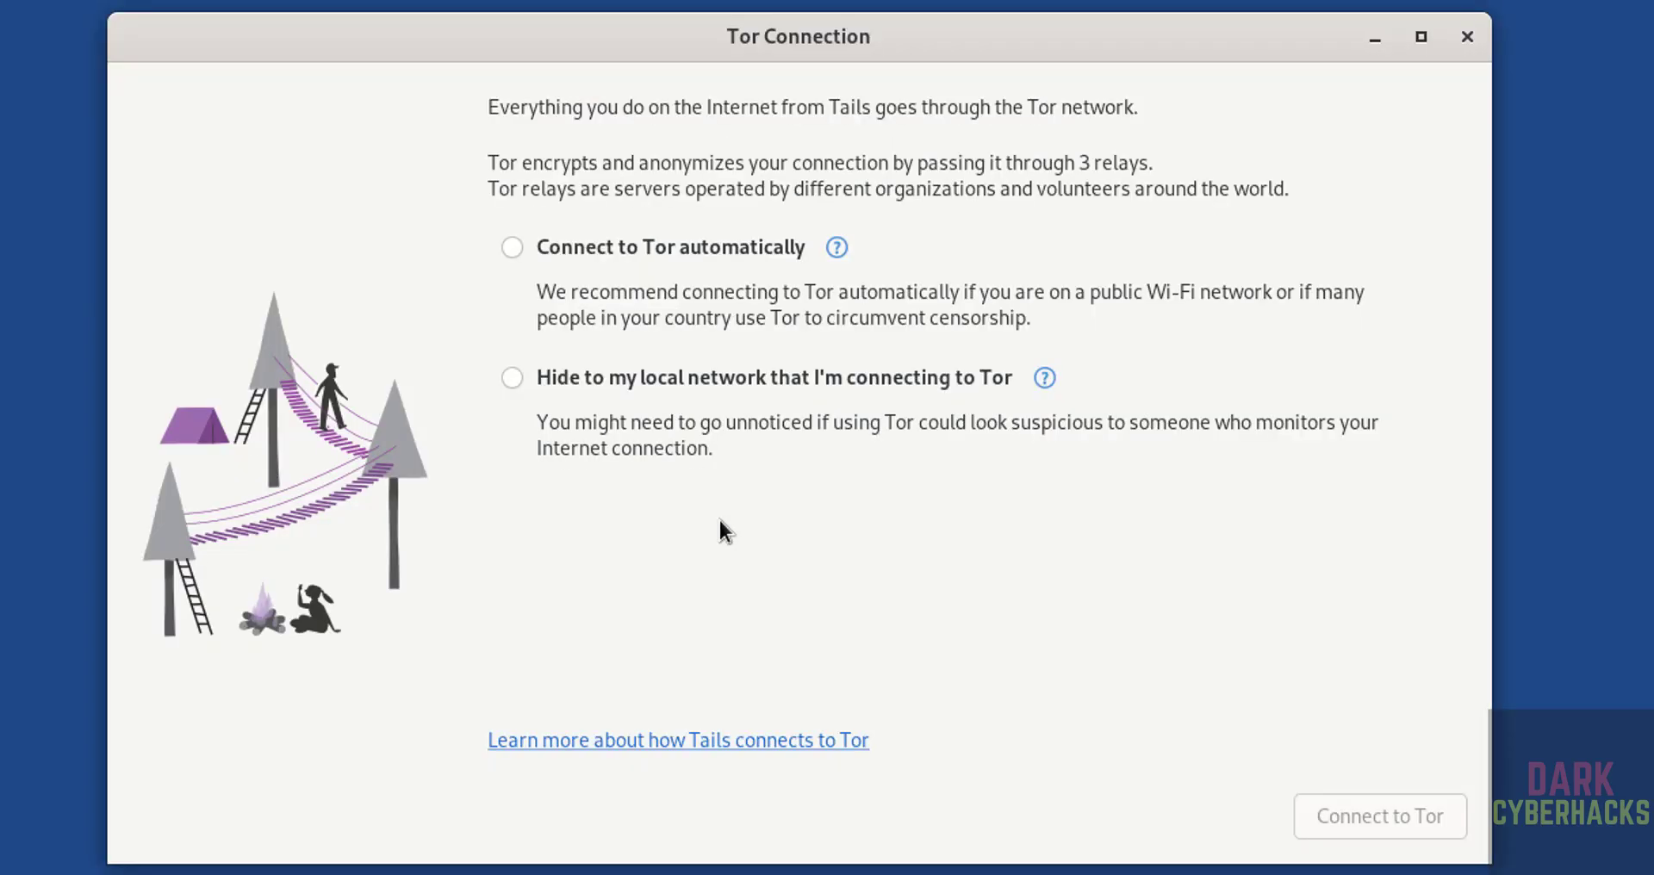
left_click(513, 248)
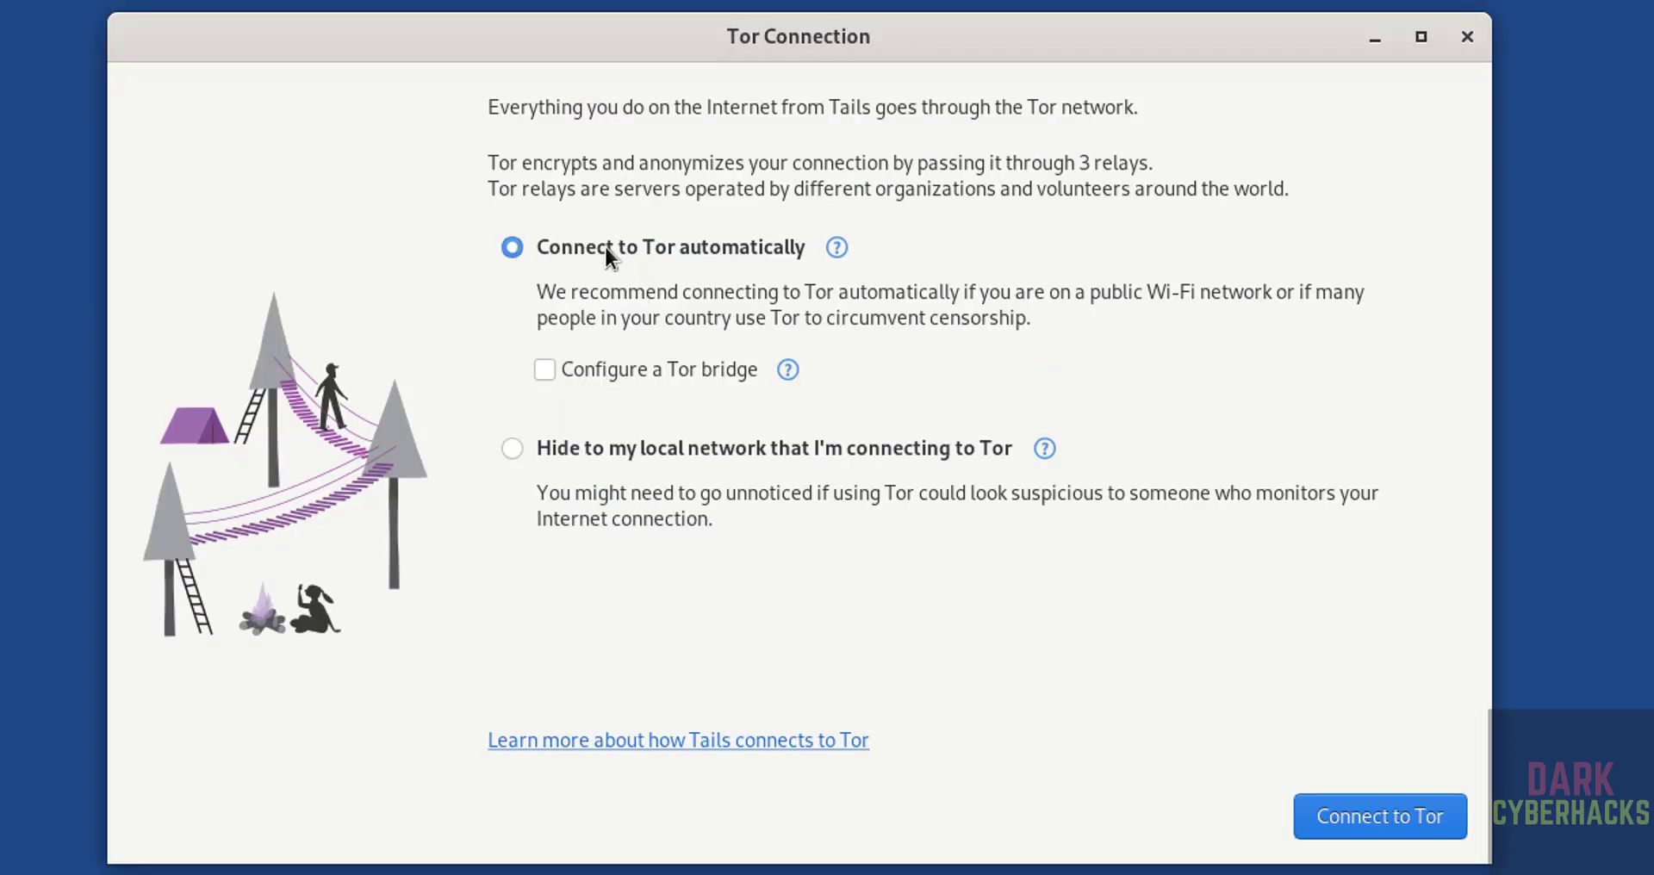
left_click(1367, 822)
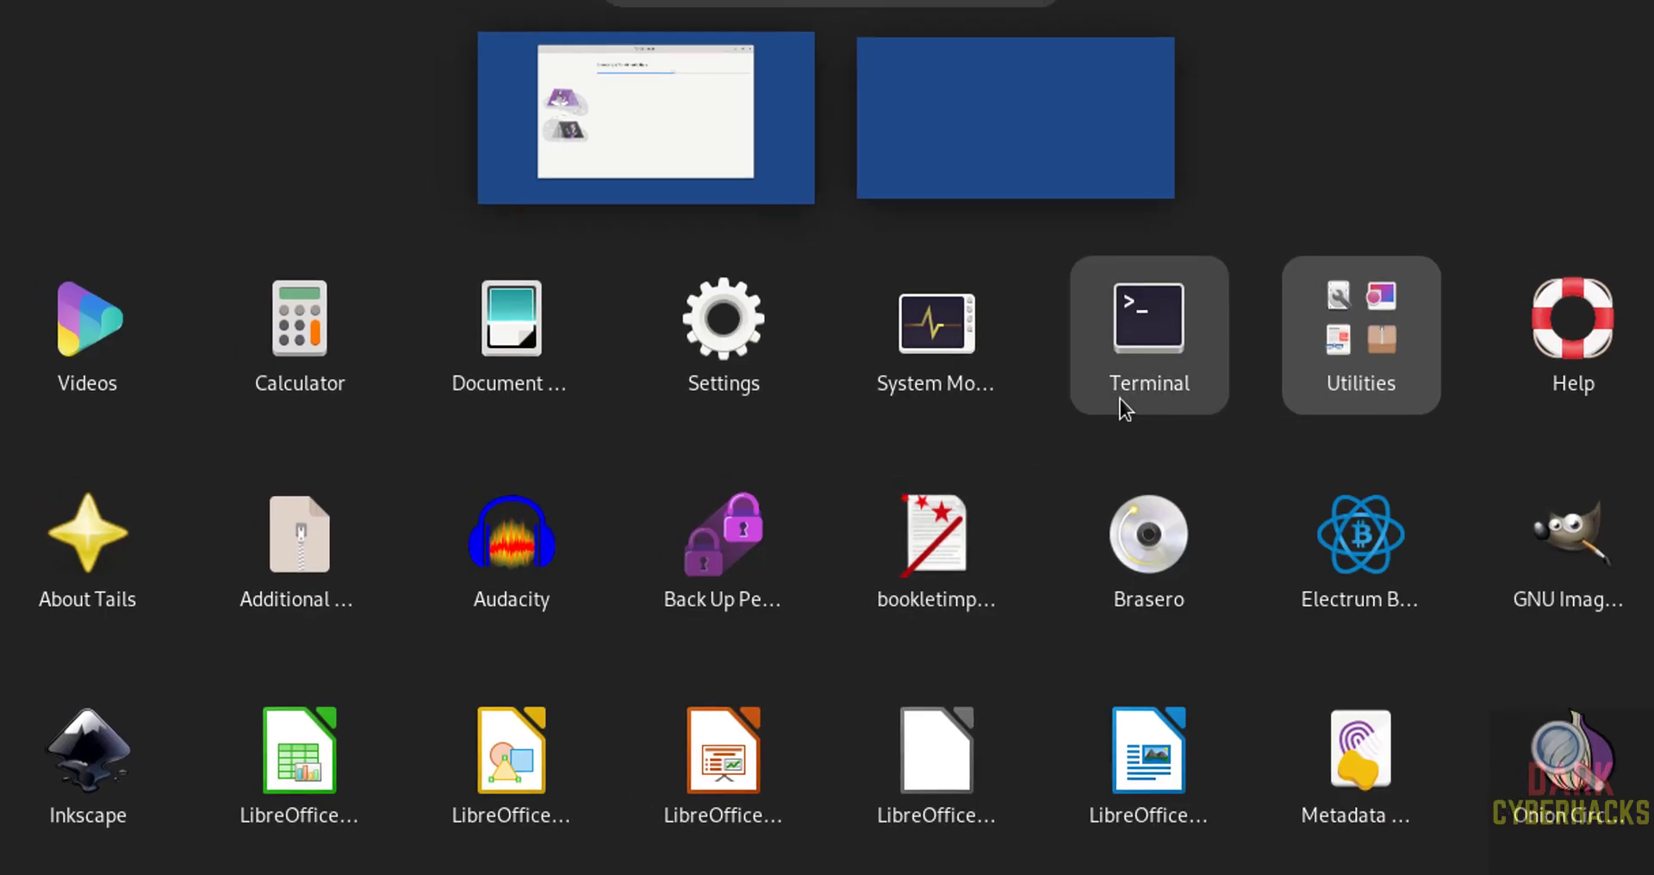
left_click(1120, 400)
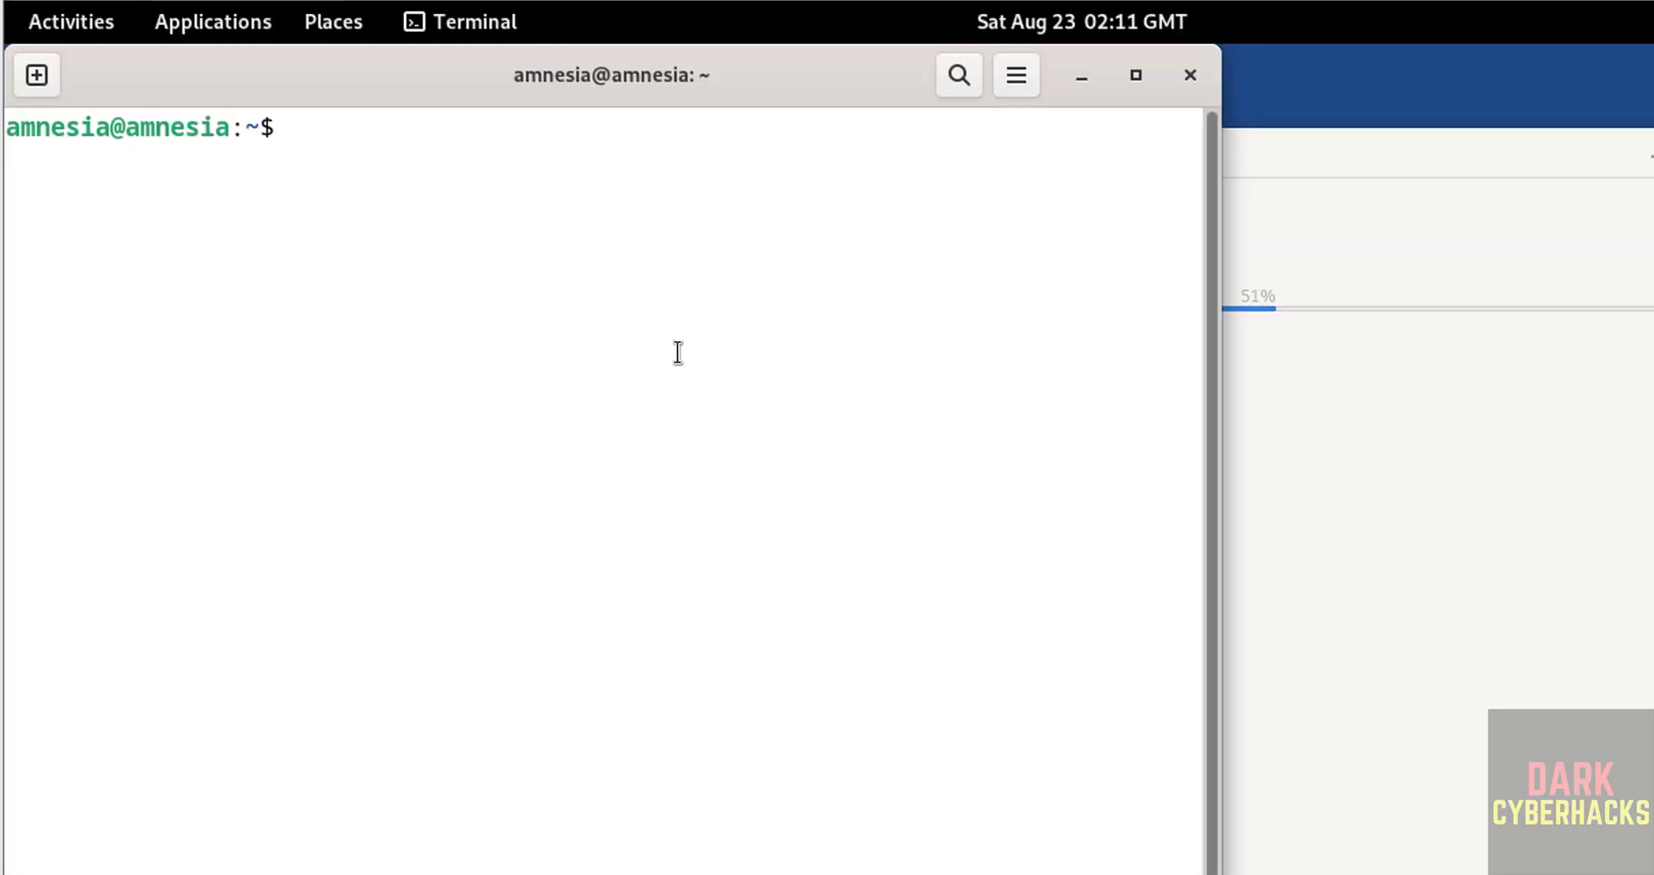
View /etc/os-release with more to confirm Tails 6.19, then clear the terminal
type("more /")
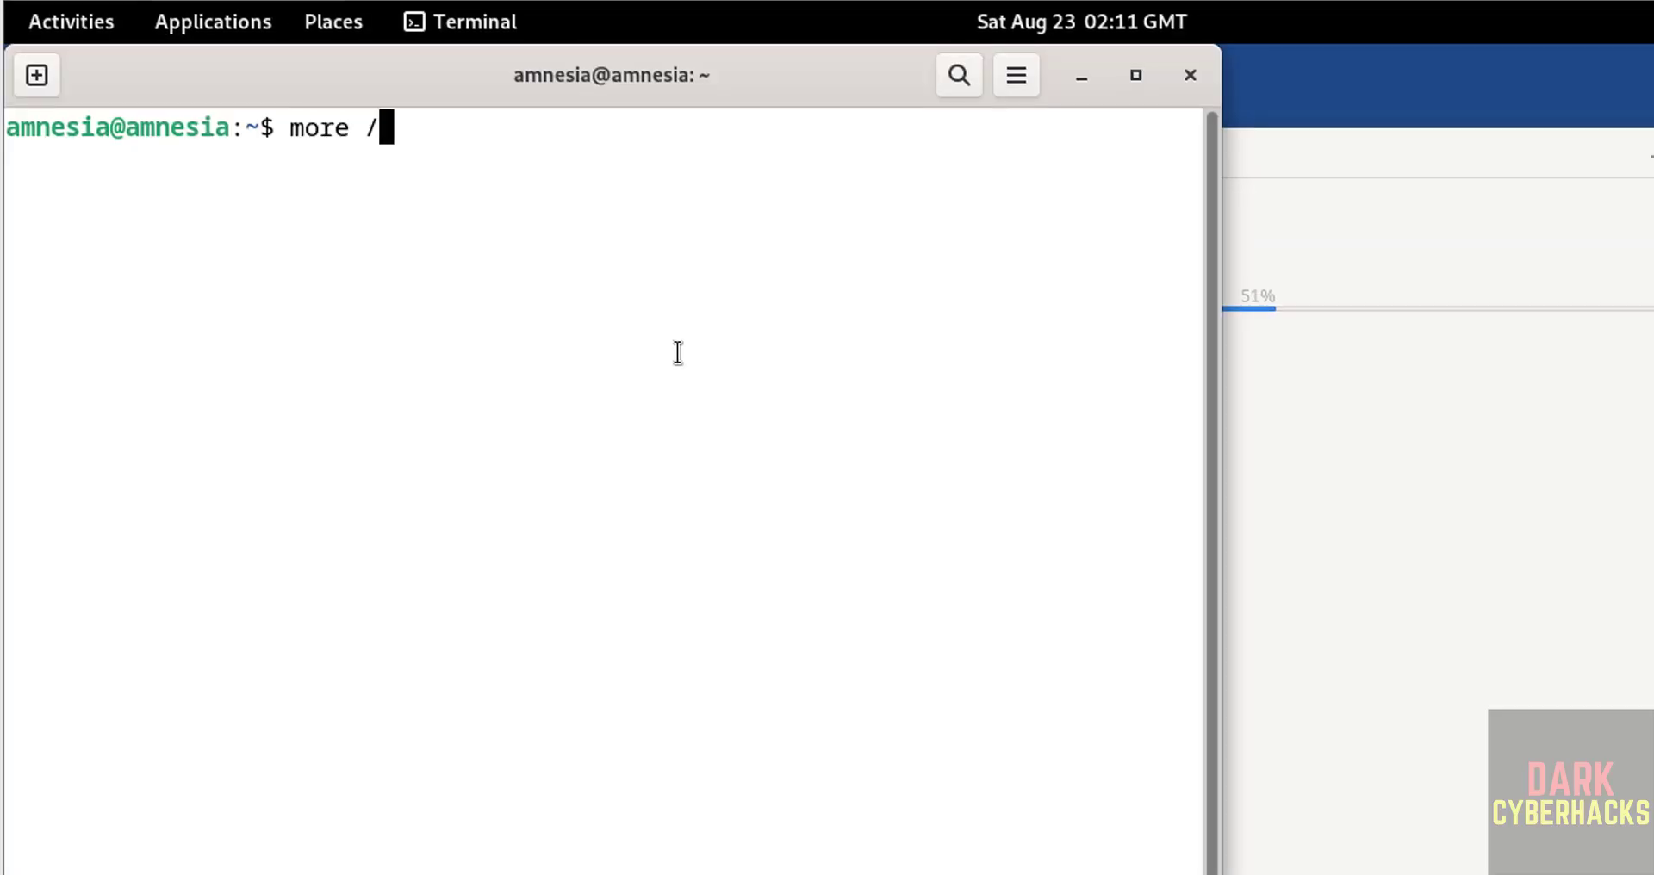
type("etc/os-r")
key("Tab")
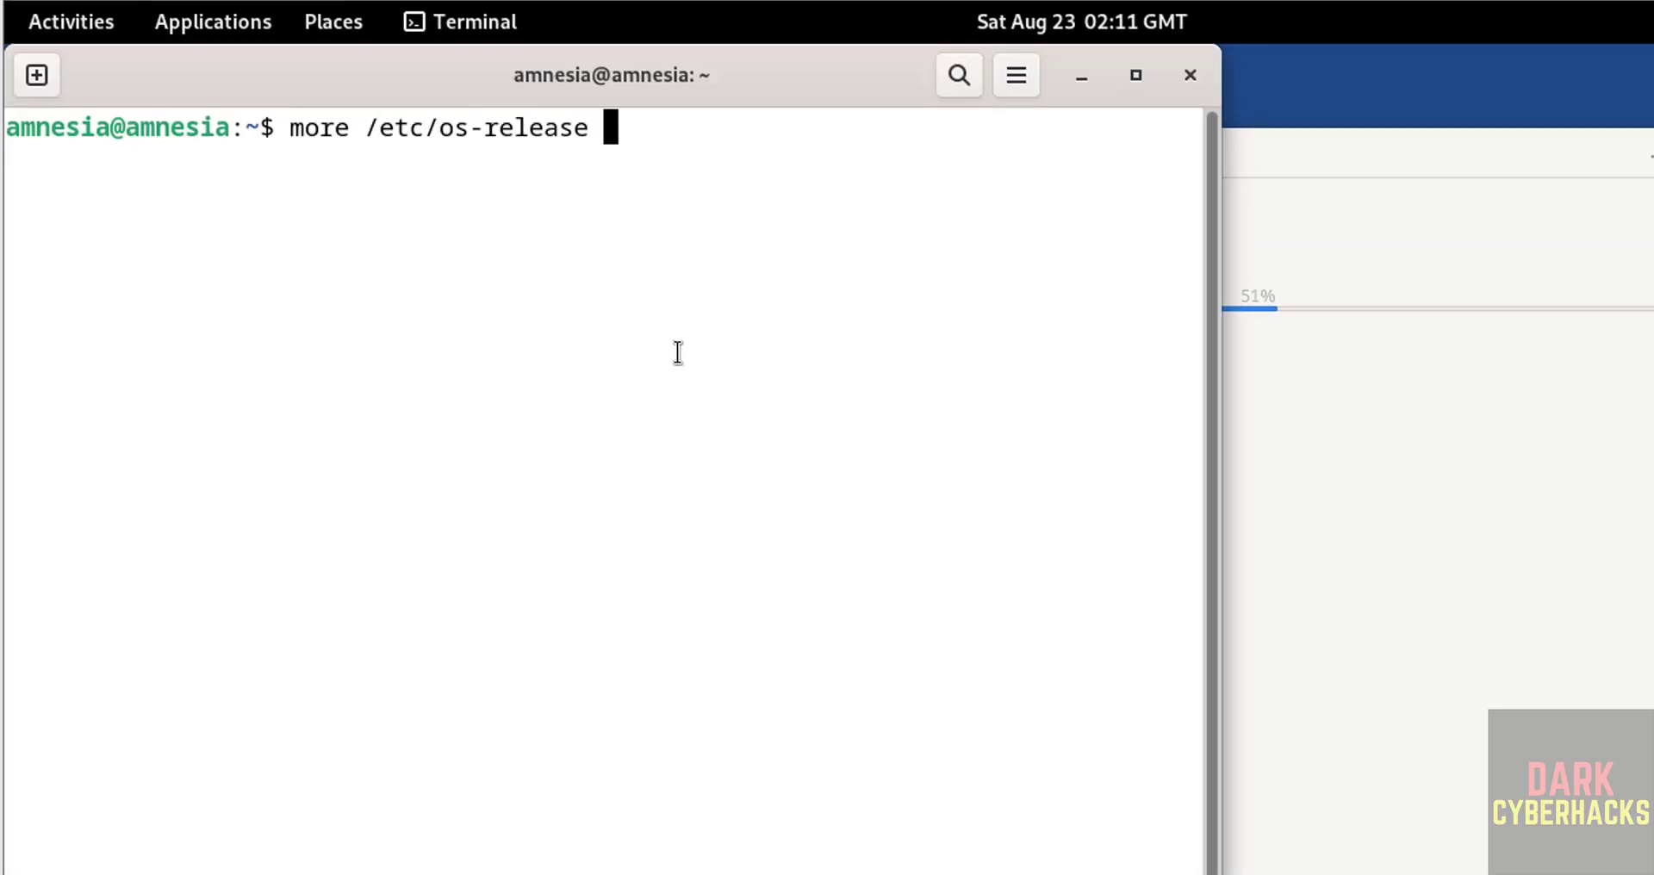
key("Return")
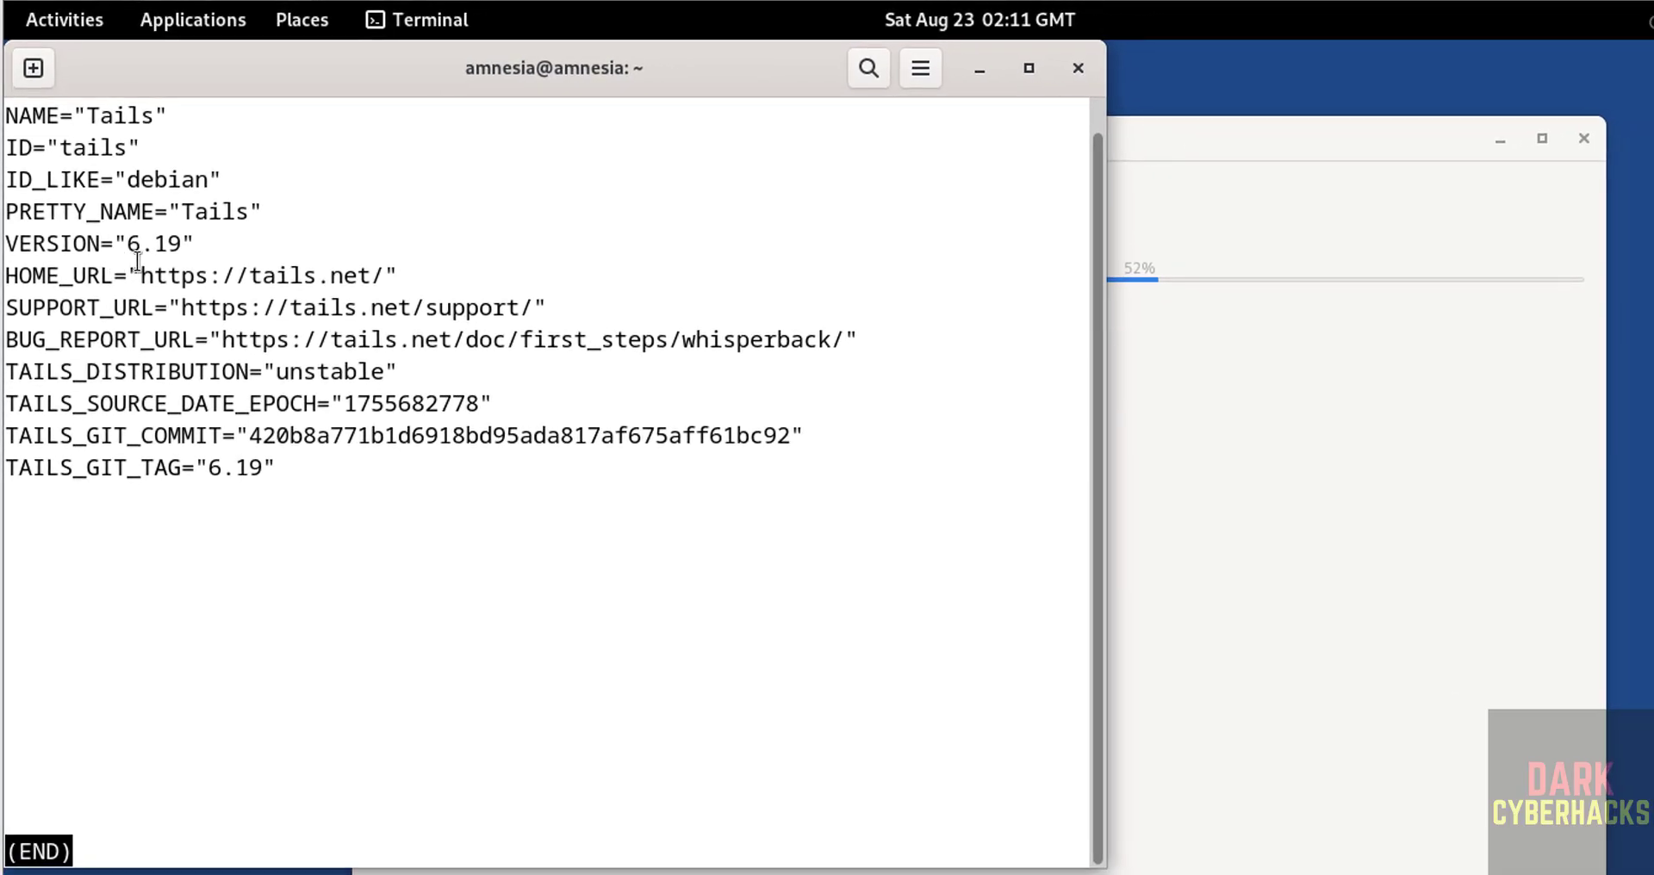
key("q")
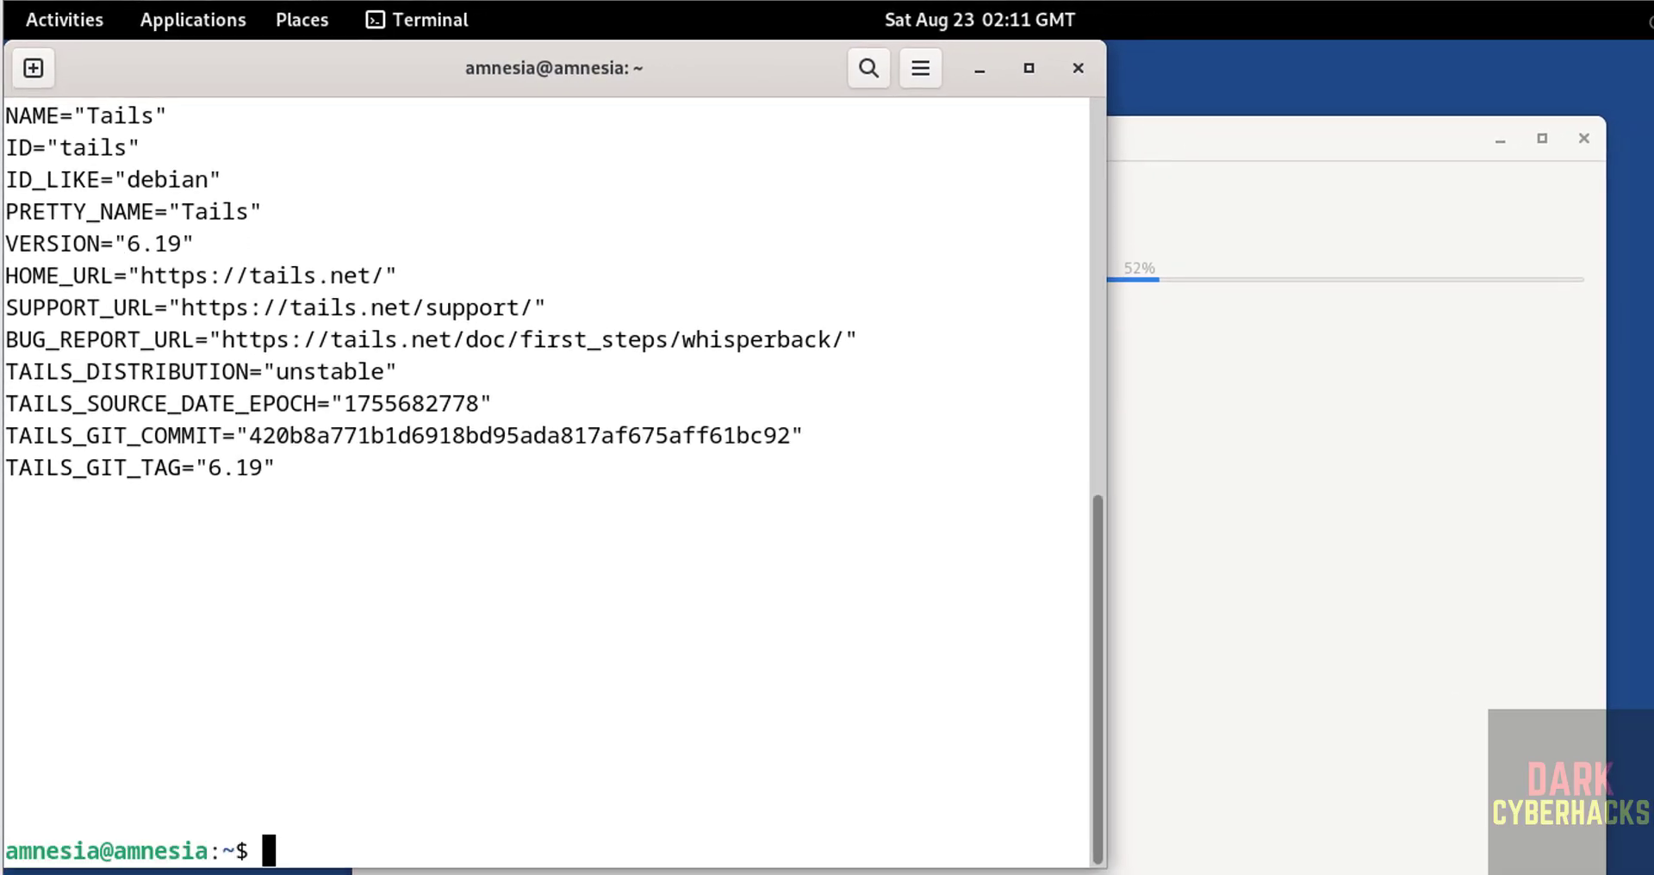
key("ctrl+l")
Run 'sudo apt update && sudo apt upgrade' with the admin password, then check Tor Connection progress
type("sud")
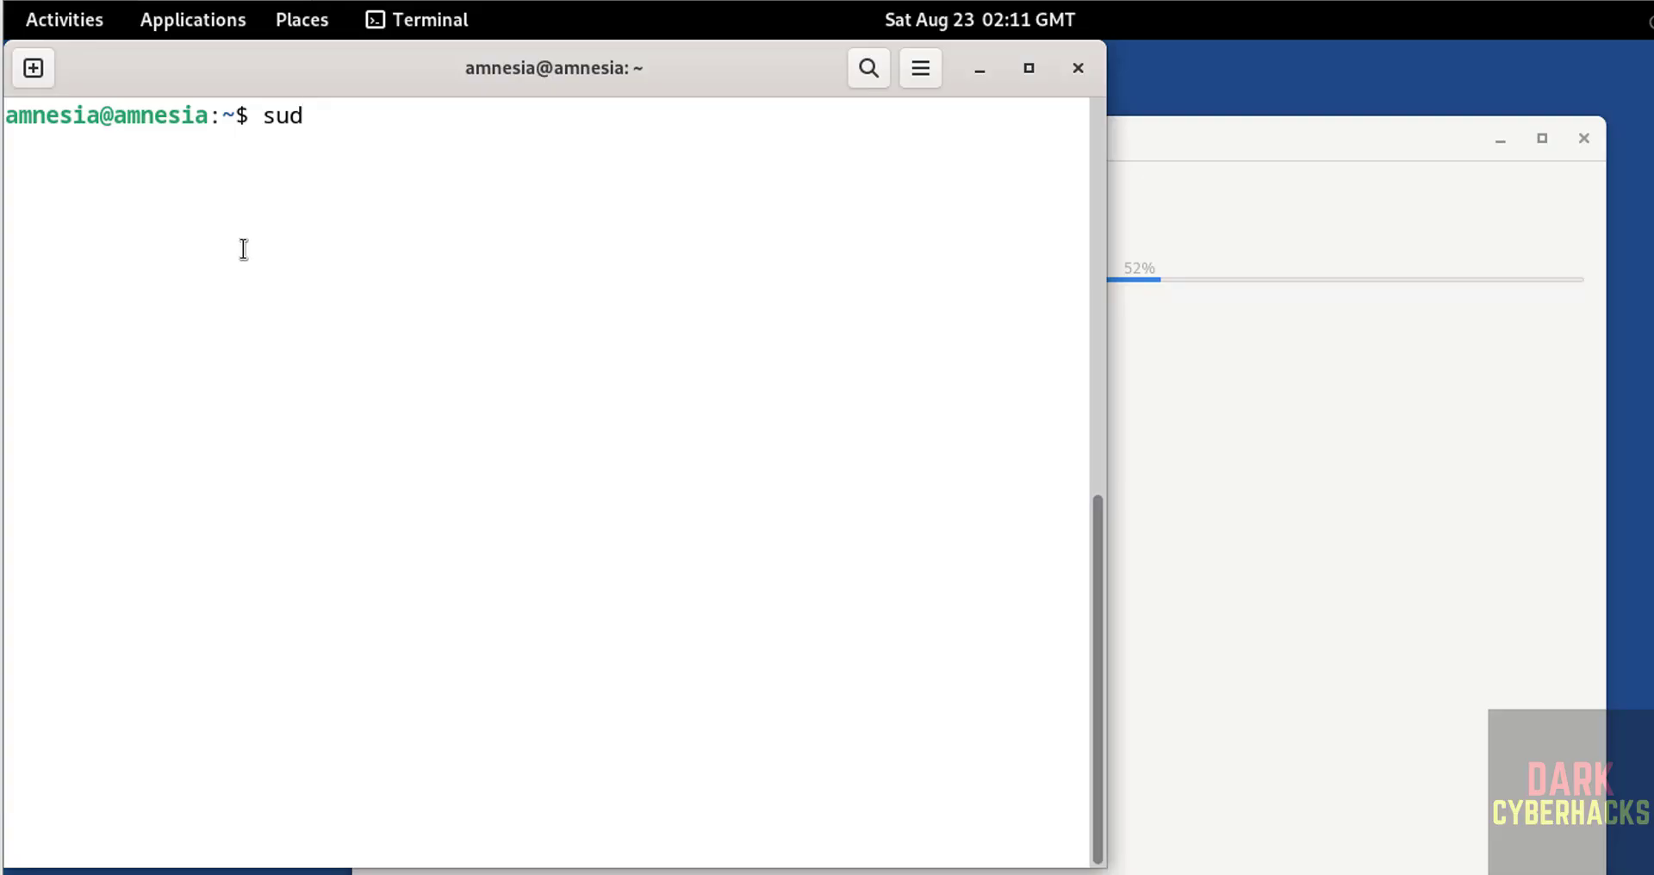
type("o apt update ")
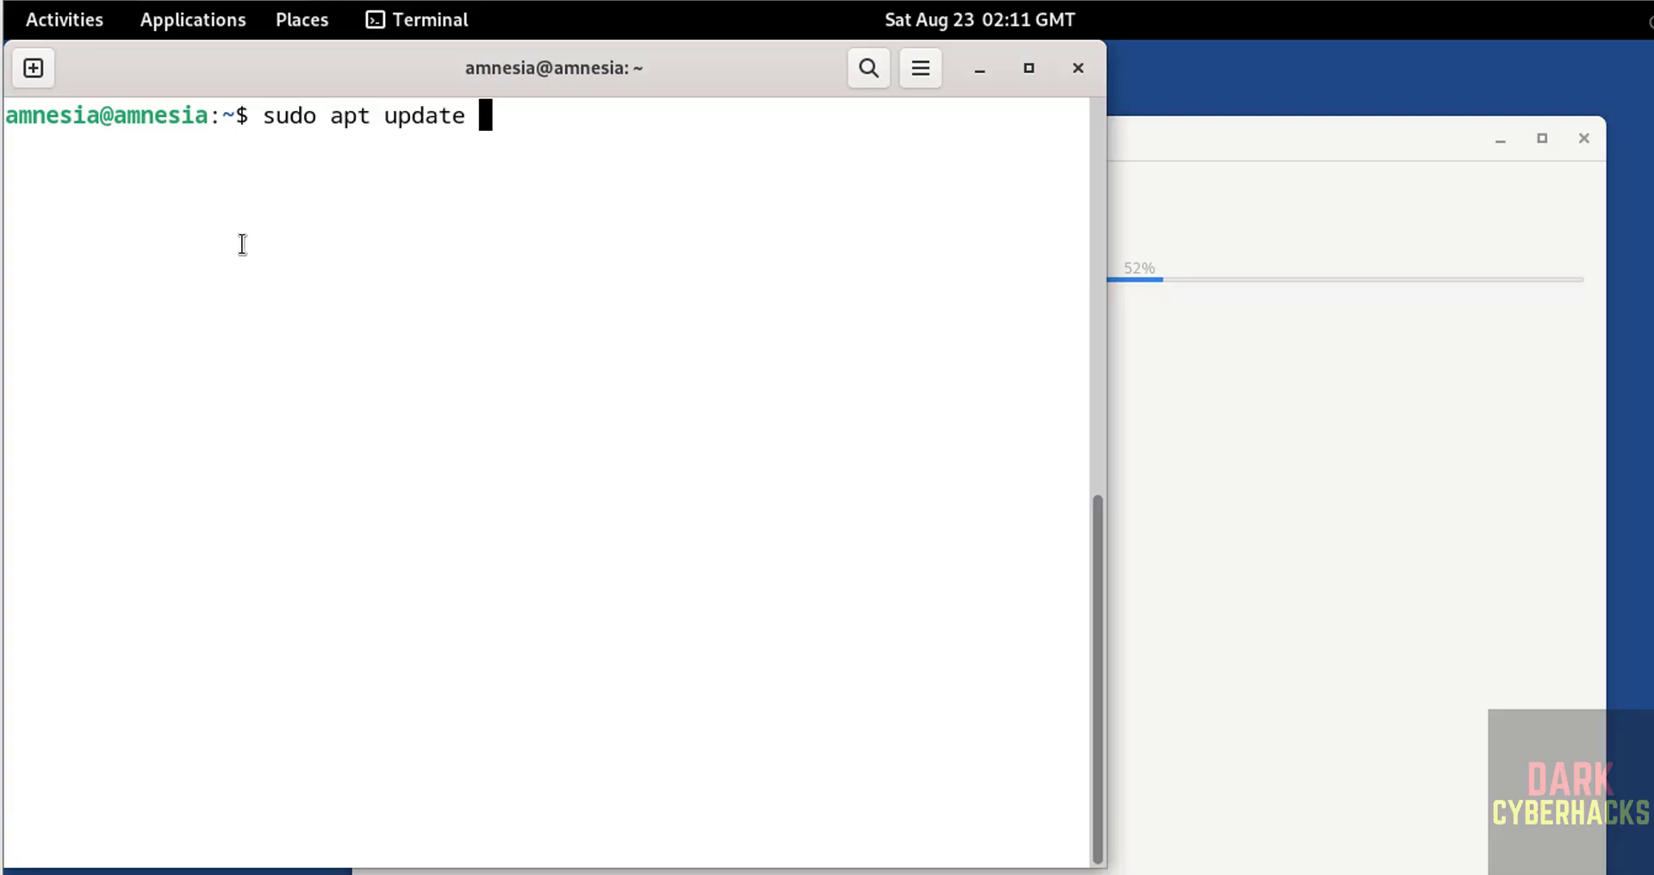
type("&& sudo apt up")
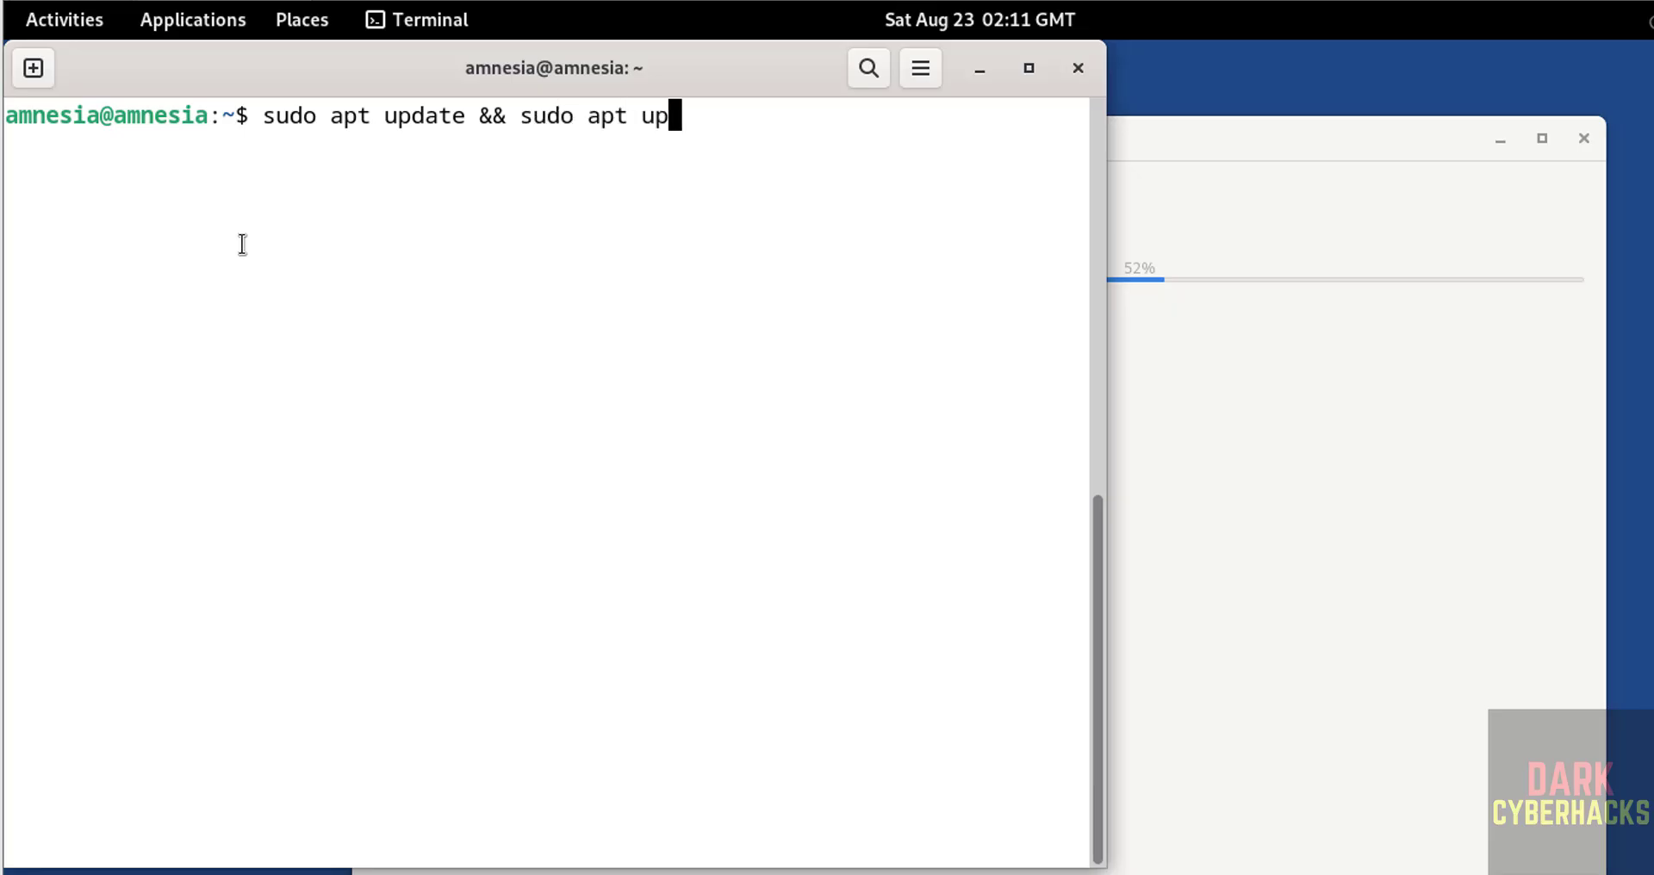
type("grade")
key("Return")
type("*****")
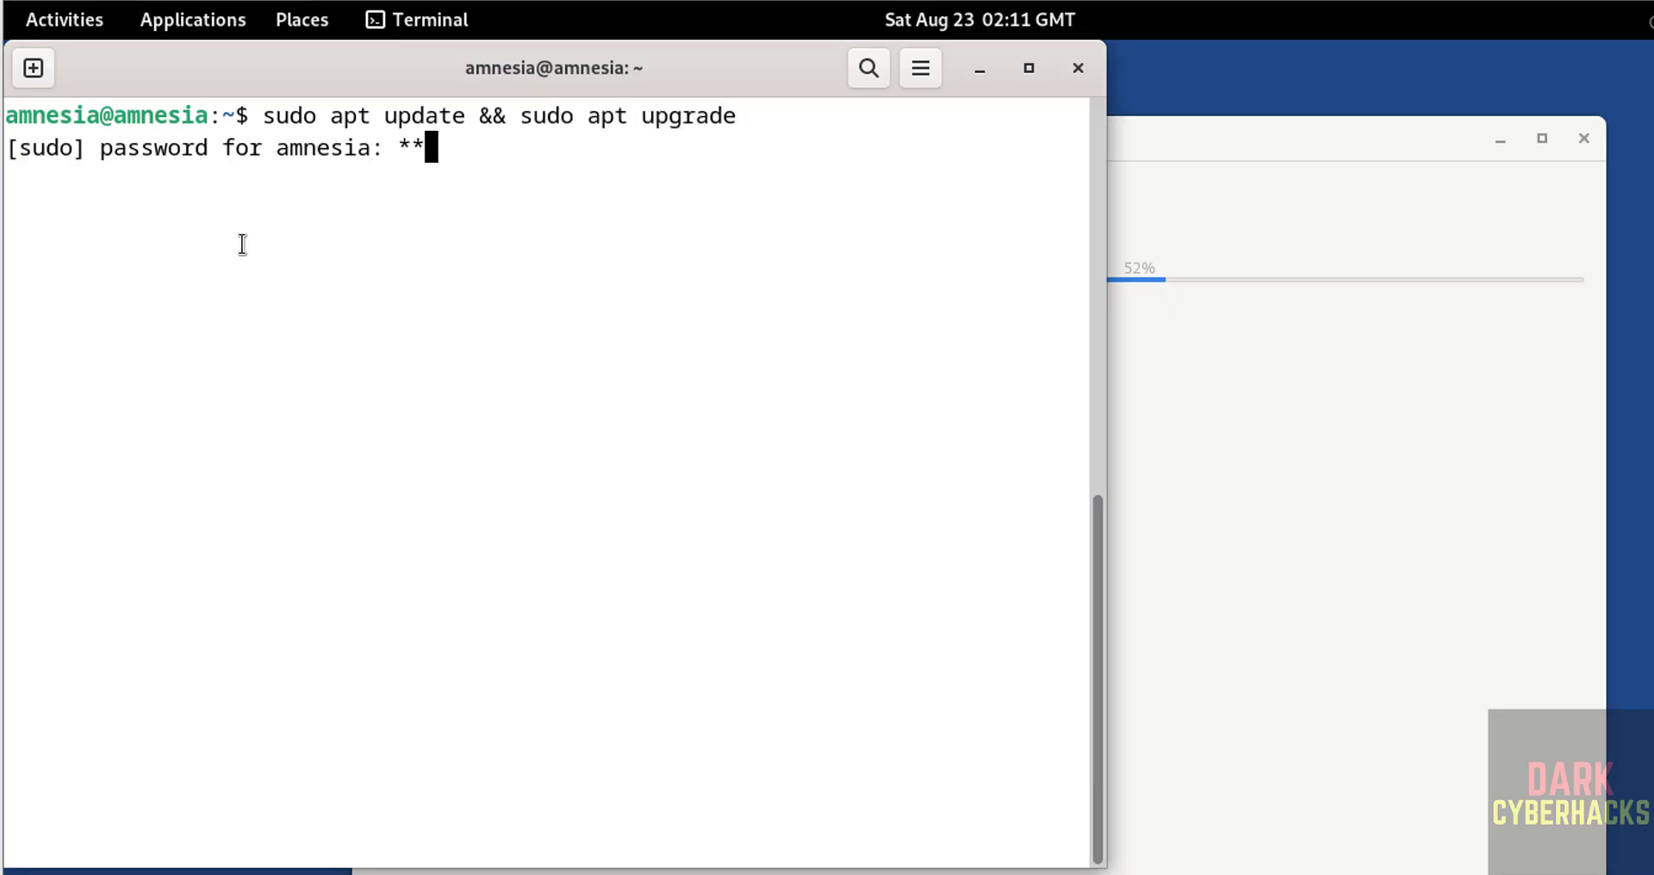
type("***")
key("Return")
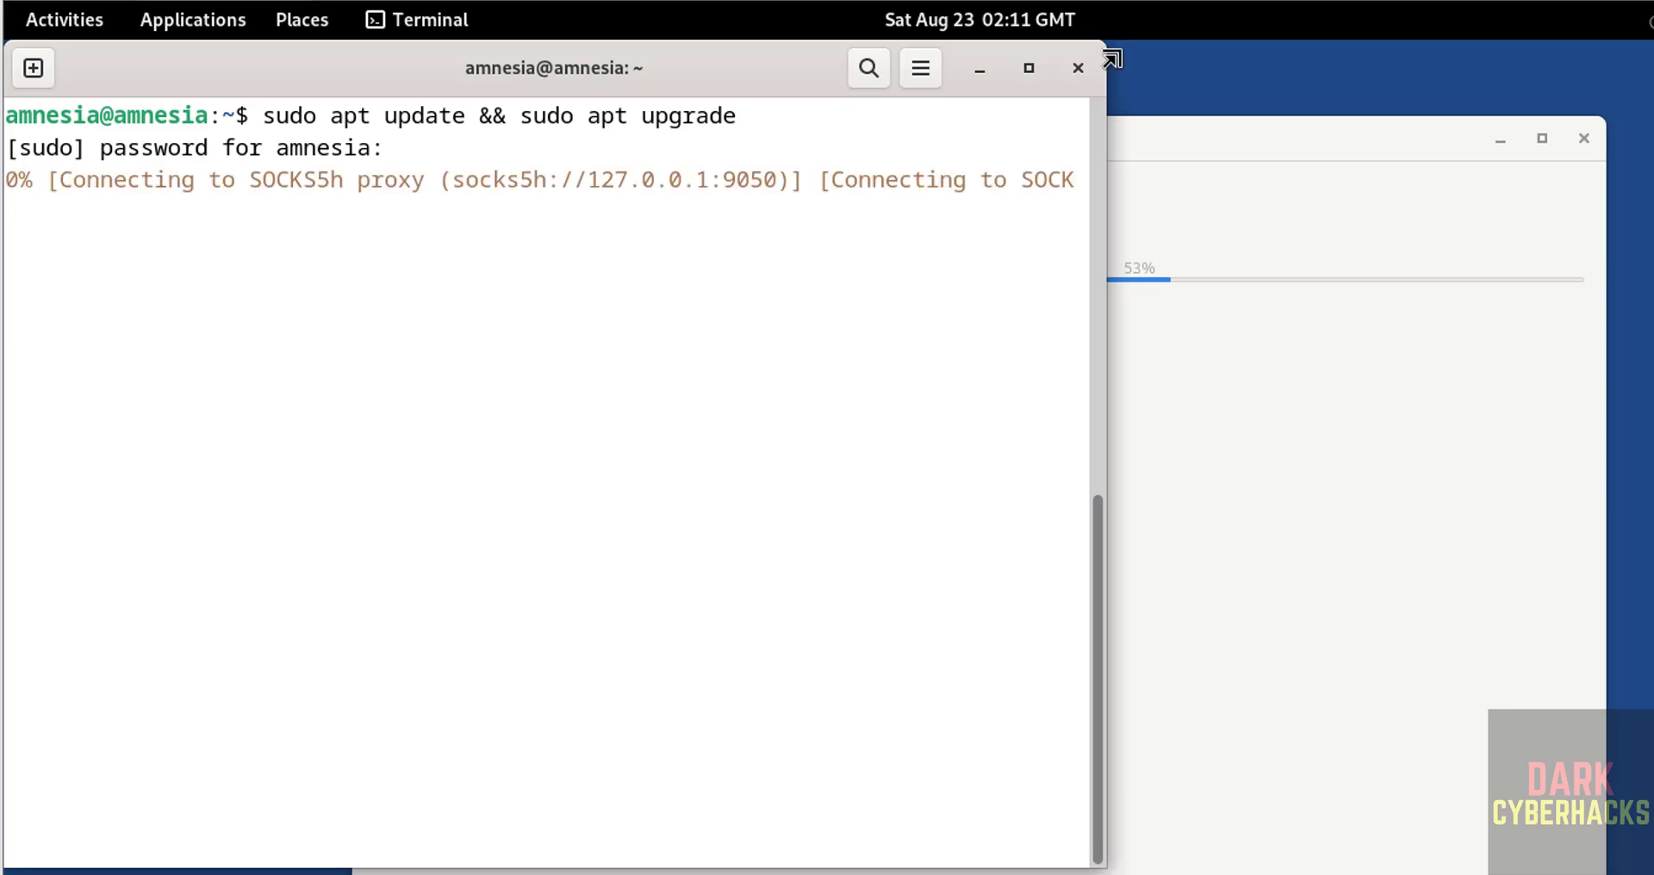
left_click(1213, 157)
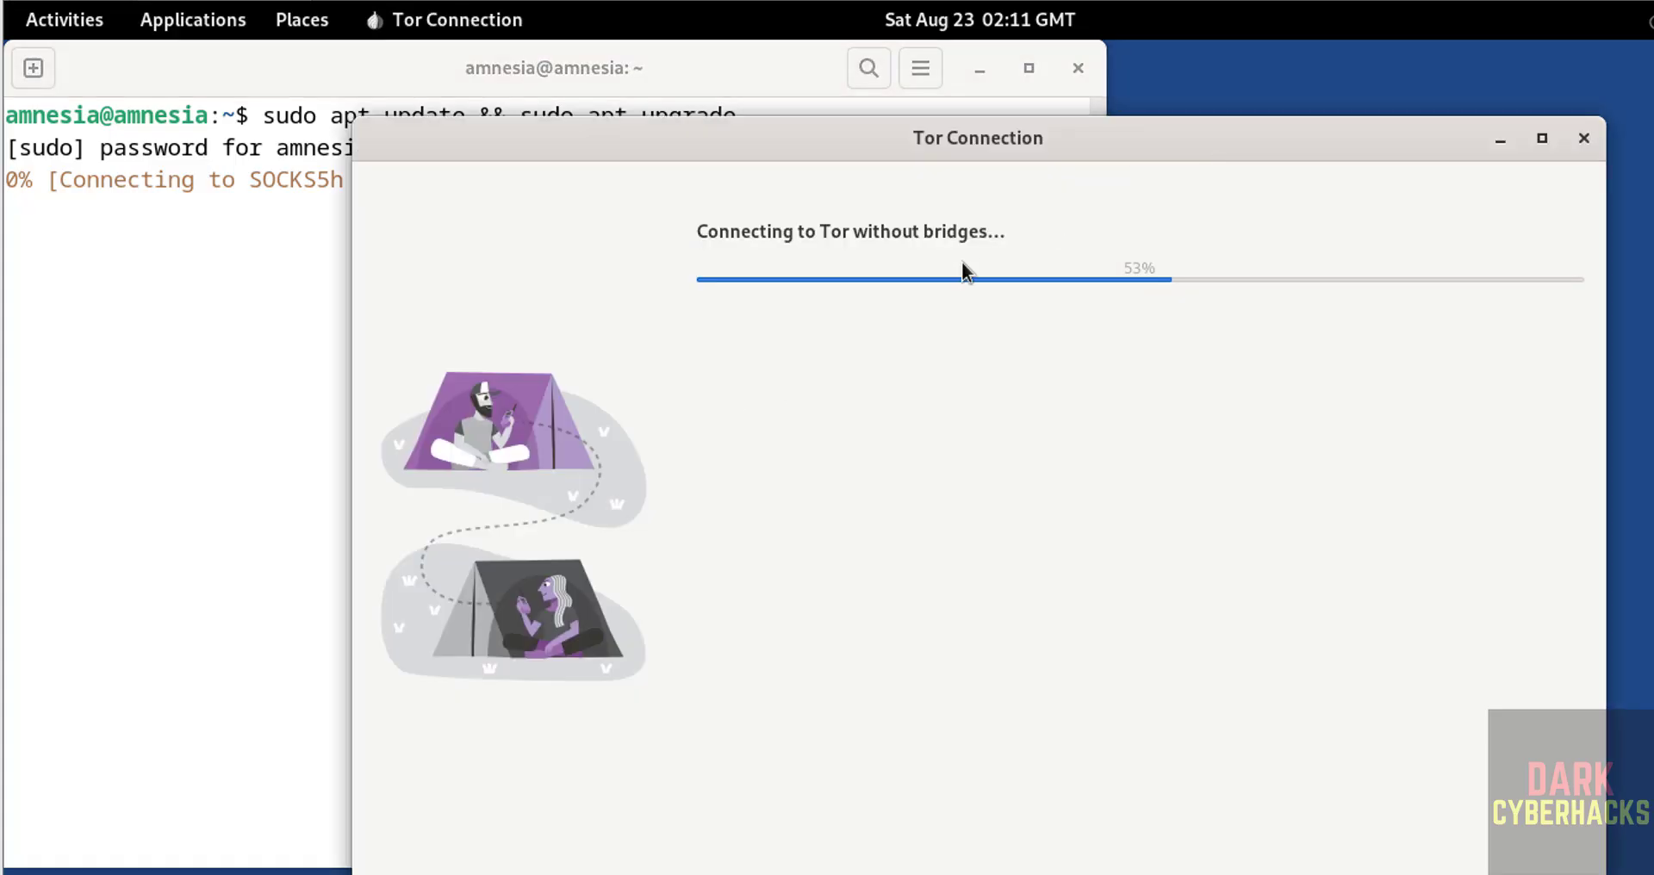